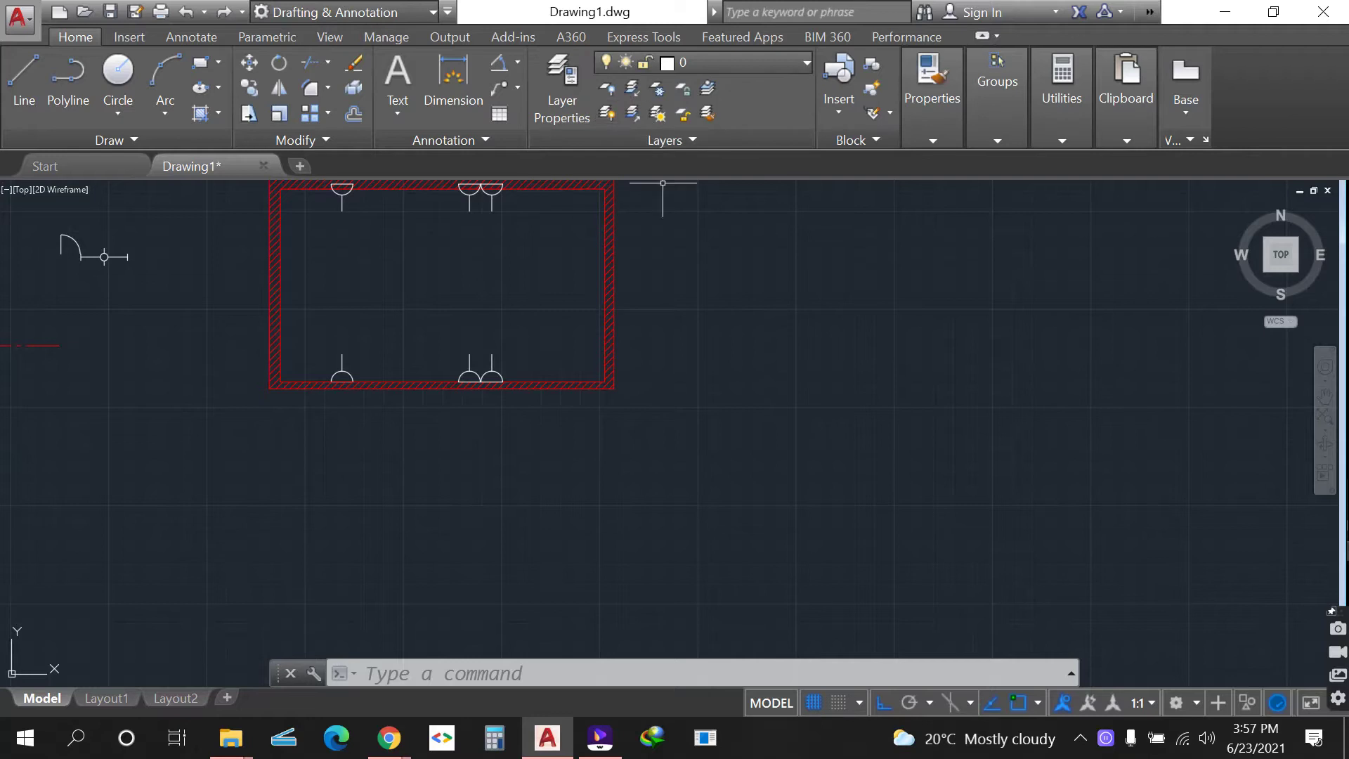
- Undo to bring the whole sample plan back into view
scroll(394, 476, "down", 5)
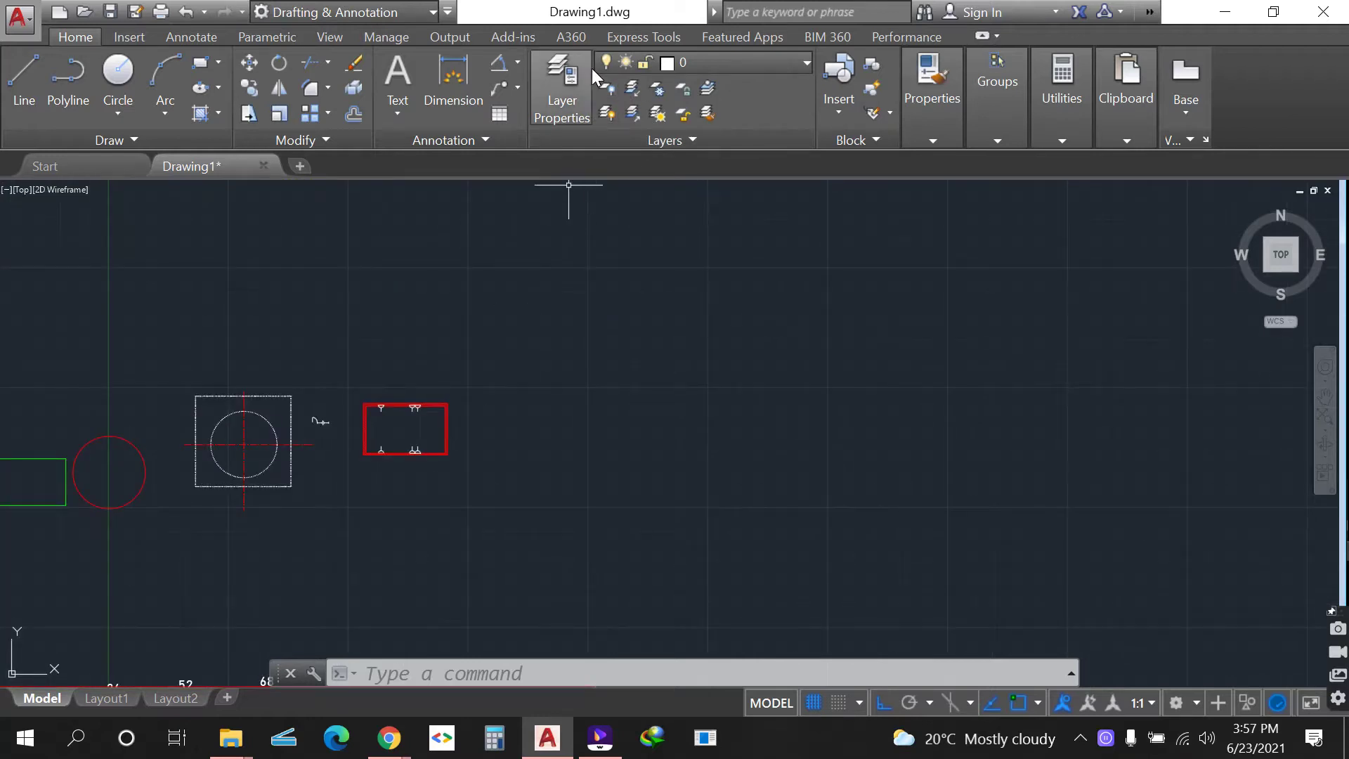
scroll(601, 411, "up", 6)
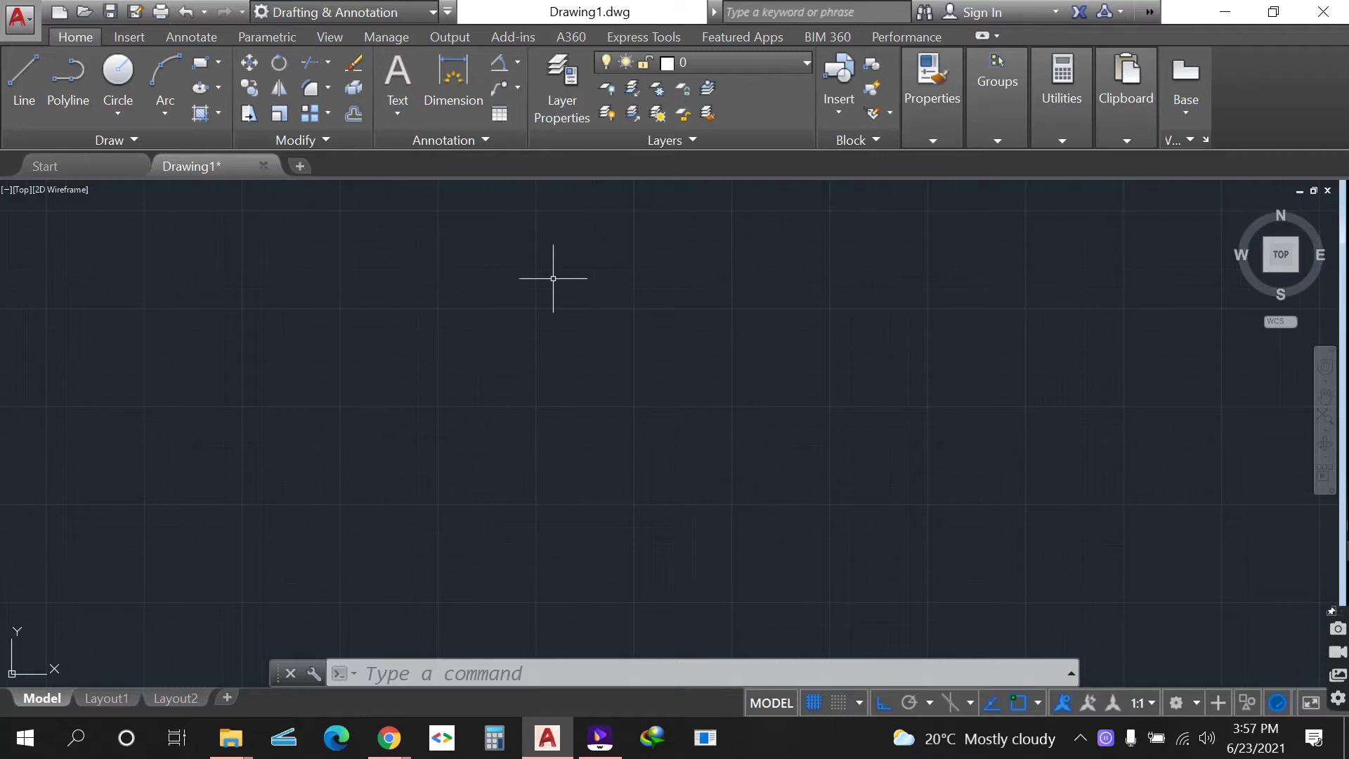
key("ctrl+z")
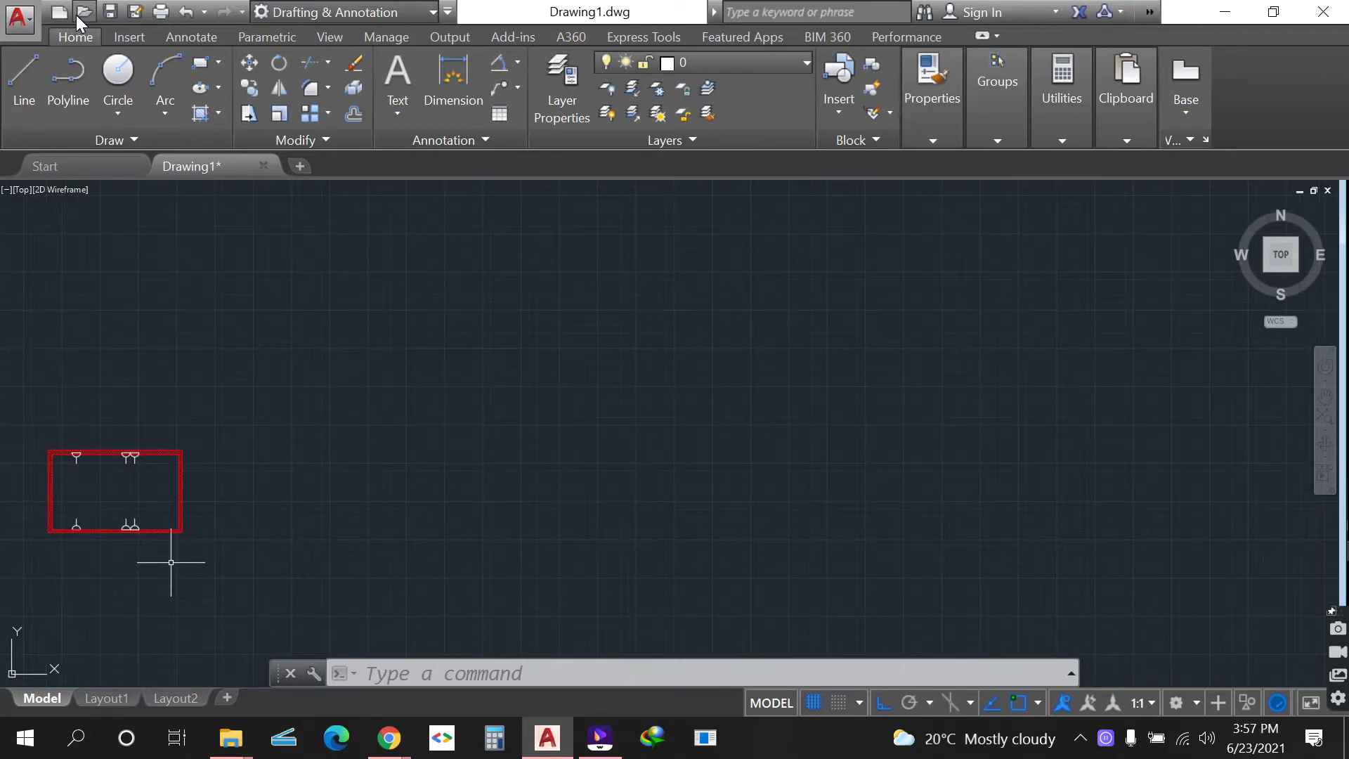
scroll(814, 383, "down", 4)
scroll(571, 432, "up", 10)
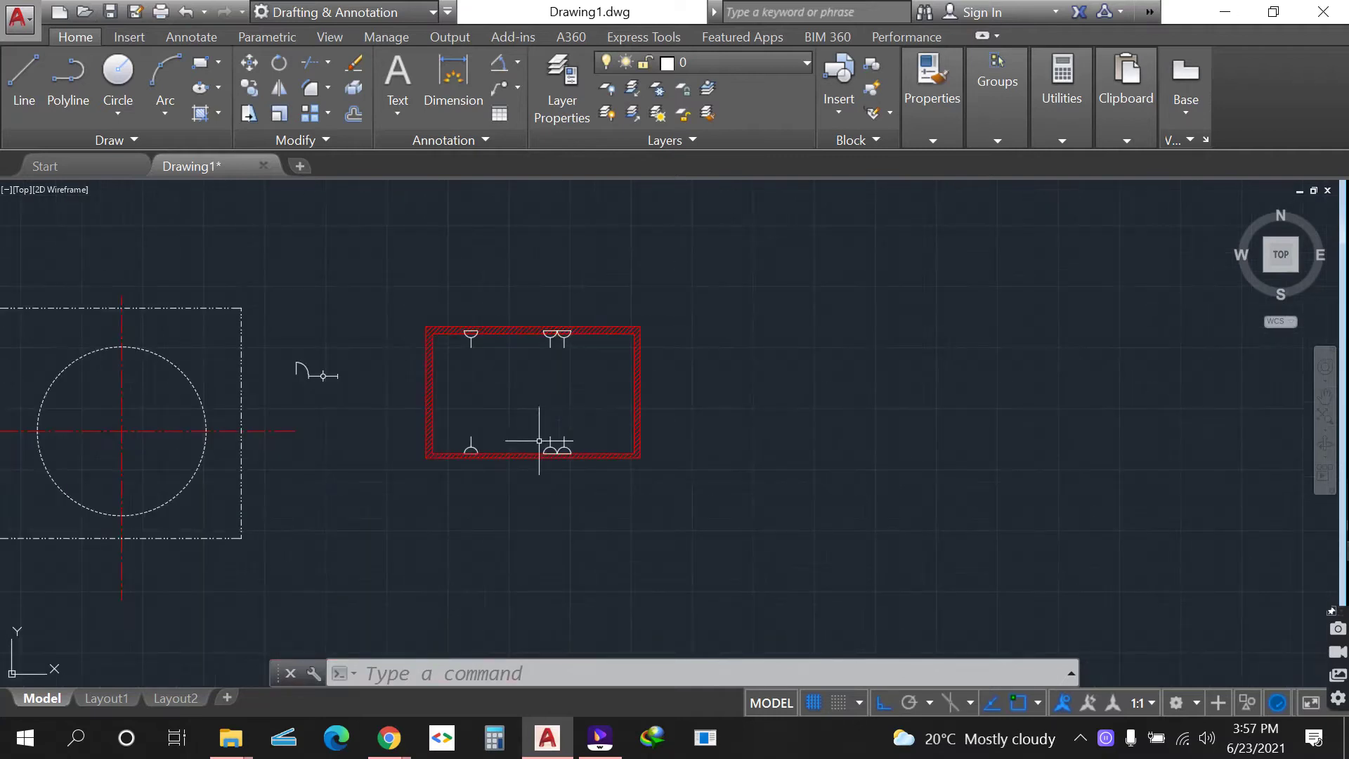
- Erase the three red hatched walls and open the Layer Properties Manager
left_click(605, 408)
left_click(599, 377)
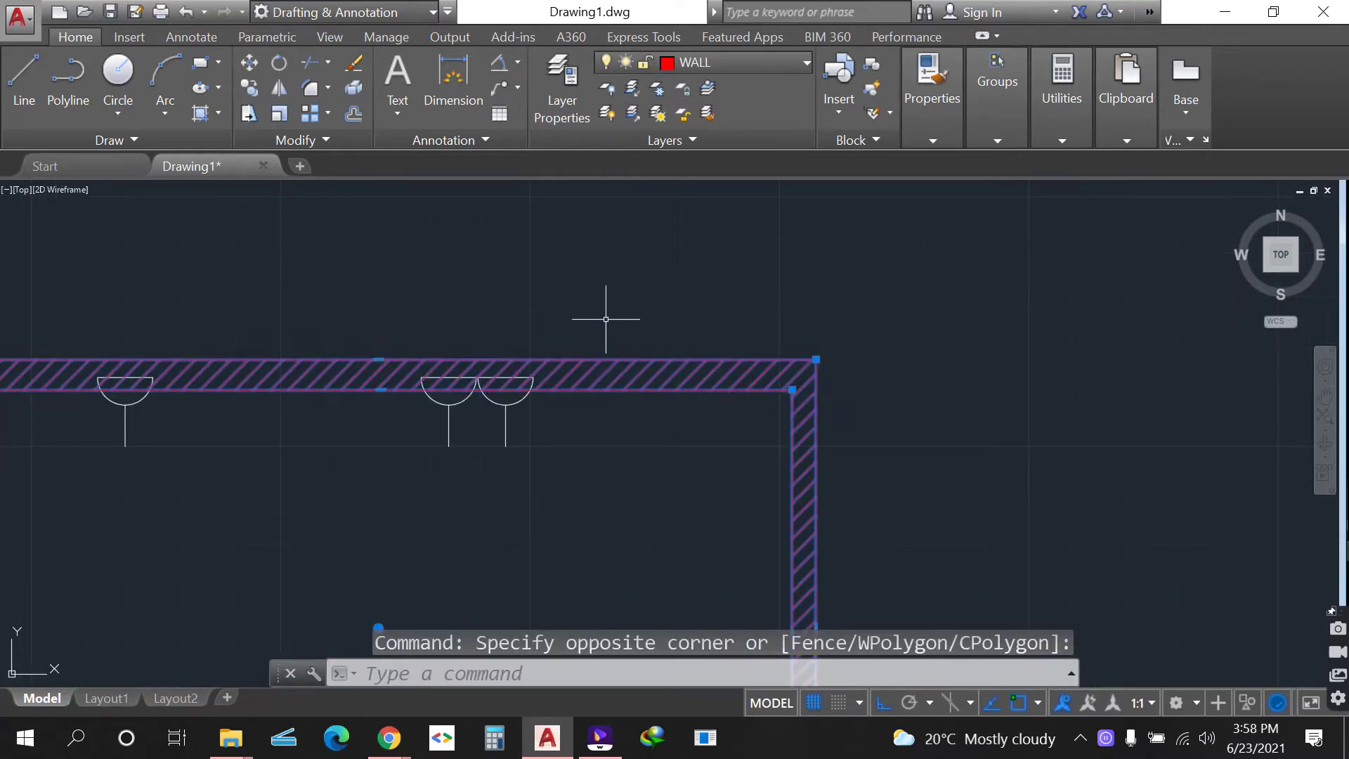
key("Delete")
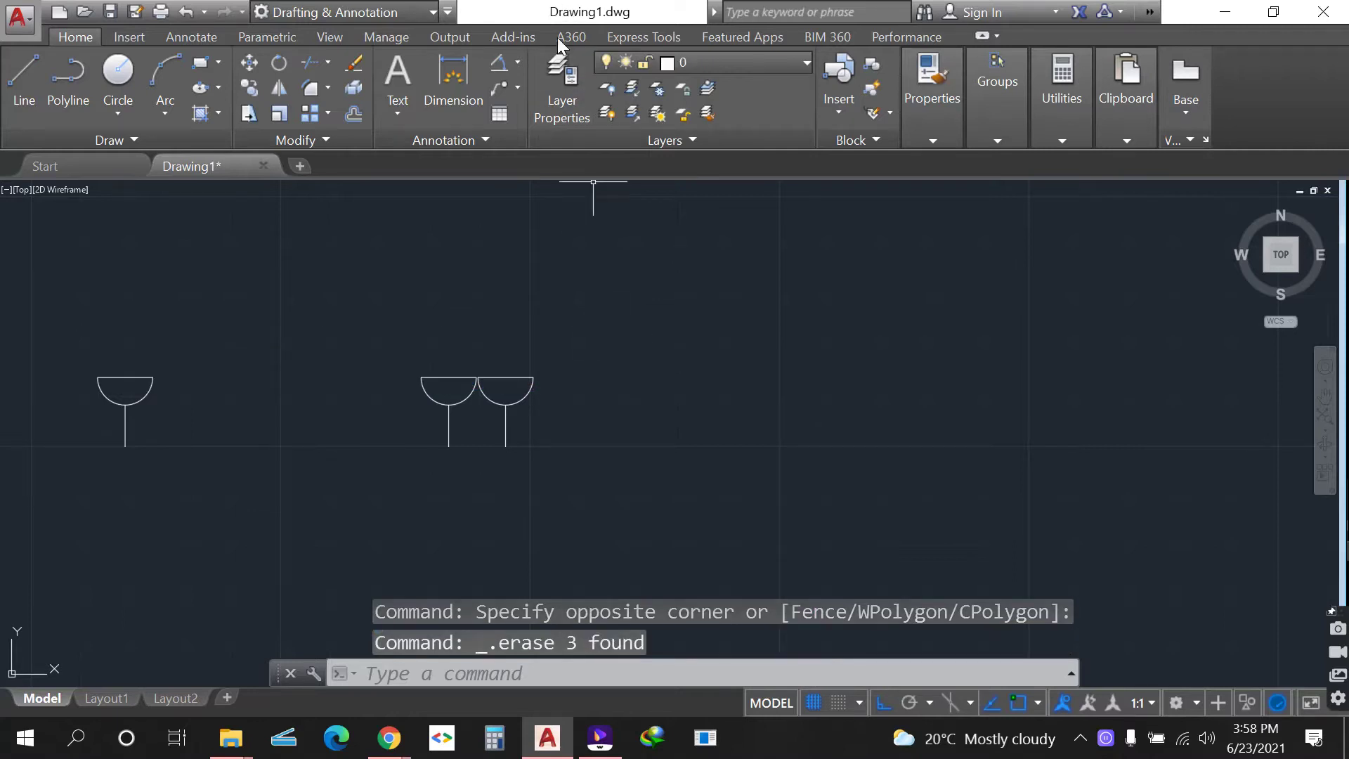
left_click(554, 78)
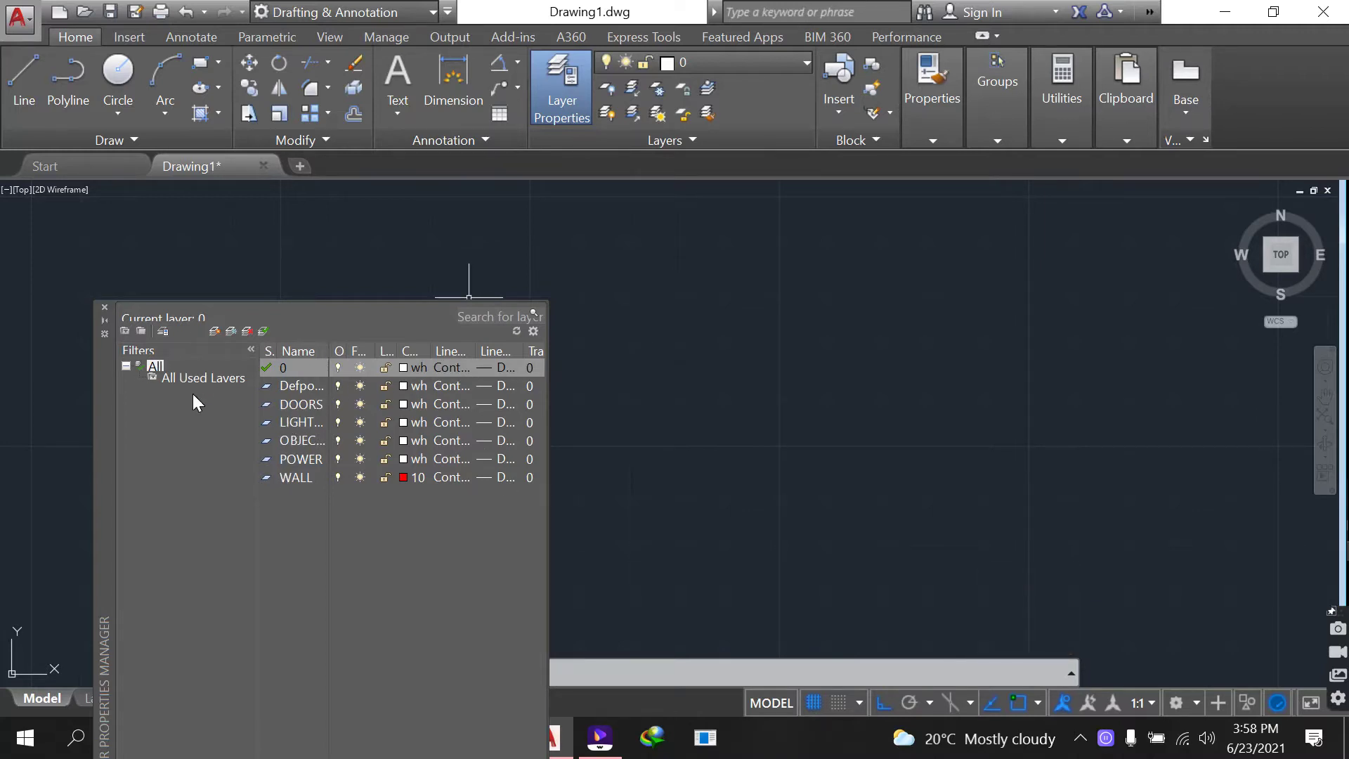
- Delete the empty OBJECTS and WALL layers, then close the layer manager
left_click_drag(95, 416, 112, 272)
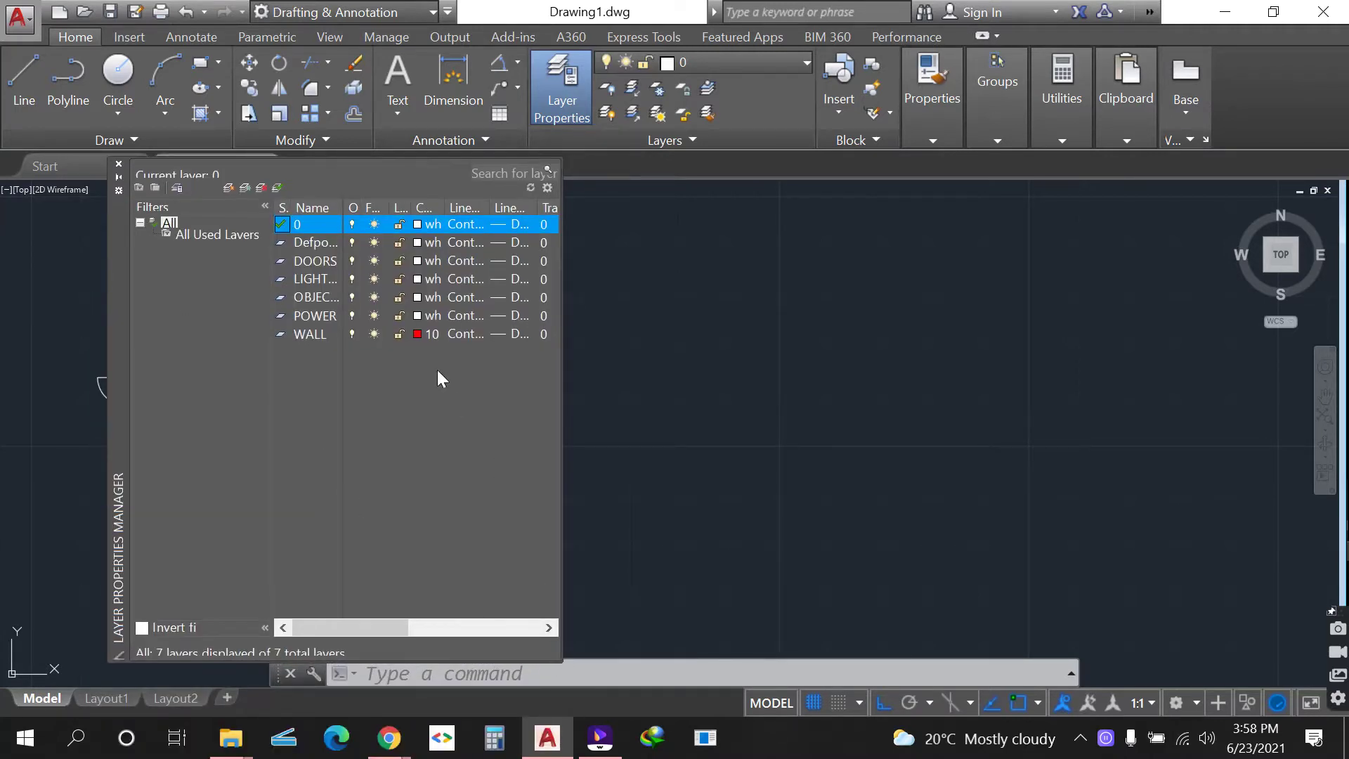
left_click(302, 259)
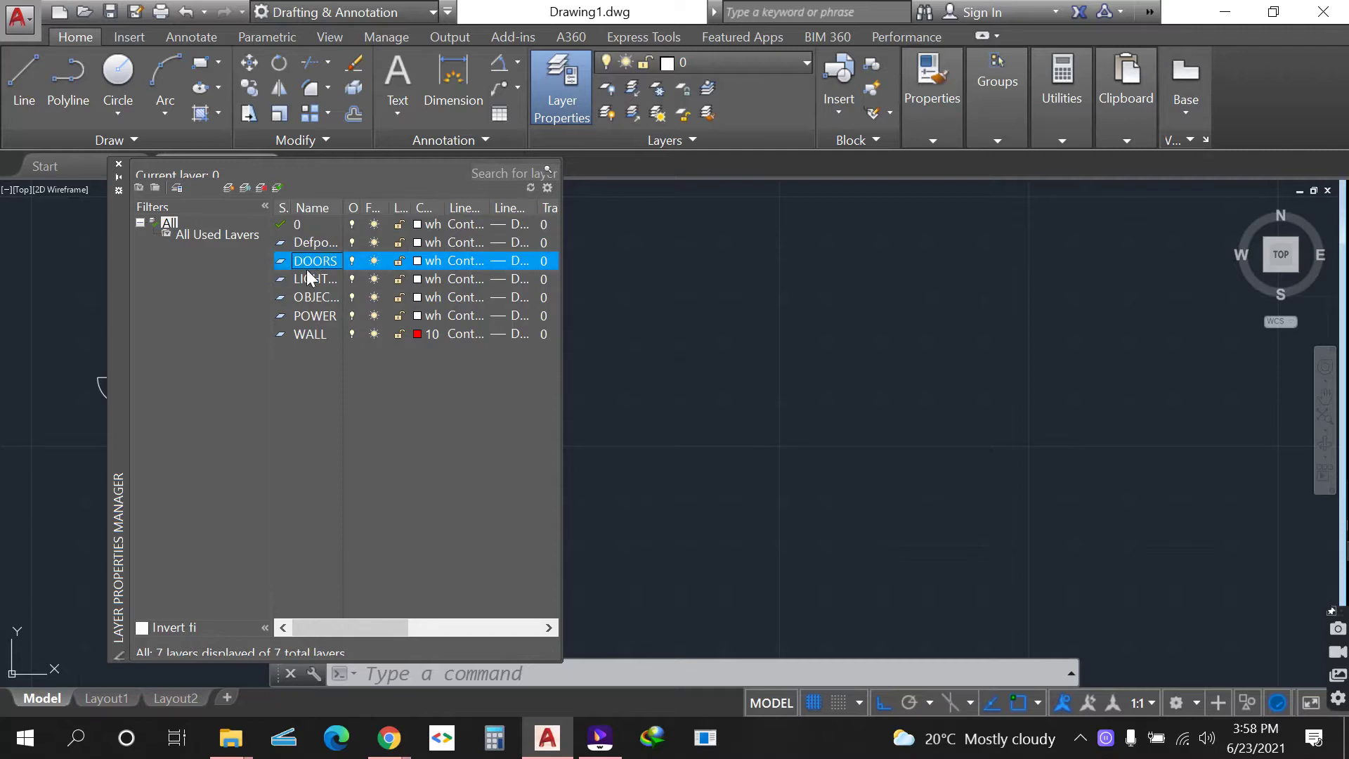
left_click(301, 336, "shift")
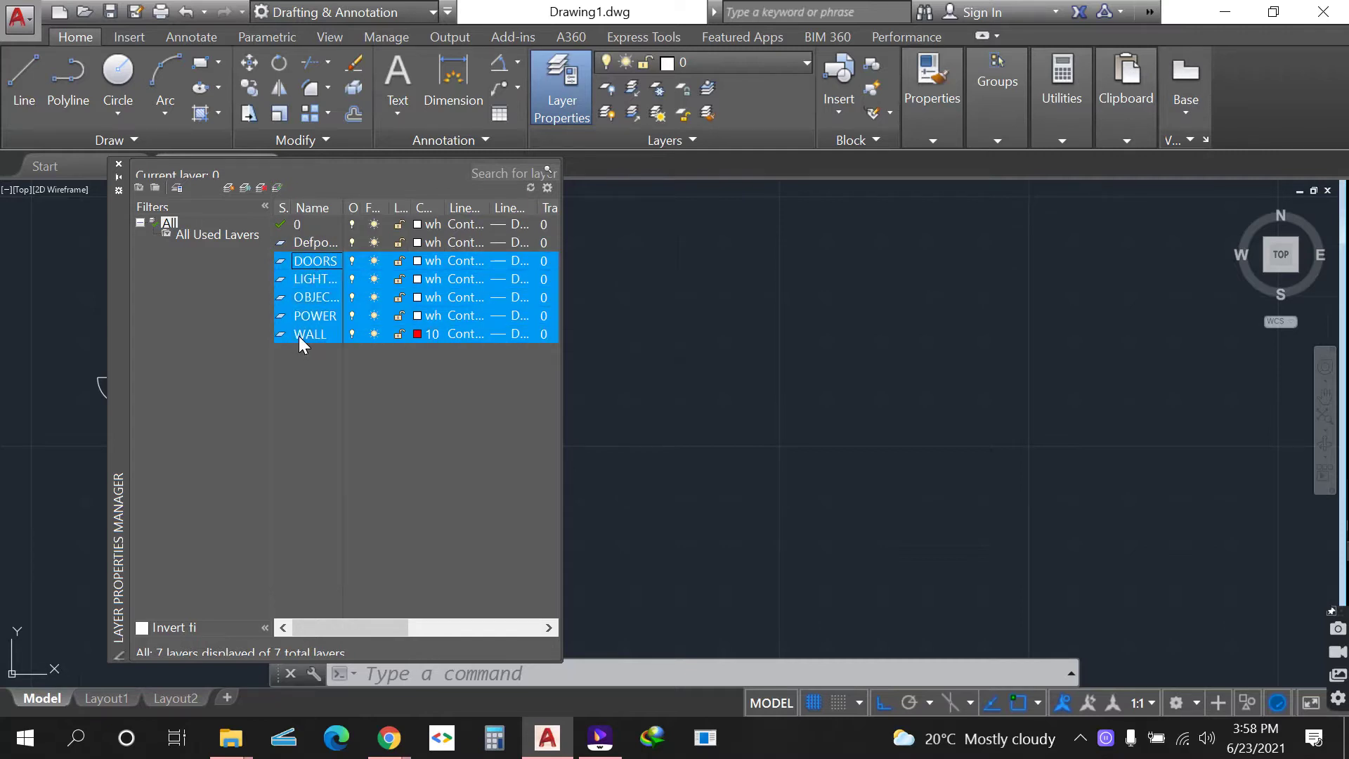
right_click(298, 336)
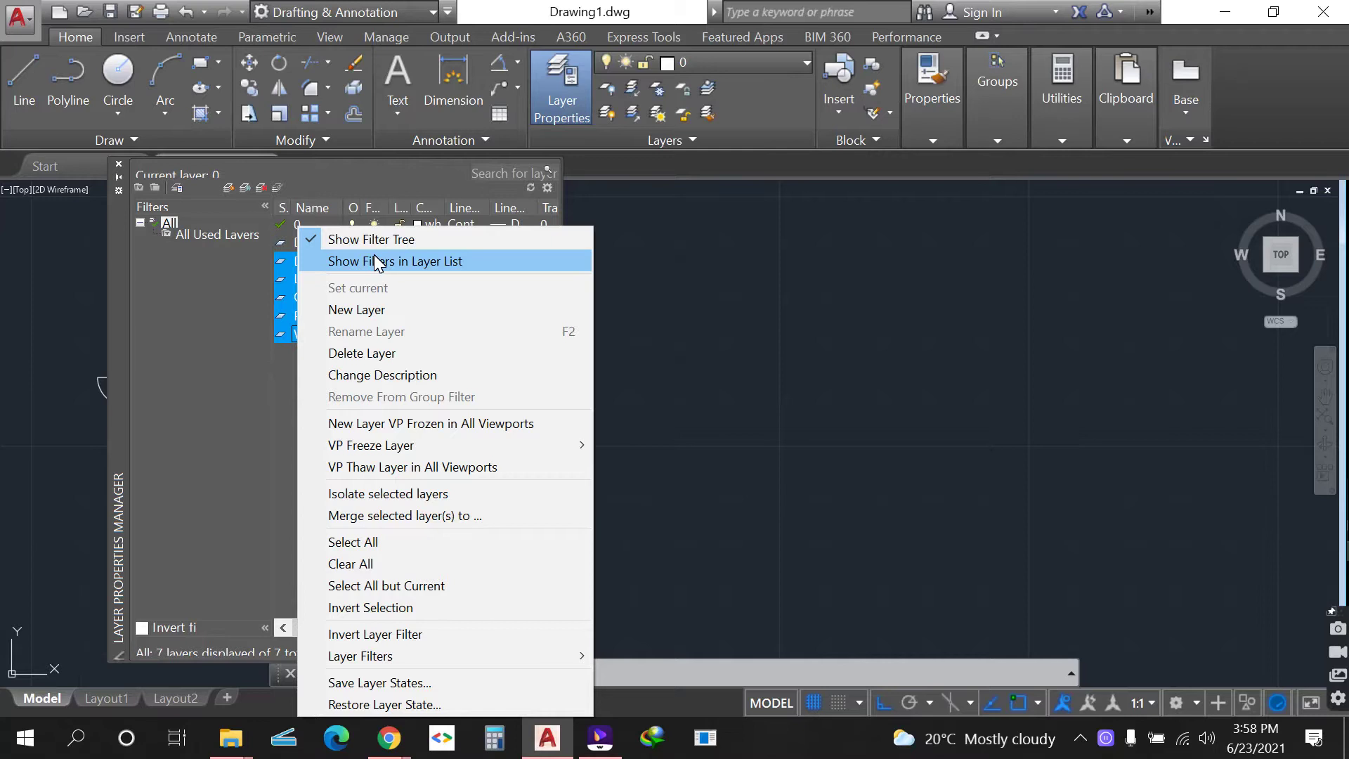
left_click(395, 352)
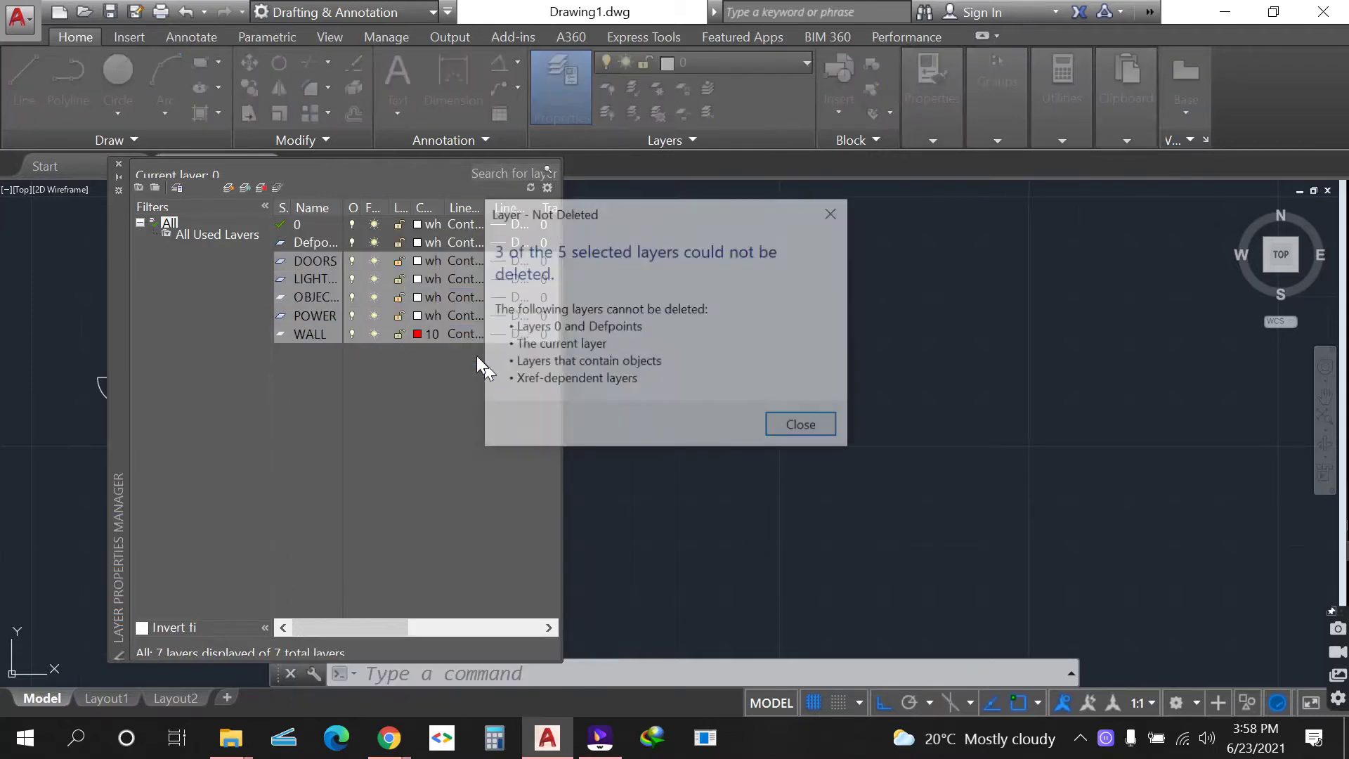
left_click(793, 431)
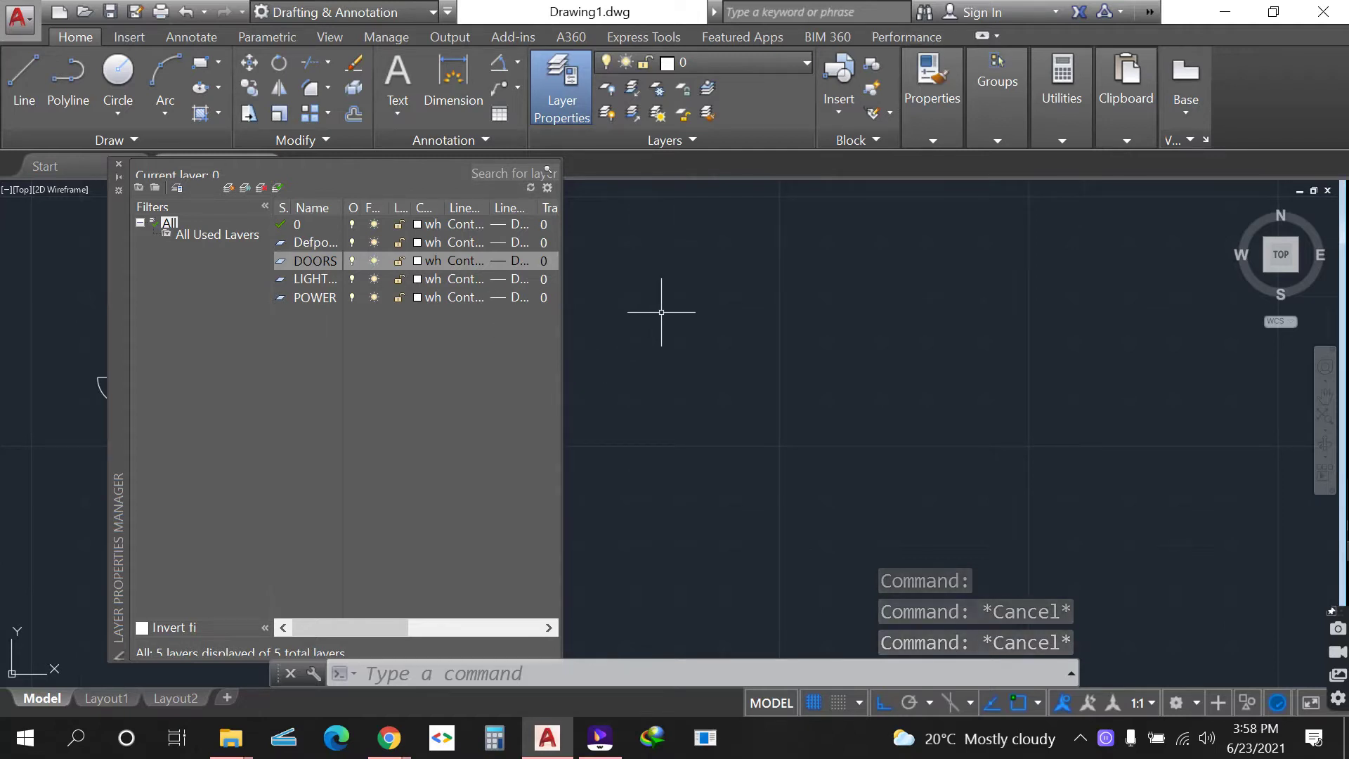
left_click(118, 163)
- Check the five remaining layers, look over the fixture symbols, and reopen Layer Properties
scroll(383, 441, "down", 6)
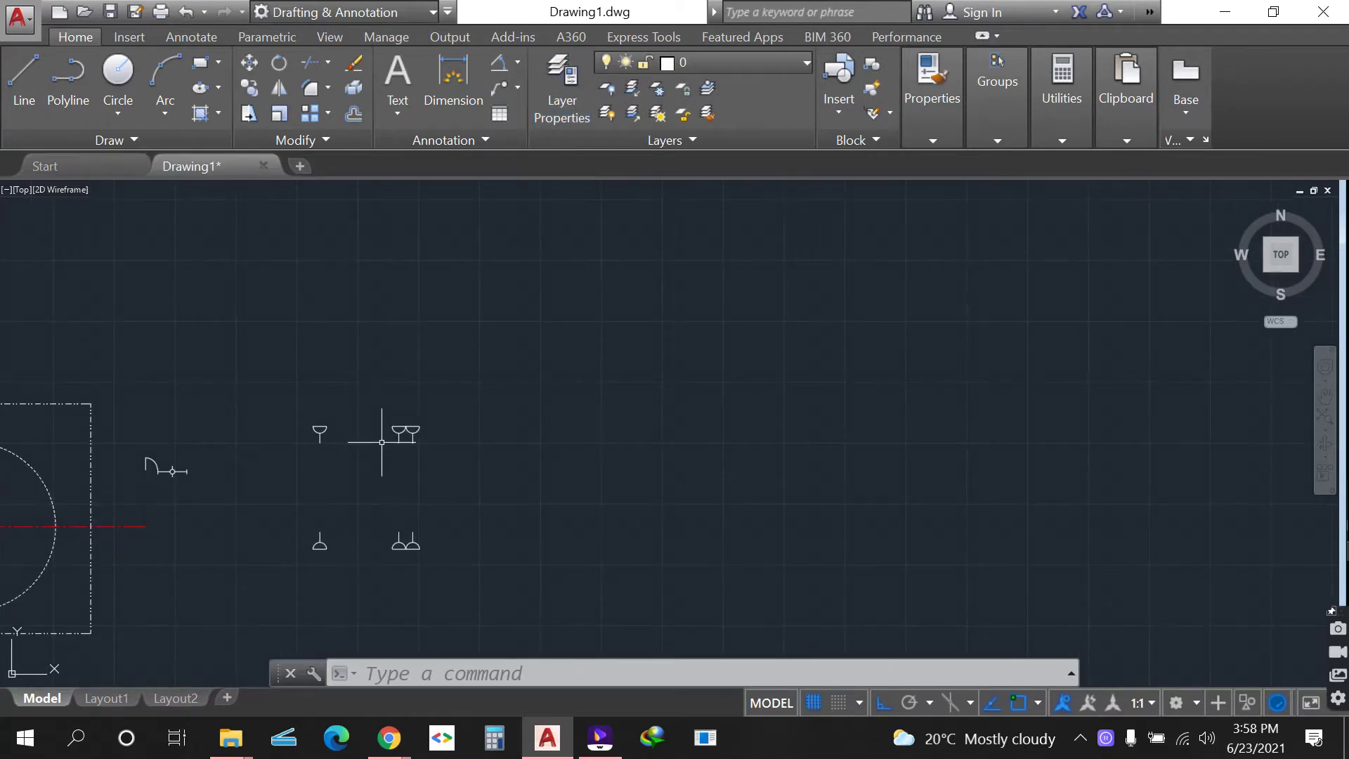
left_click(567, 82)
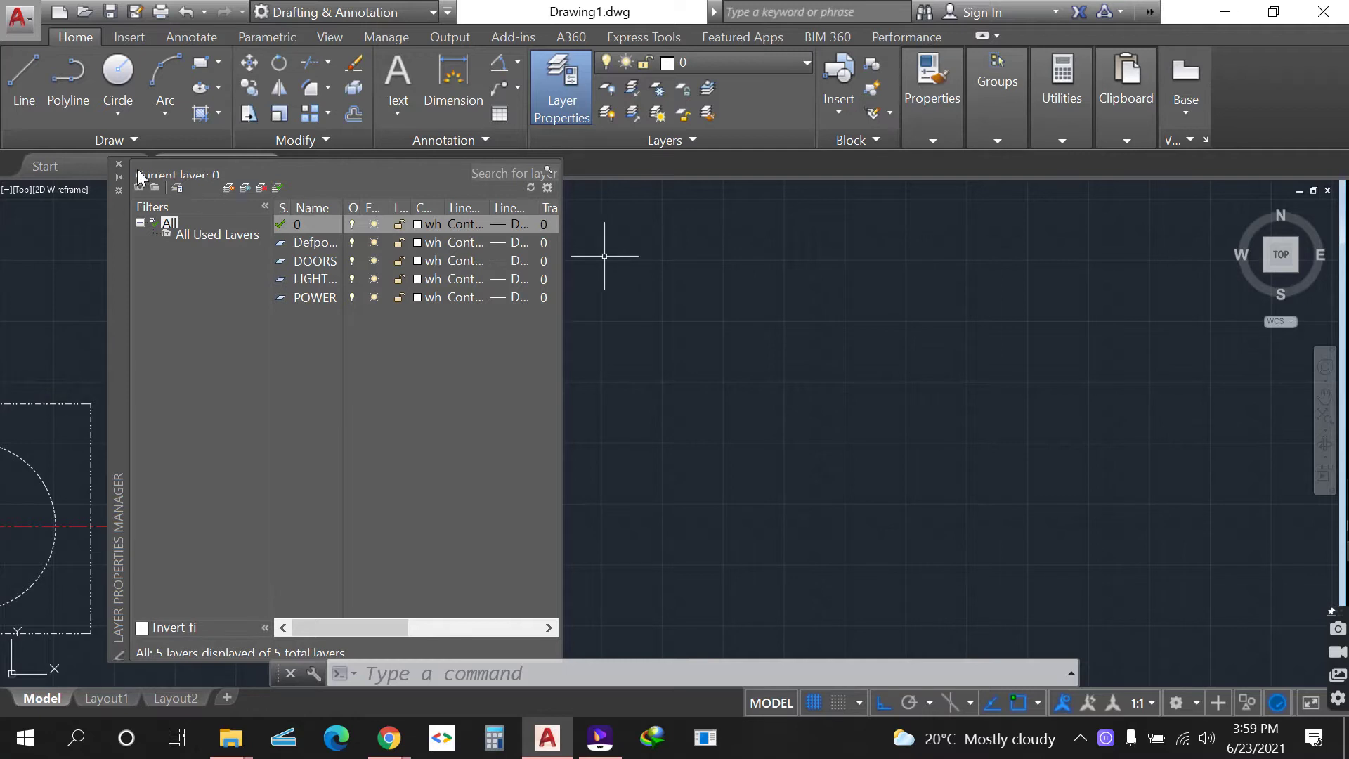
left_click(119, 164)
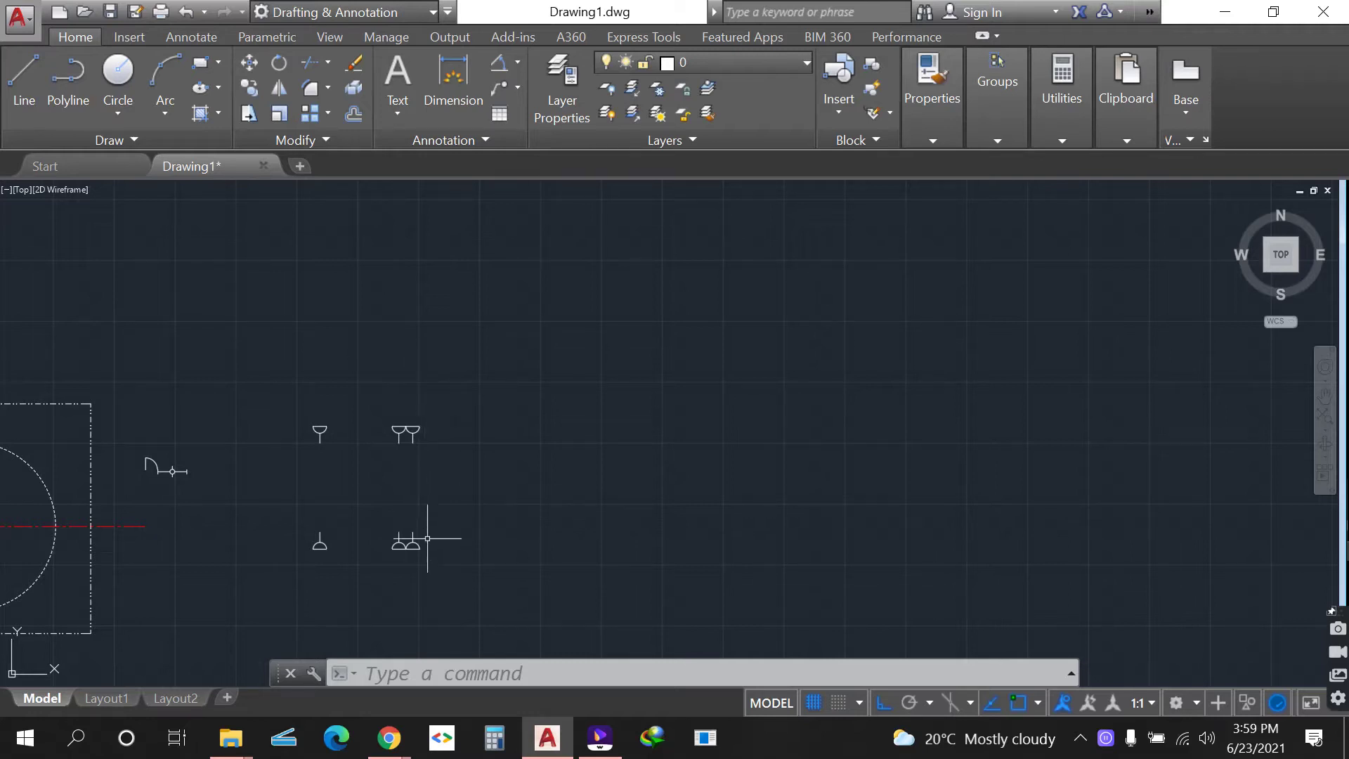
scroll(420, 560, "up", 4)
scroll(277, 456, "down", 2)
scroll(378, 349, "up", 2)
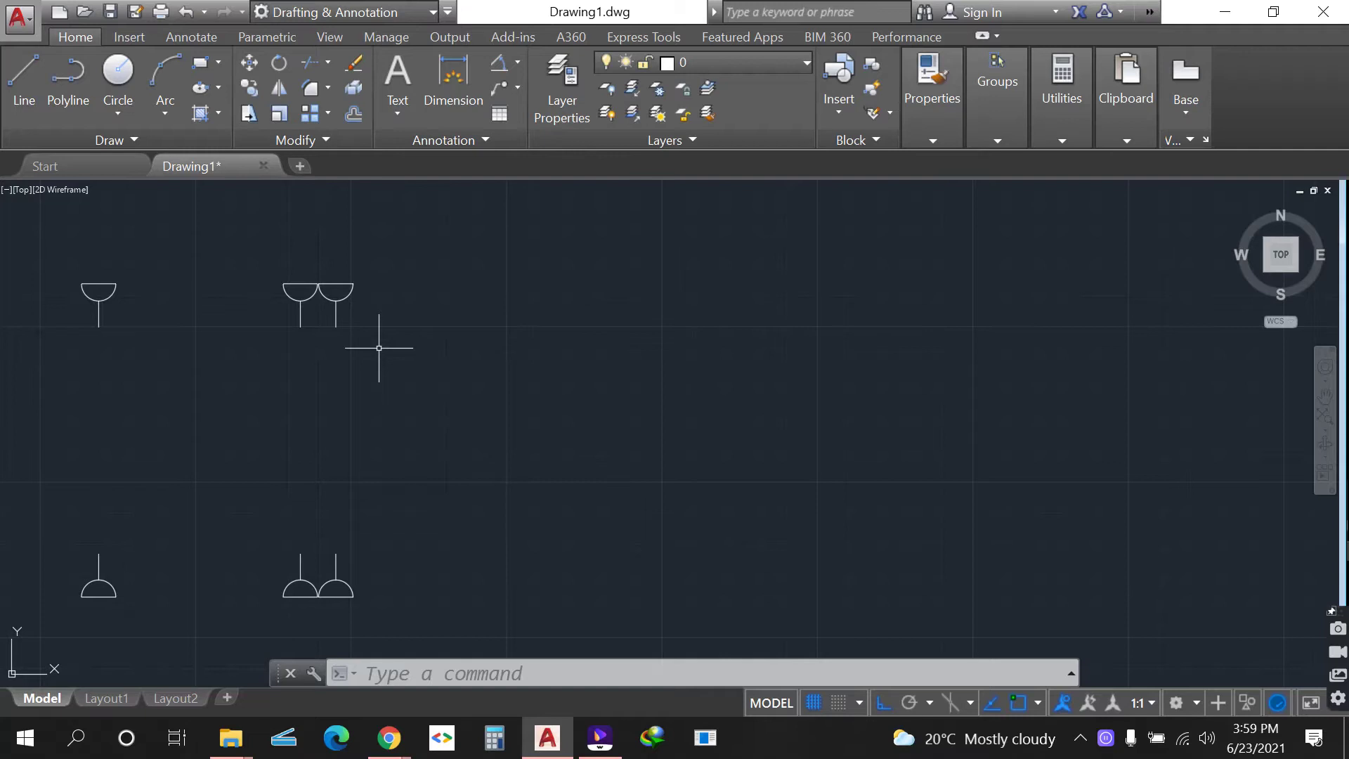
left_click(562, 90)
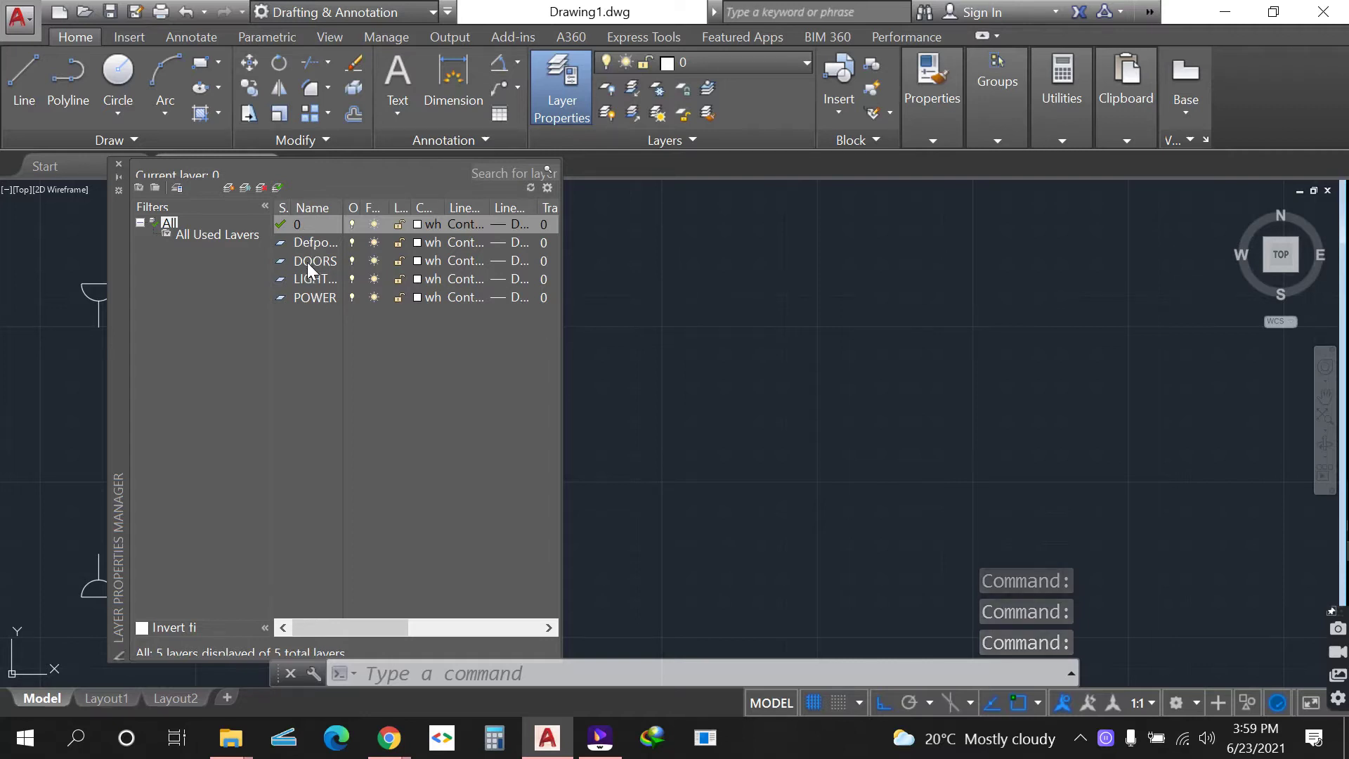
- Create new layers named WALLS, FURNITURE and COLUMNS, then open the COLUMNS colour picker
left_click(229, 187)
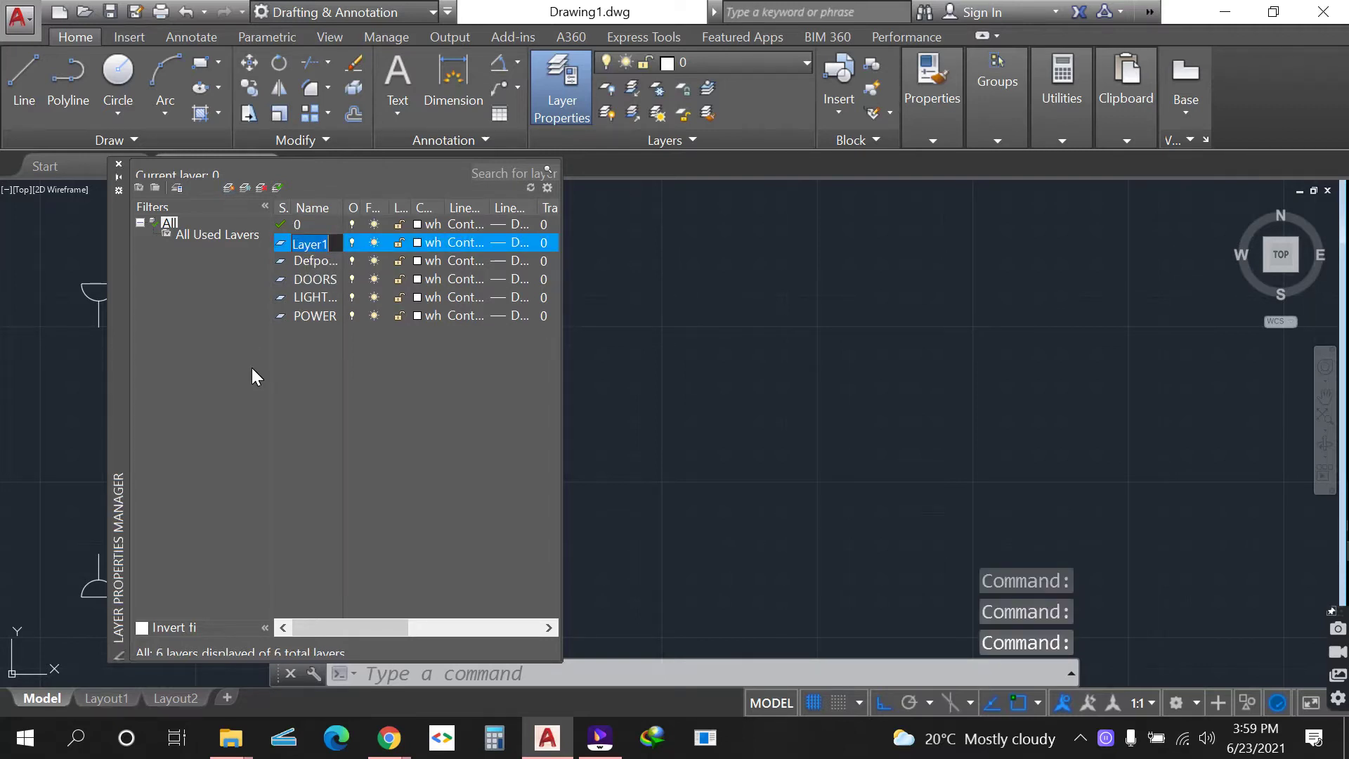
type("WALLS")
key("Return")
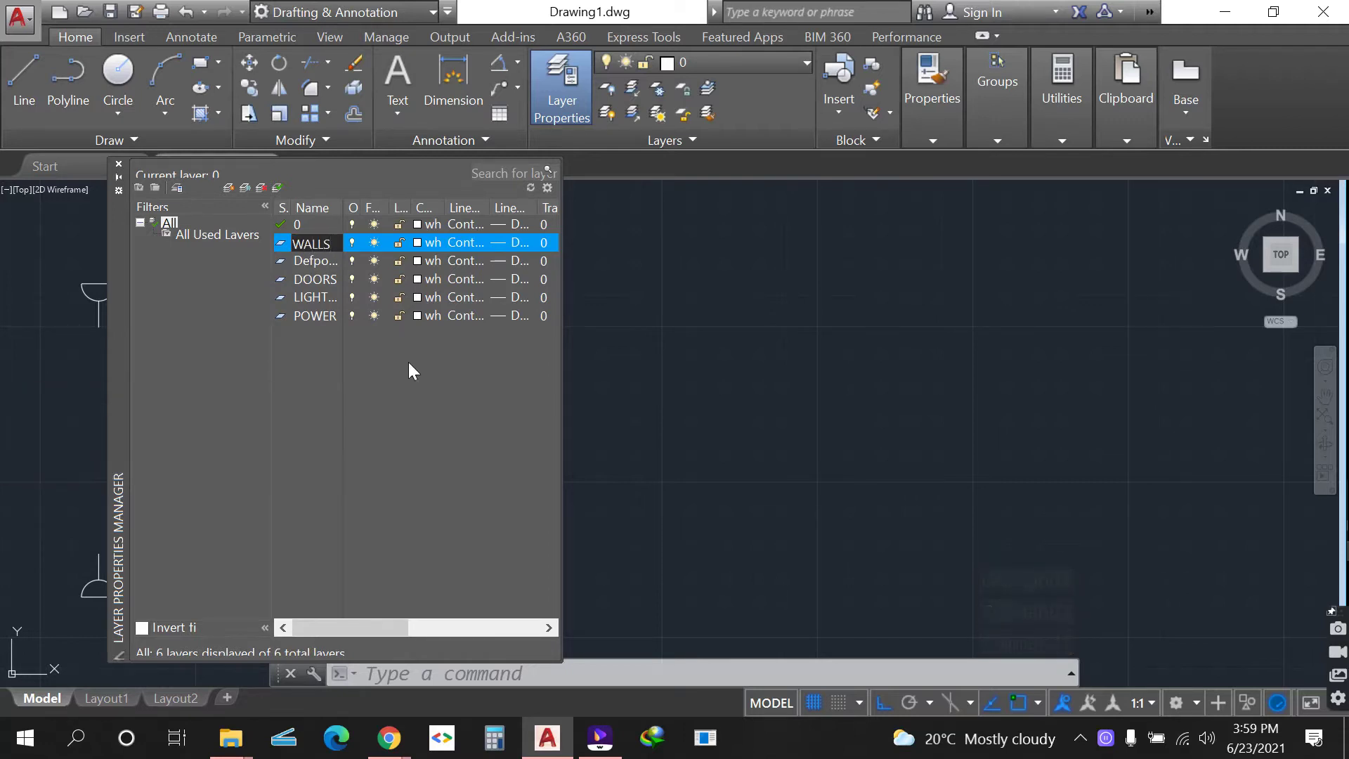
left_click(229, 189)
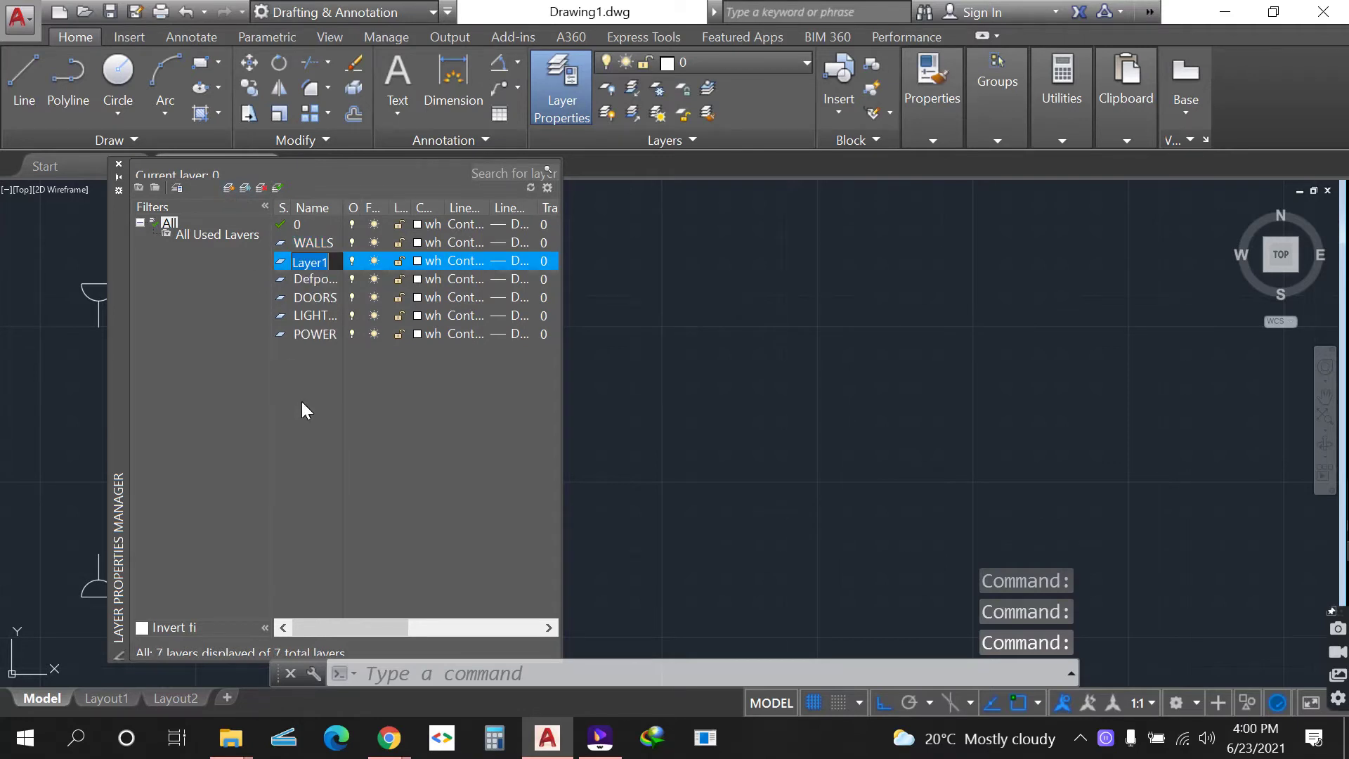
type("FU")
type("RNIT")
type("URE")
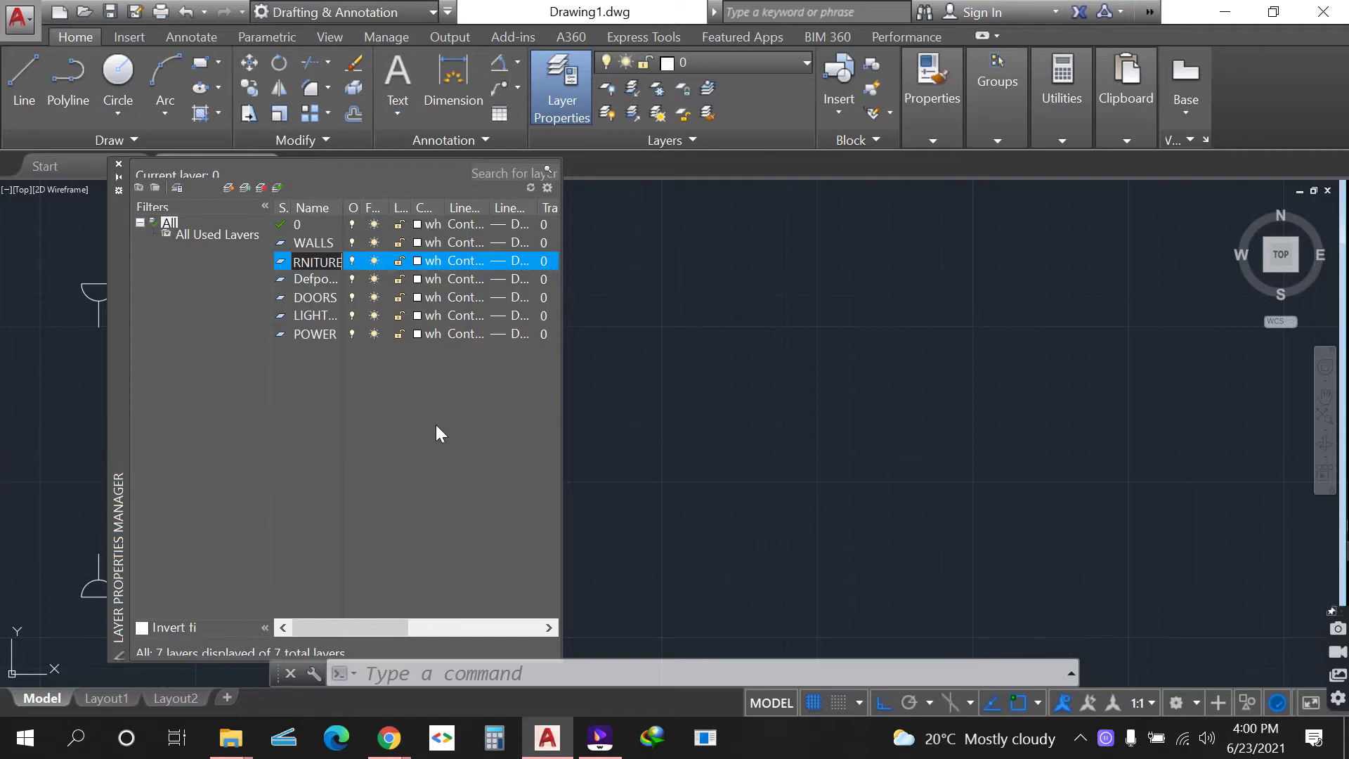
key("Return")
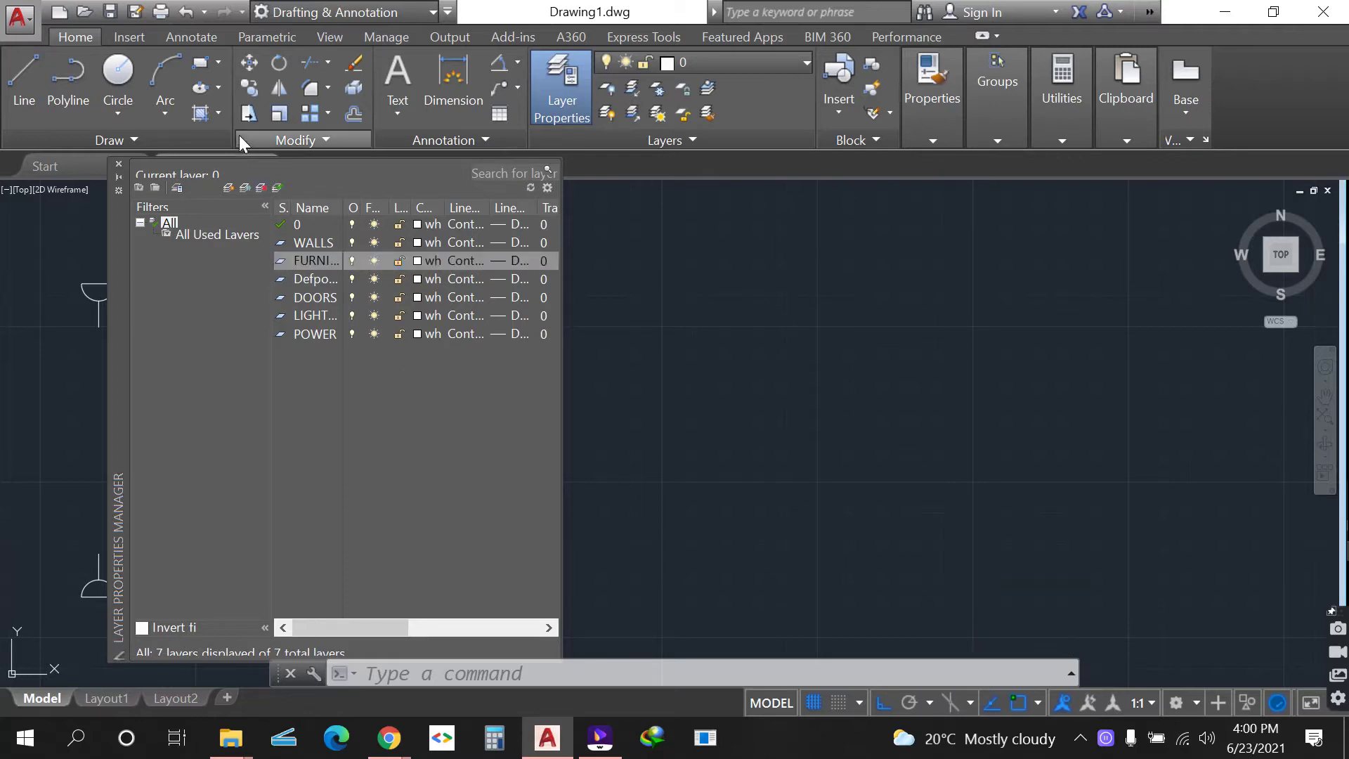
left_click(229, 187)
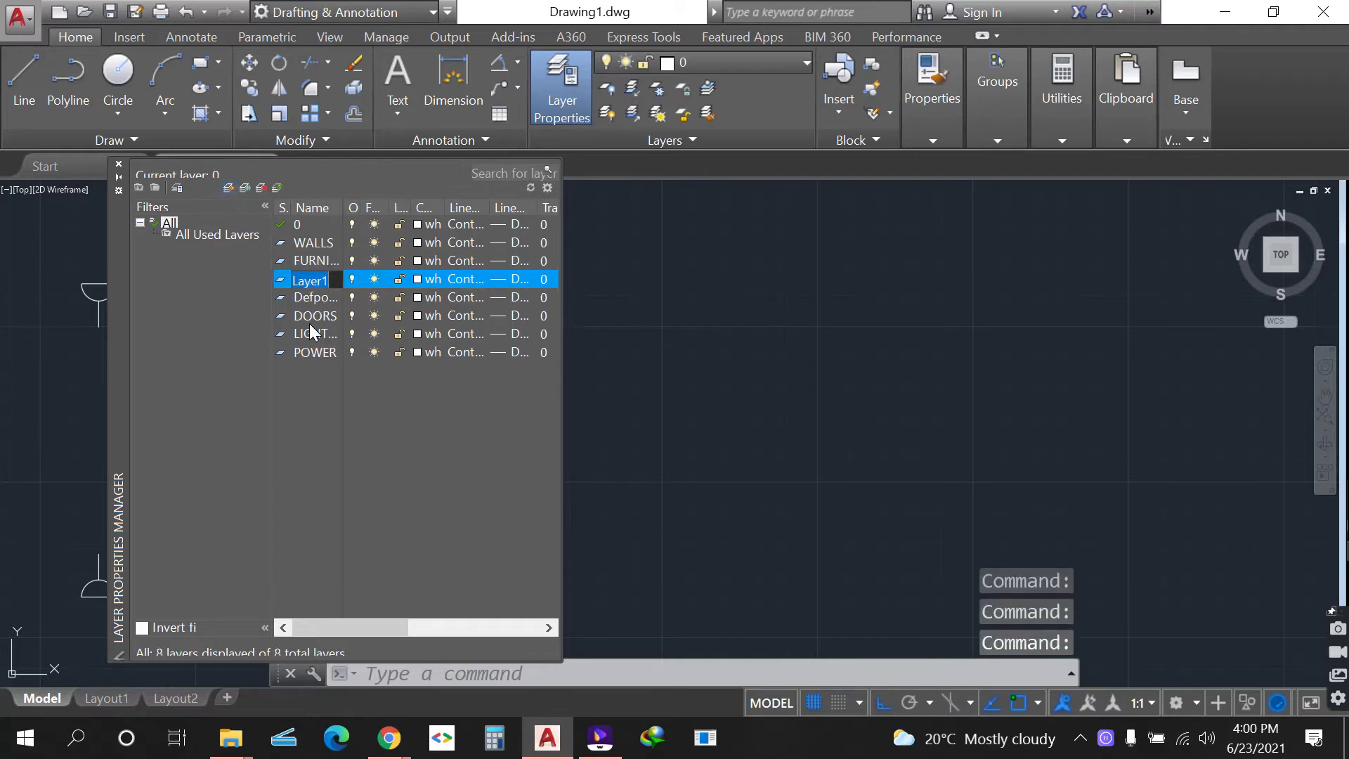
type("COLUMNS")
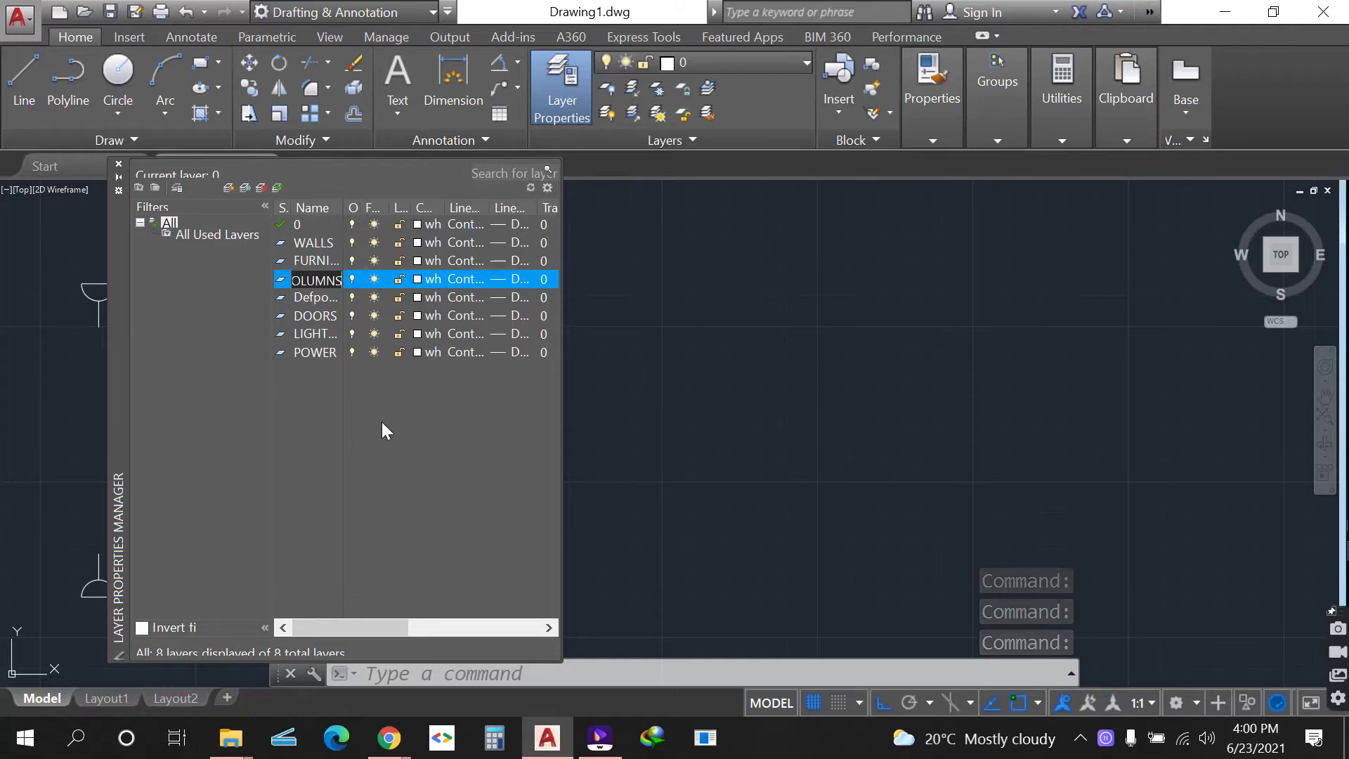
left_click(418, 279)
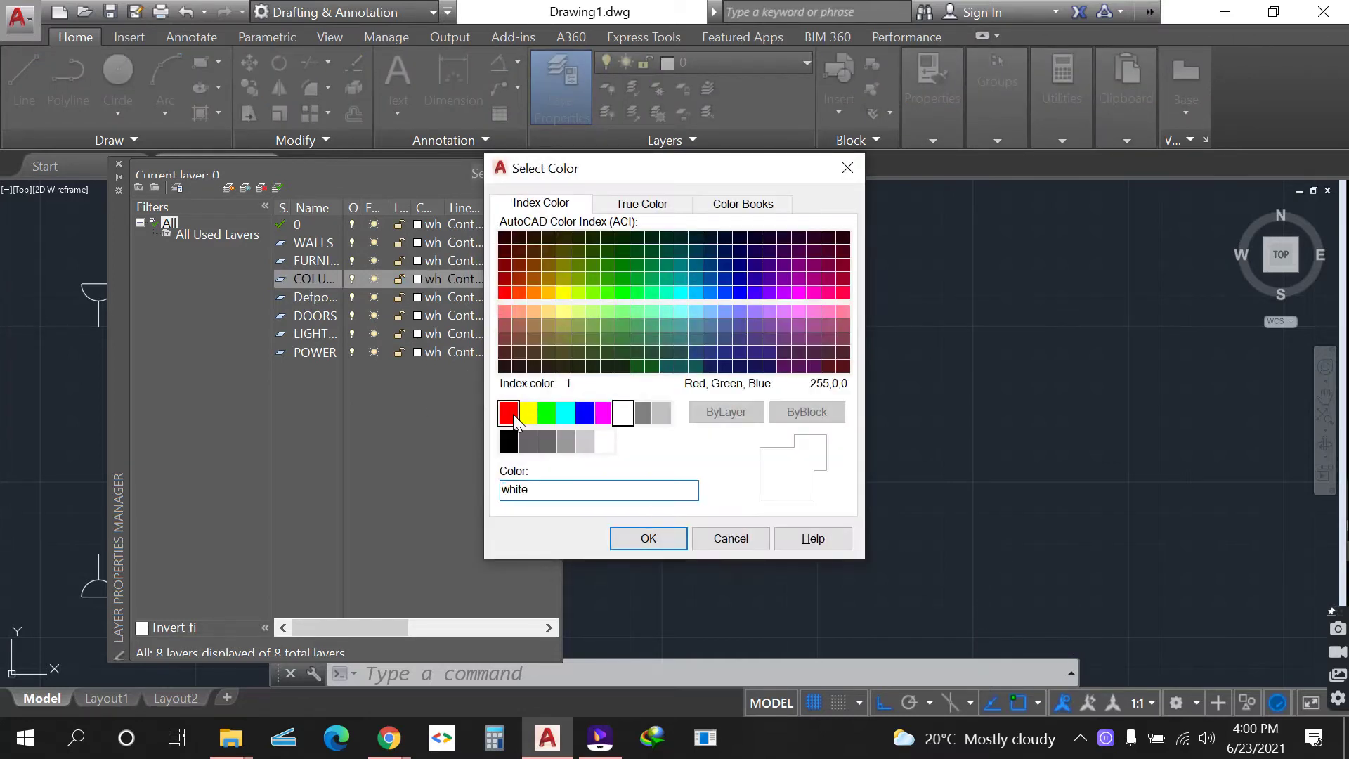
- Set the COLUMNS layer to red and the WALLS layer to orange colour 32
left_click(509, 414)
key("Escape")
key("Escape")
key("Escape")
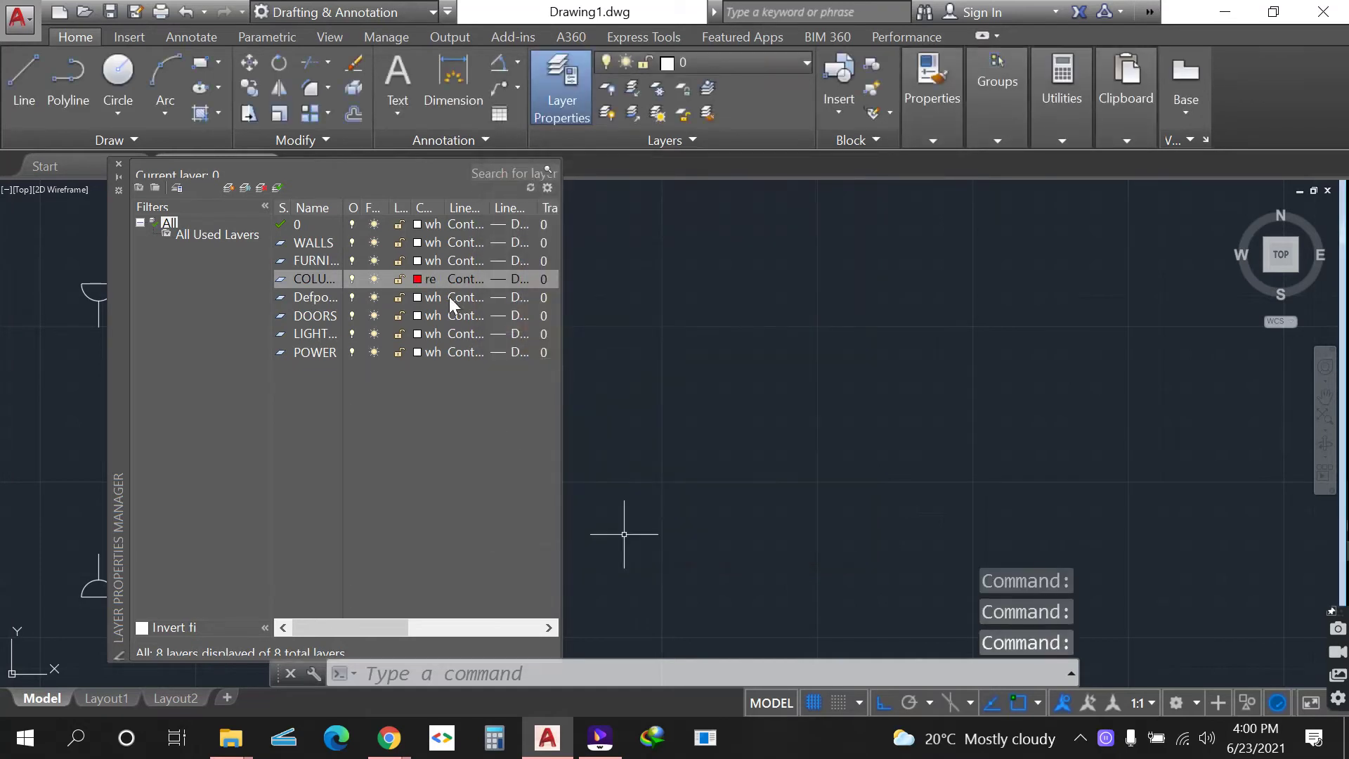
left_click(417, 242)
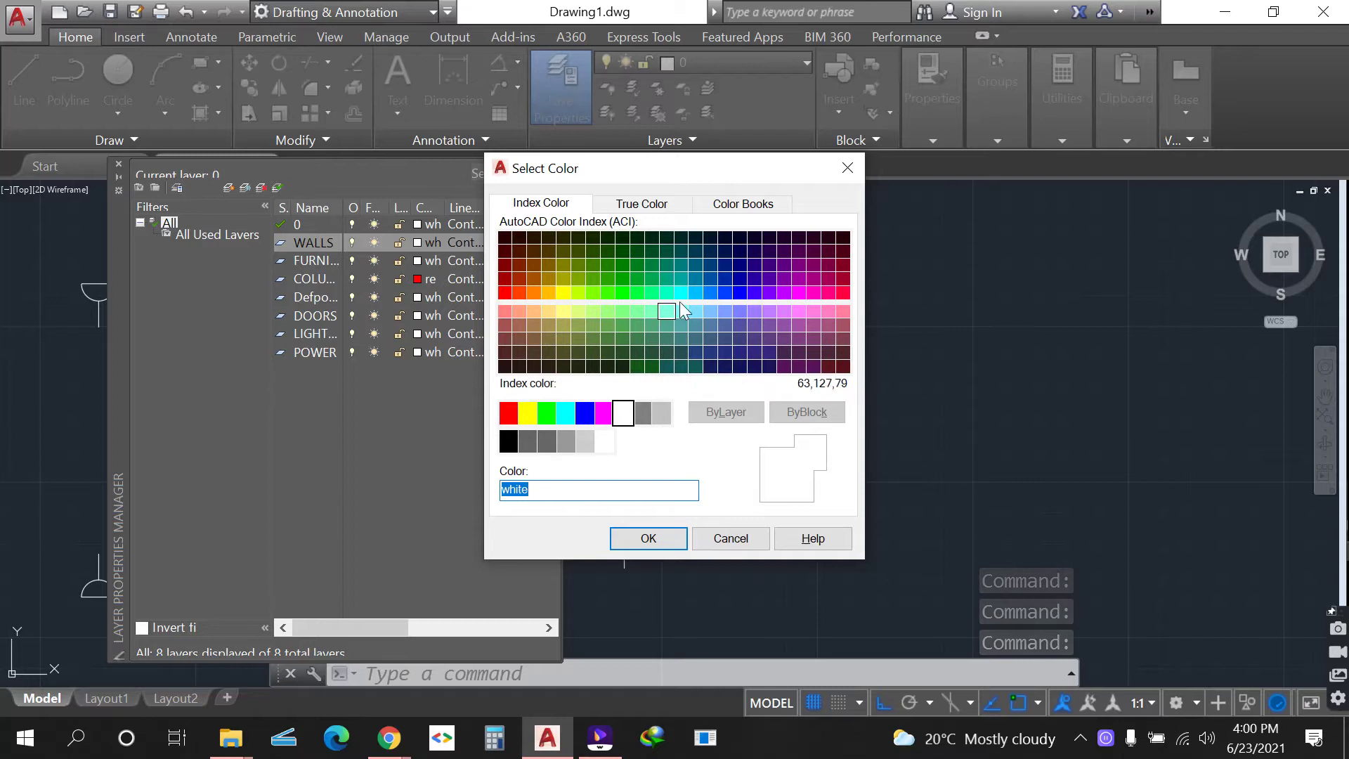
left_click(533, 279)
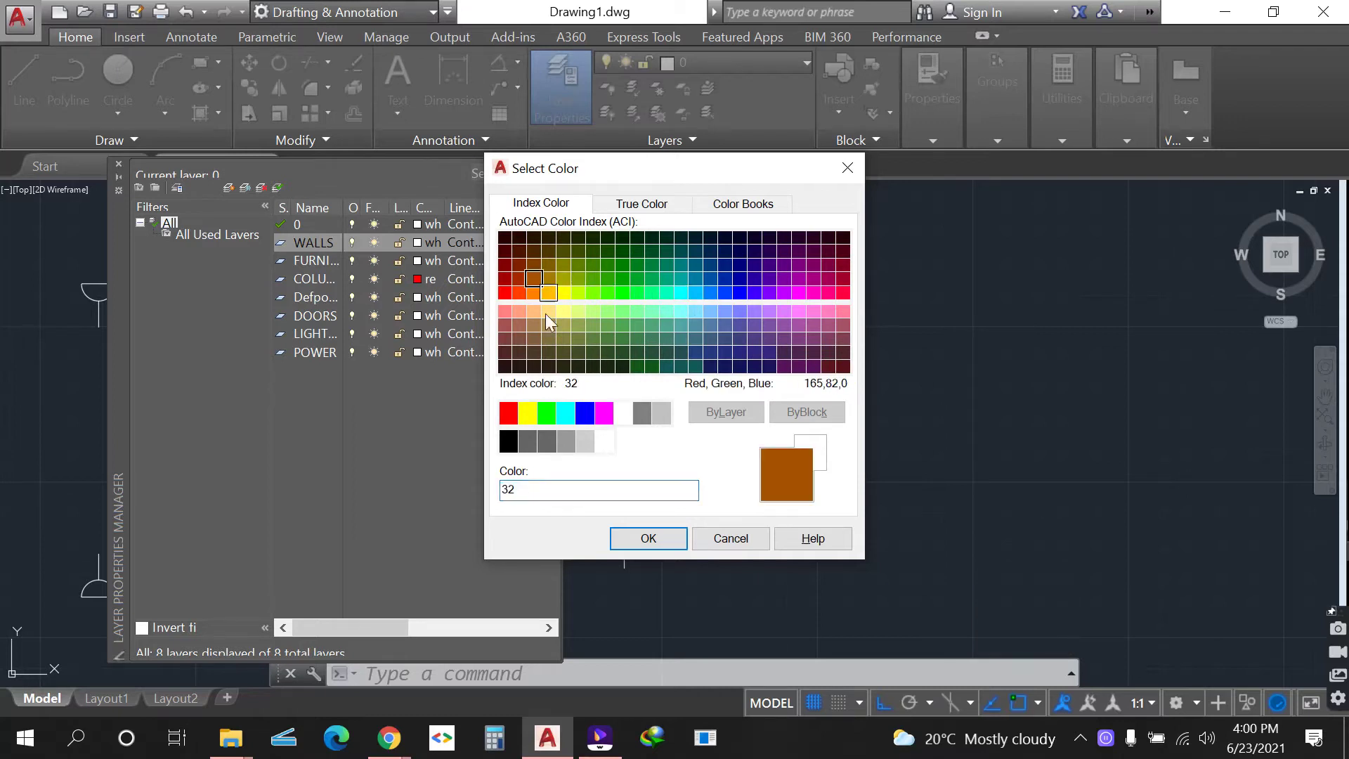
left_click(648, 538)
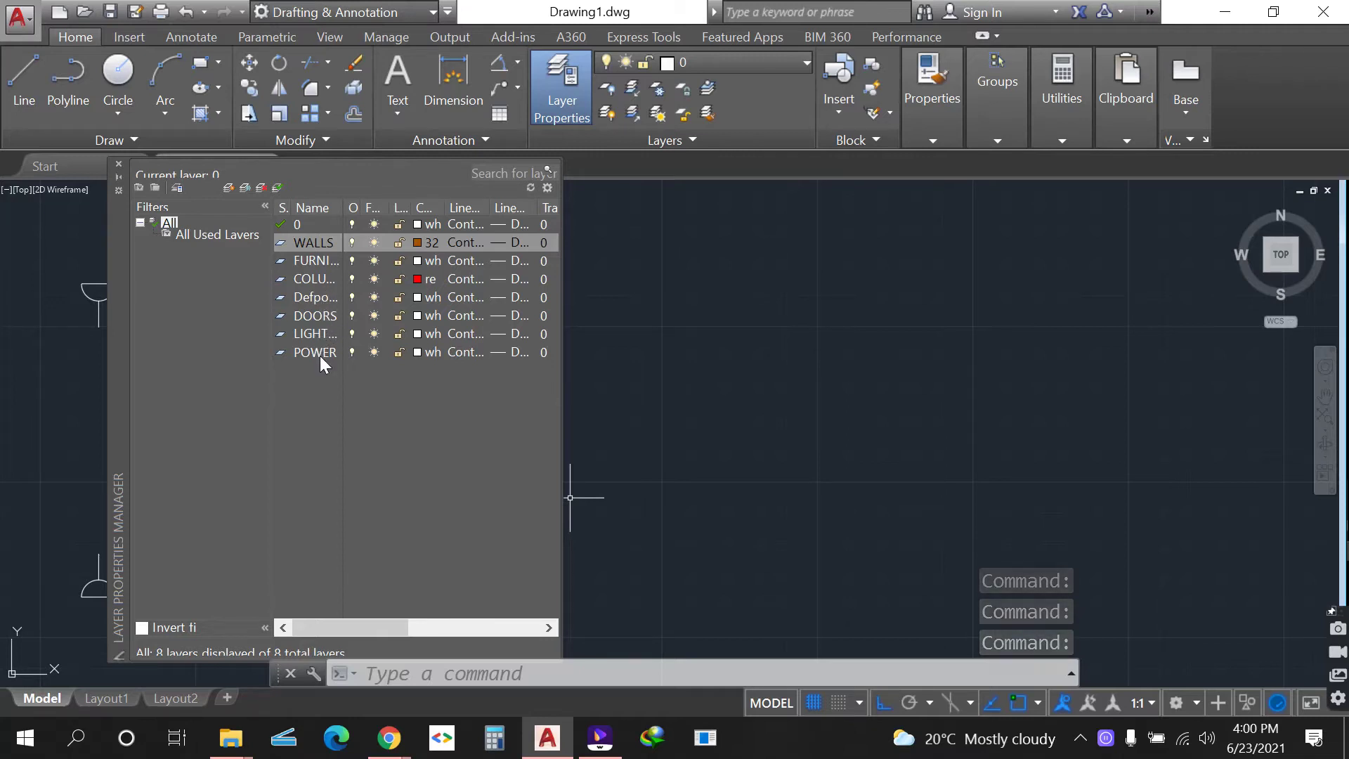
- Close the layer manager and choose WALLS from the Layer dropdown
left_click(118, 166)
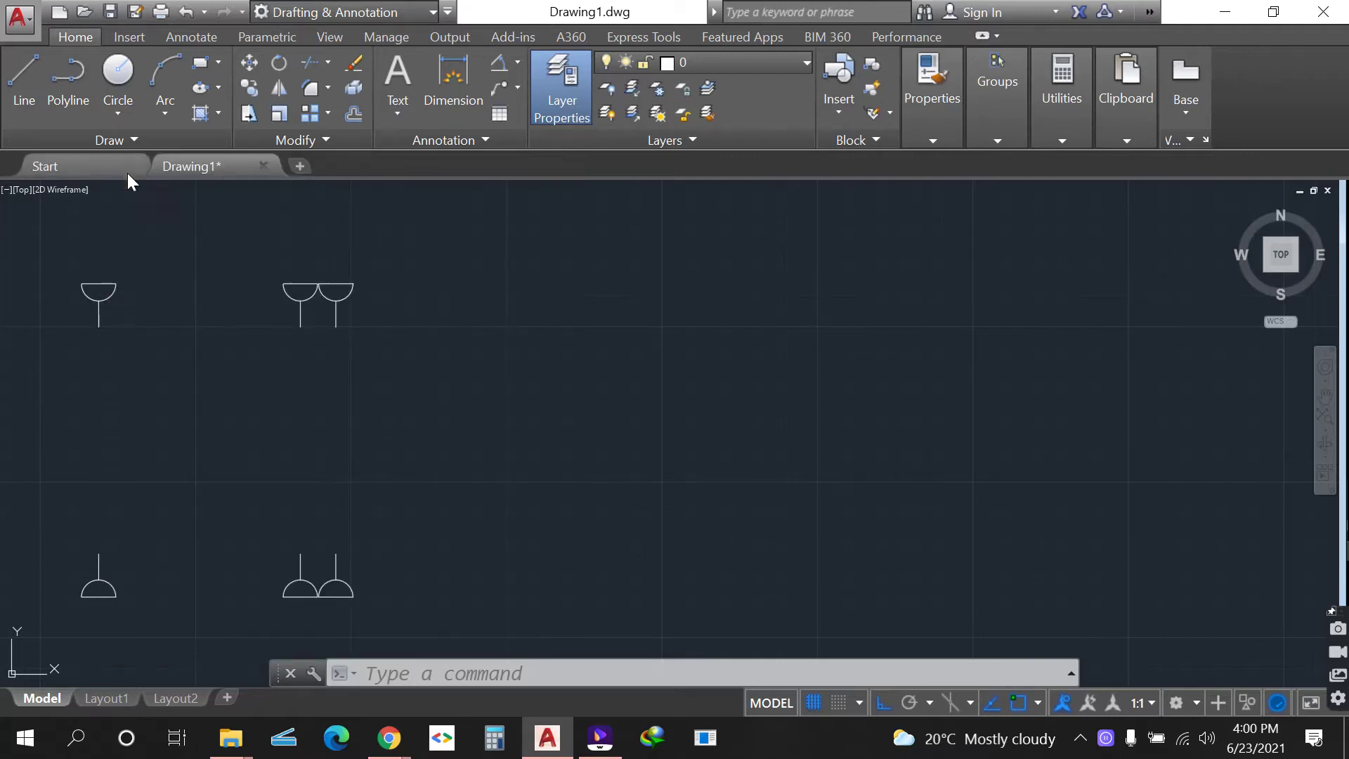
left_click(761, 61)
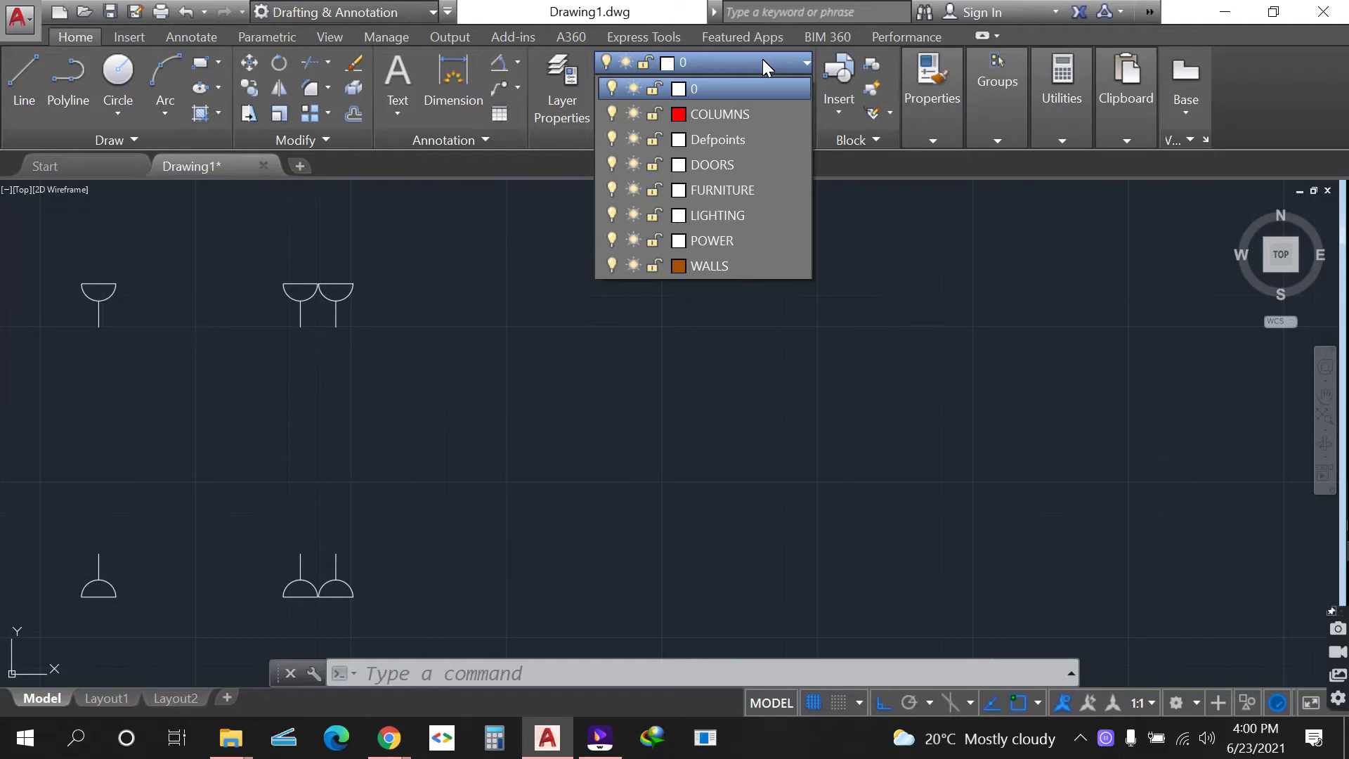
left_click(762, 62)
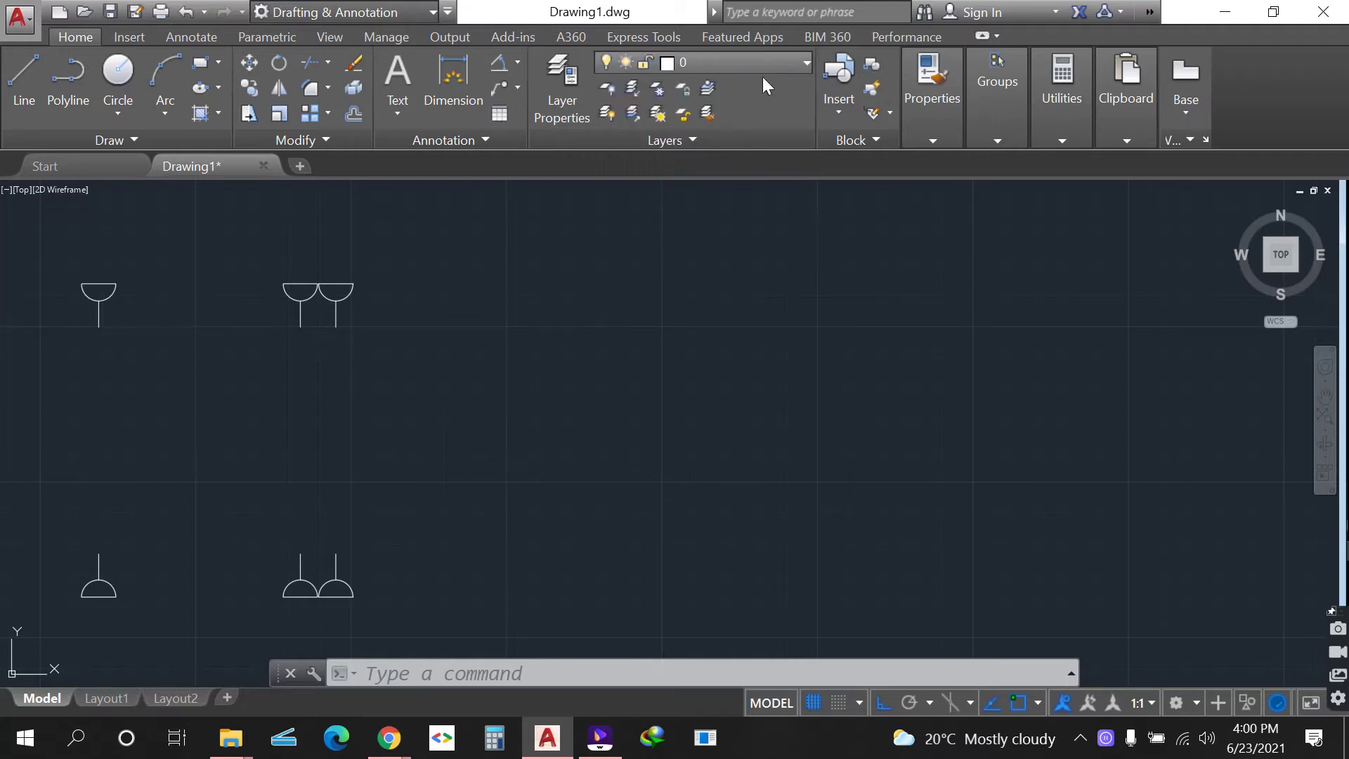
scroll(454, 359, "down", 4)
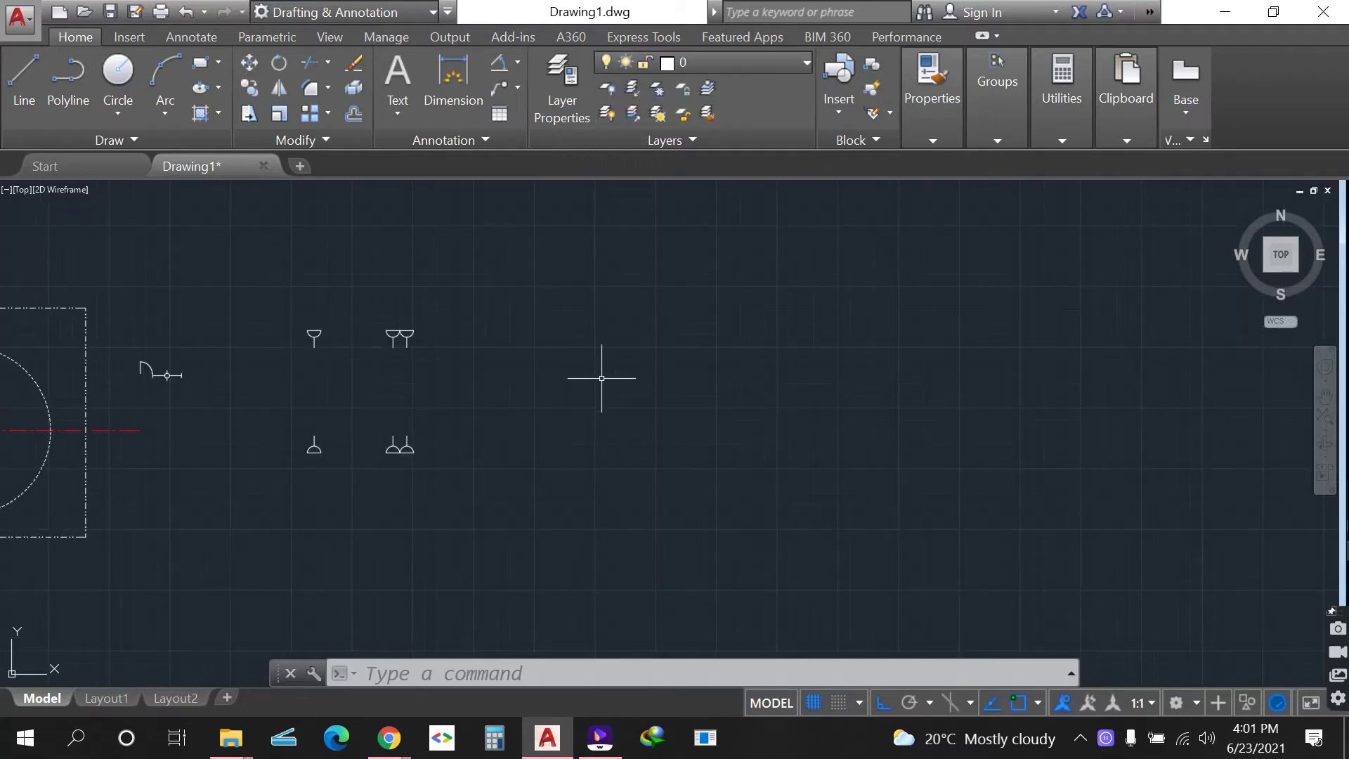
scroll(602, 378, "up", 2)
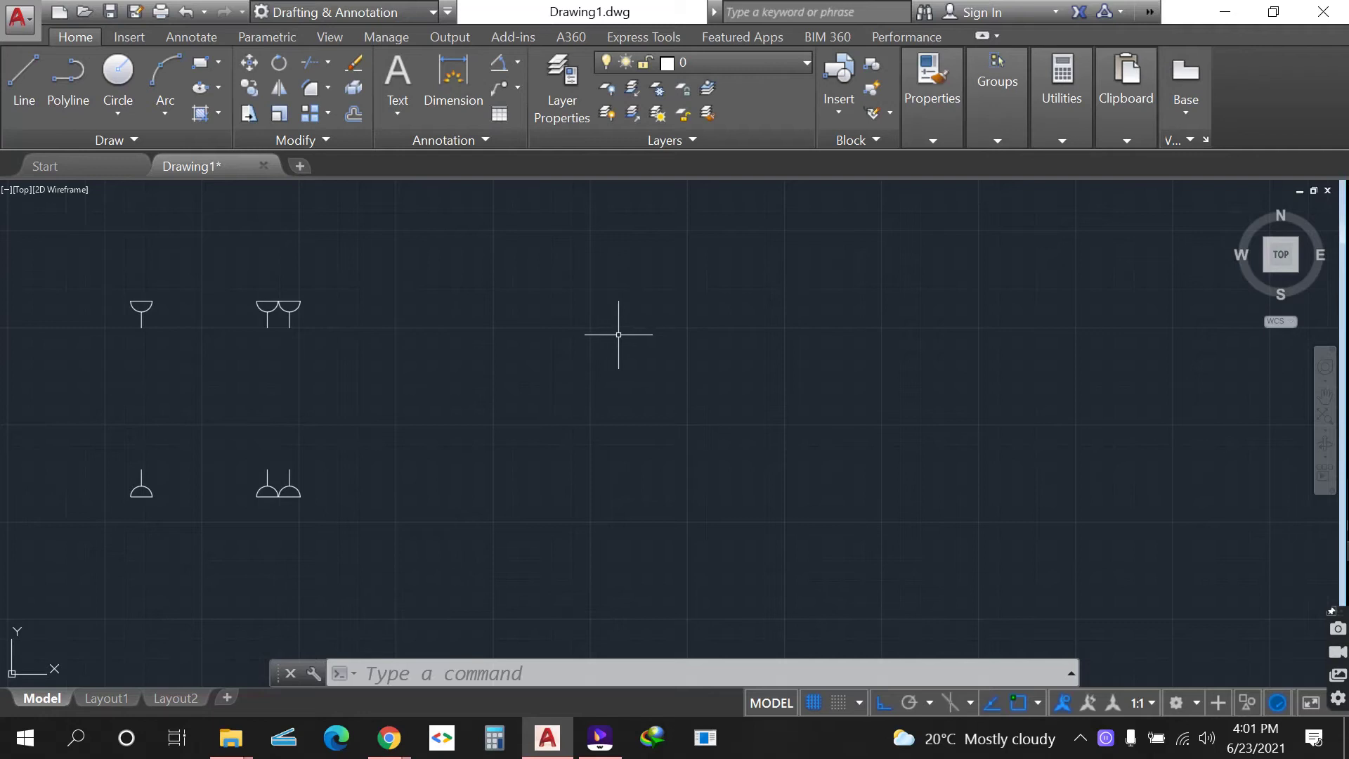
left_click(779, 58)
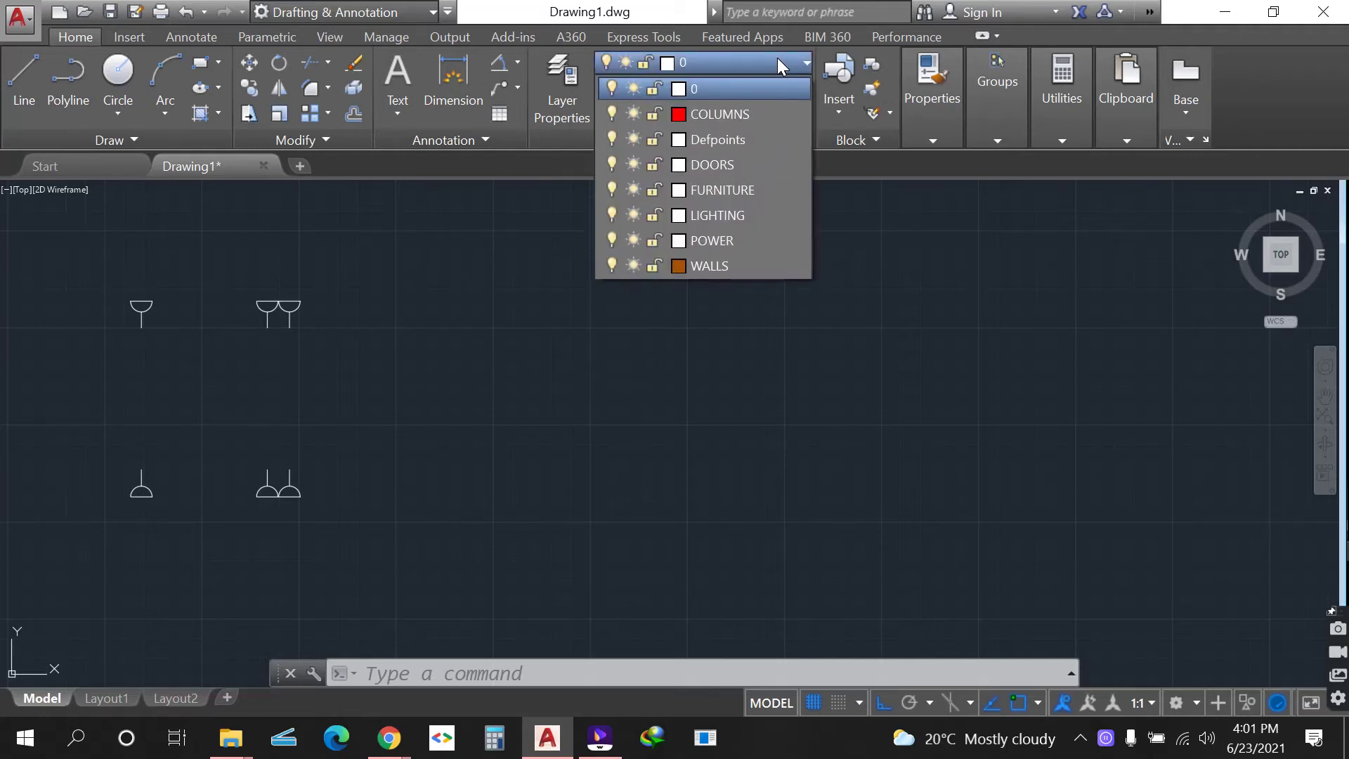
left_click(770, 265)
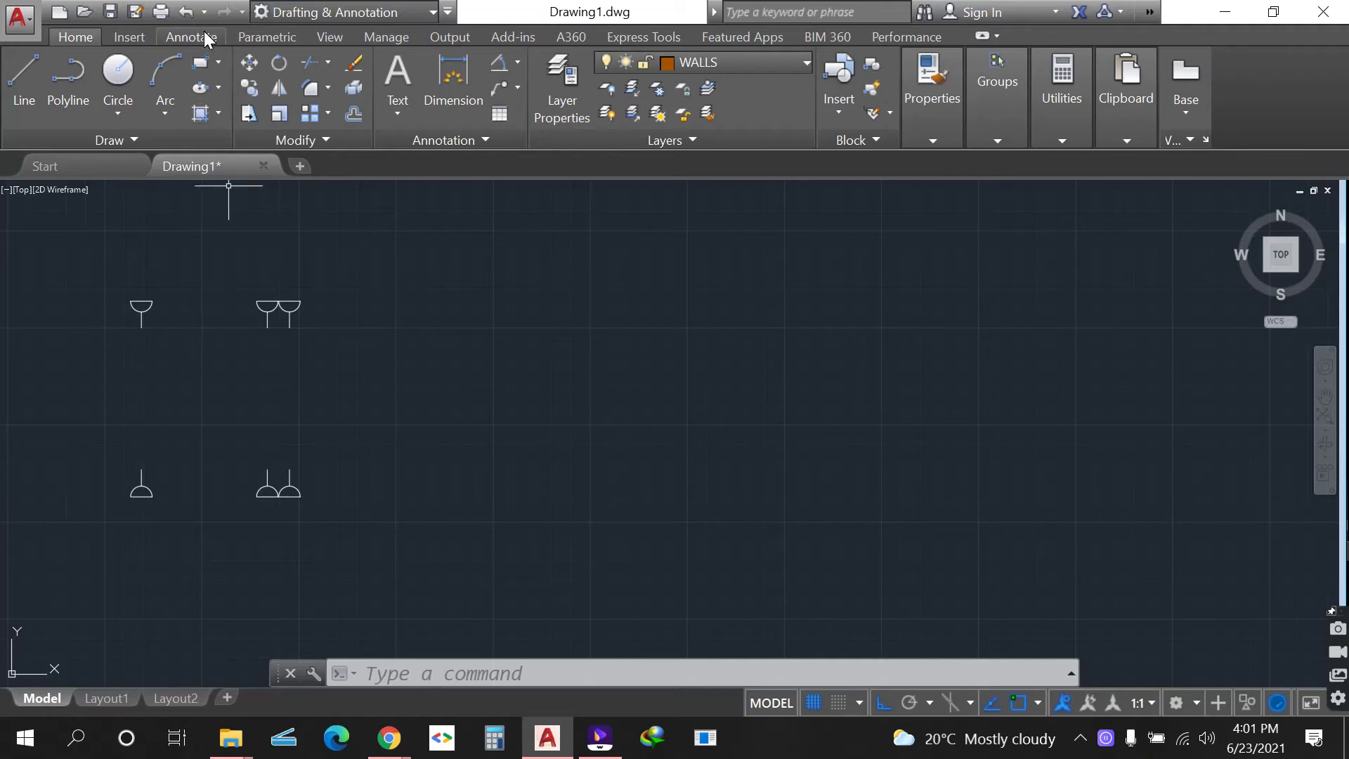
- Draw an outer and a slightly smaller inner rectangle beside the fixtures as wall outlines
left_click(202, 62)
left_click(464, 295)
scroll(422, 341, "down", 3)
scroll(535, 436, "up", 2)
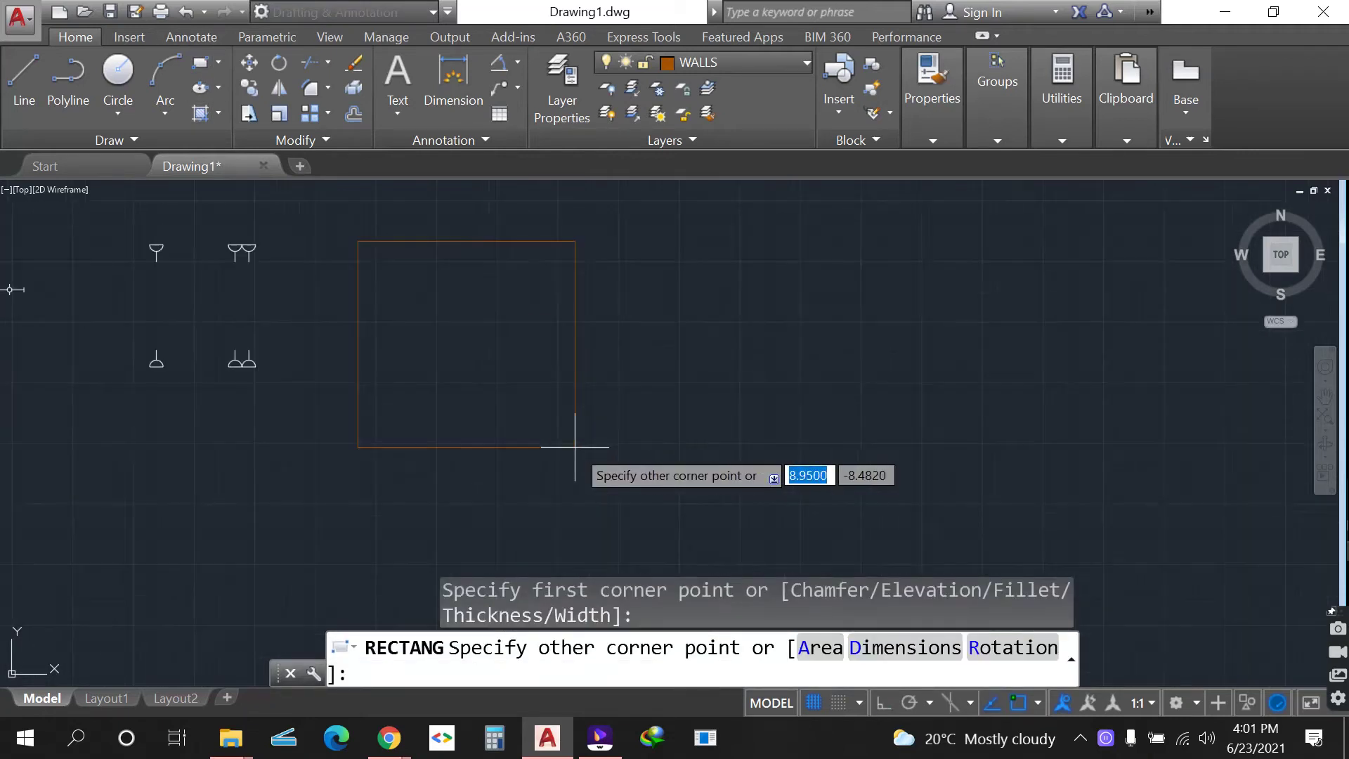
left_click(884, 521)
key("Return")
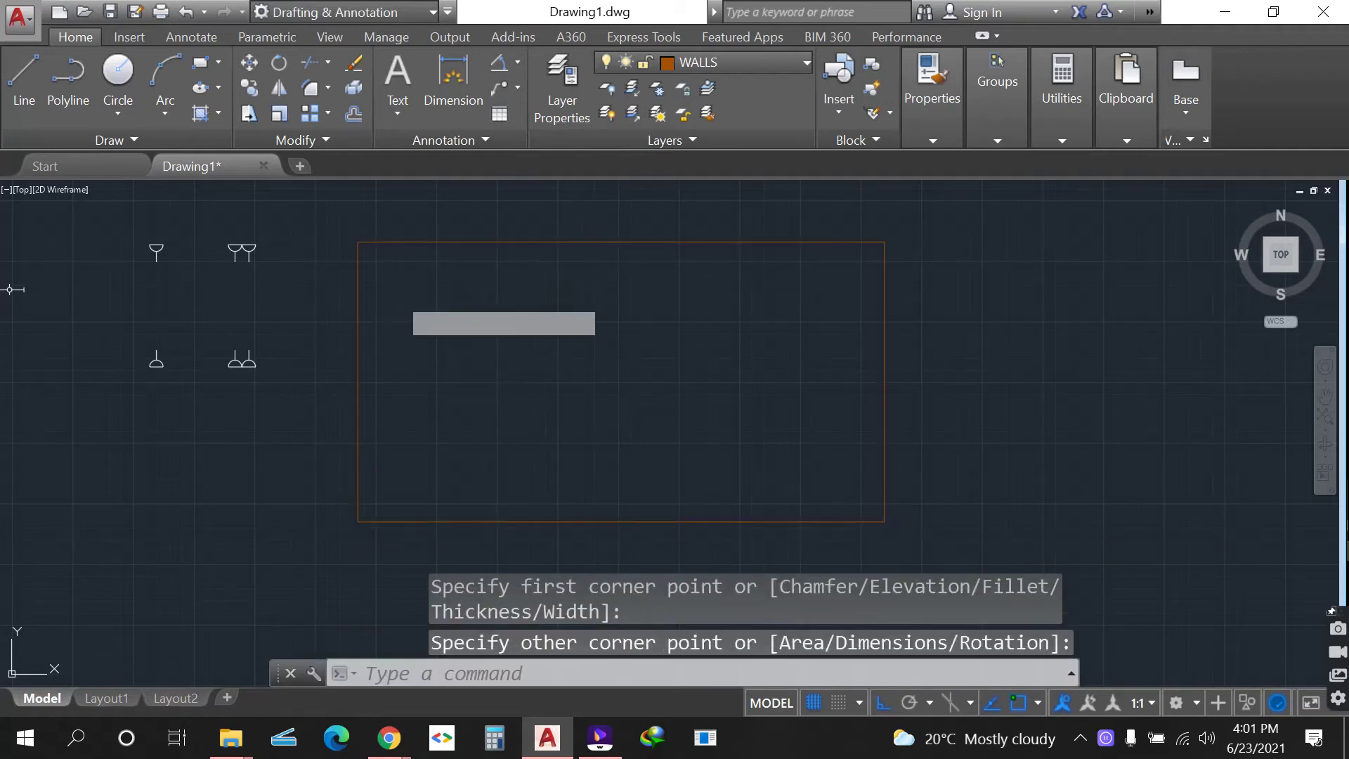
left_click(370, 253)
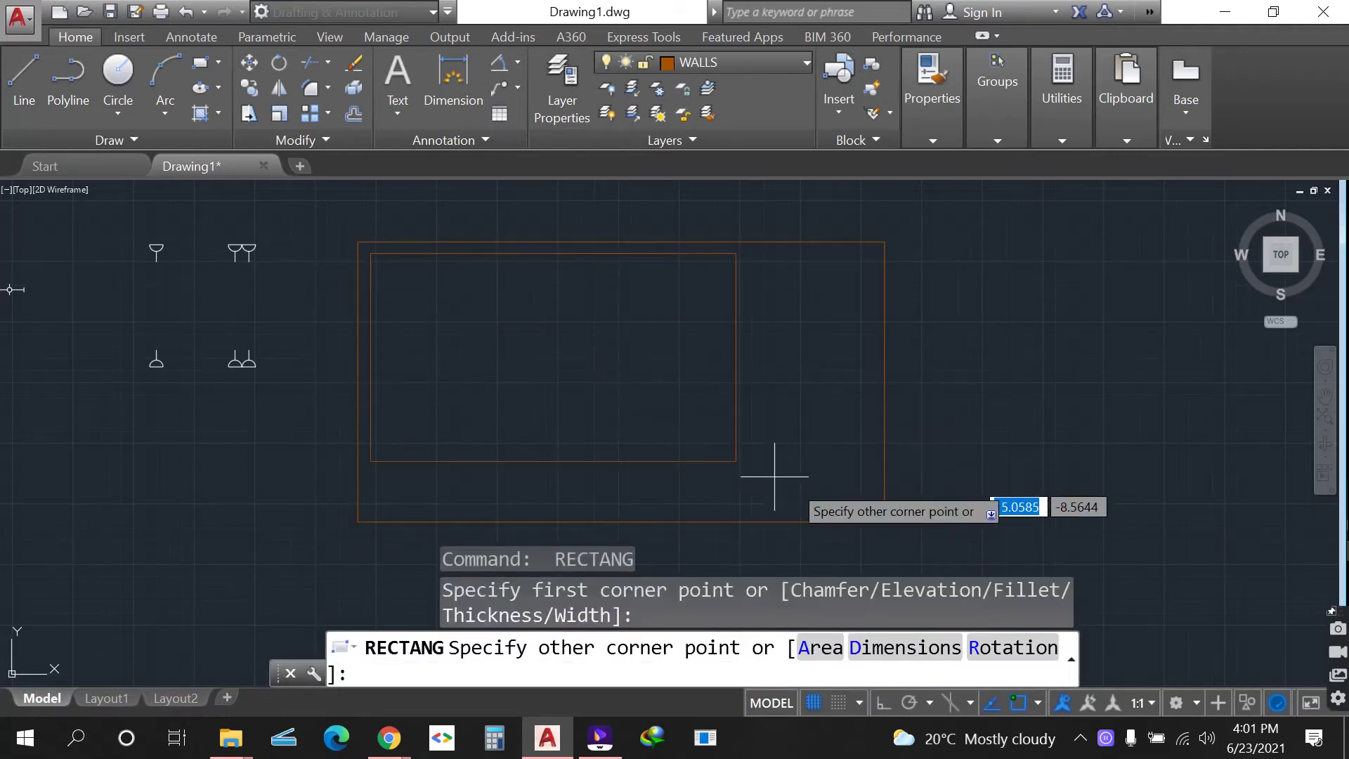
left_click(868, 511)
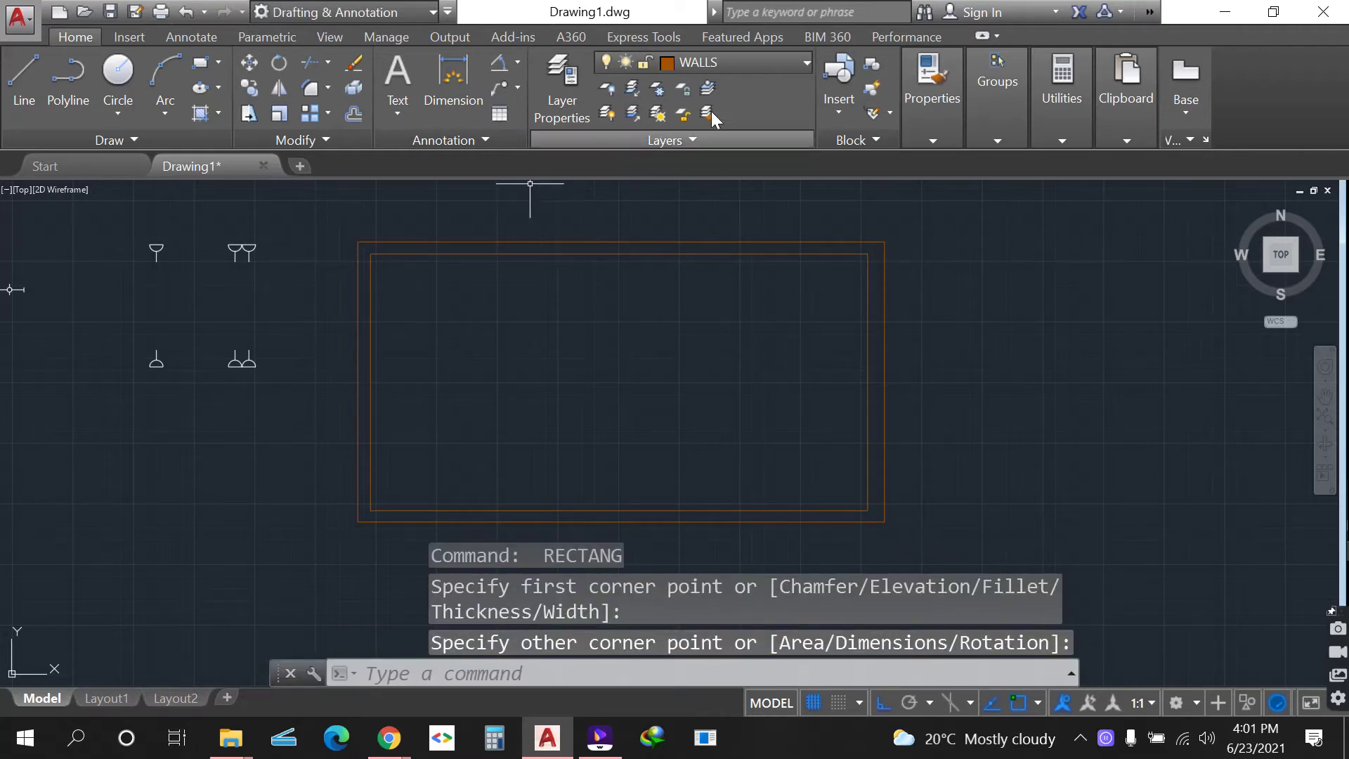
left_click(773, 62)
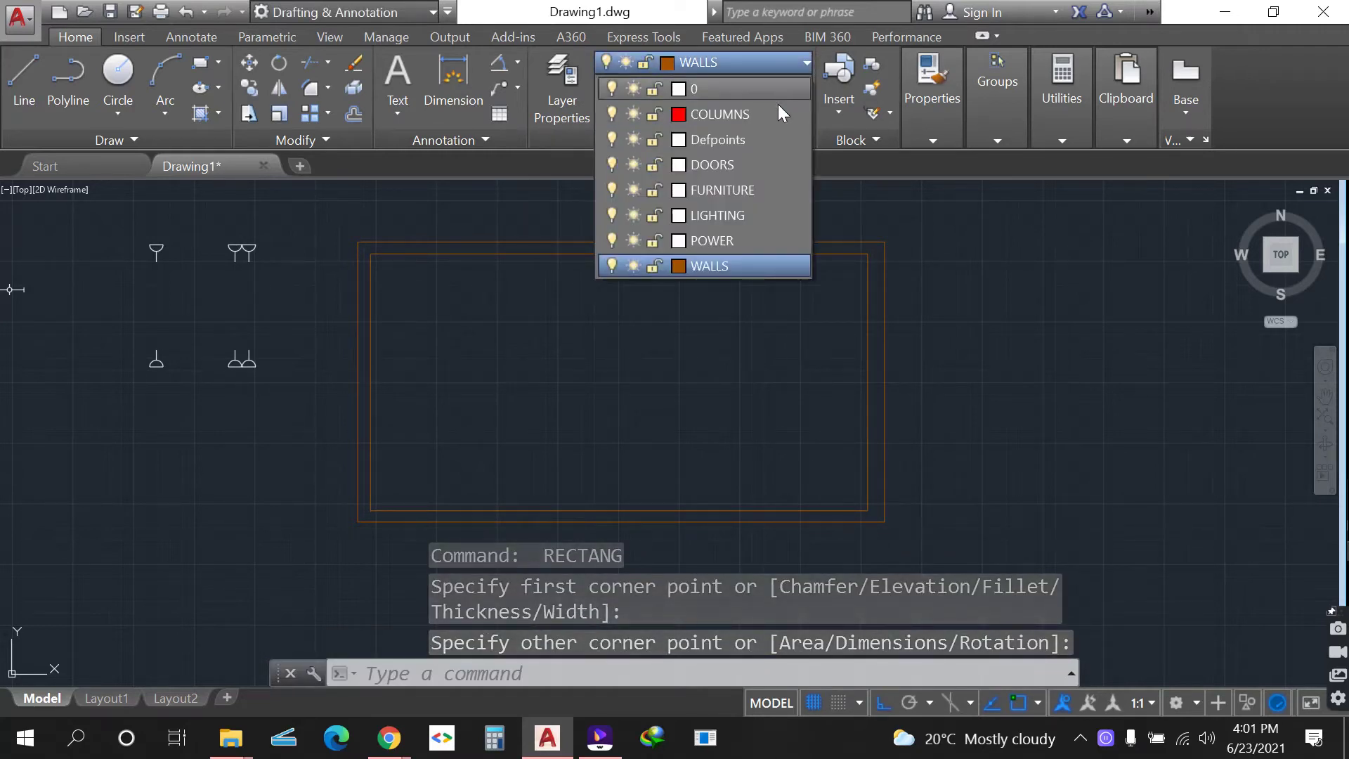
- Make COLUMNS current and draw column squares at the top-left and top-right wall corners
left_click(770, 114)
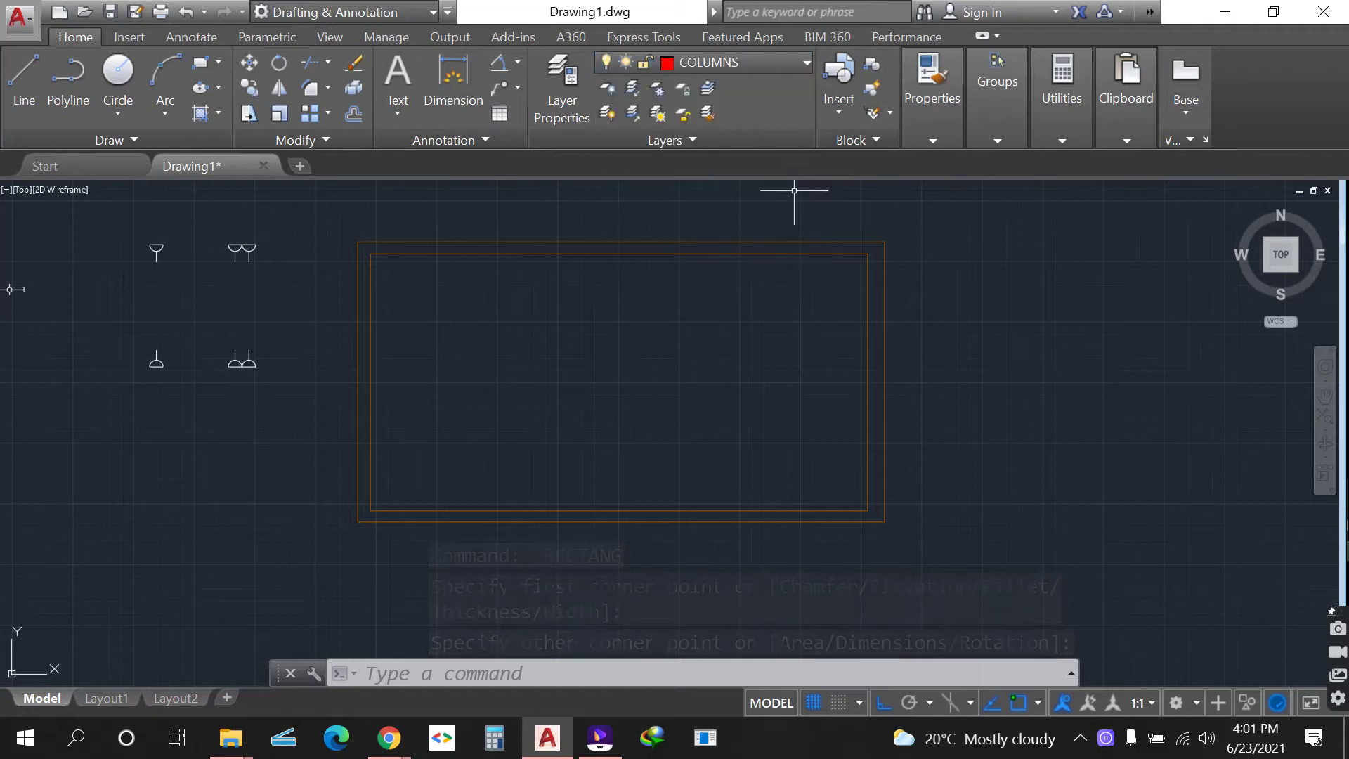
scroll(381, 214, "up", 3)
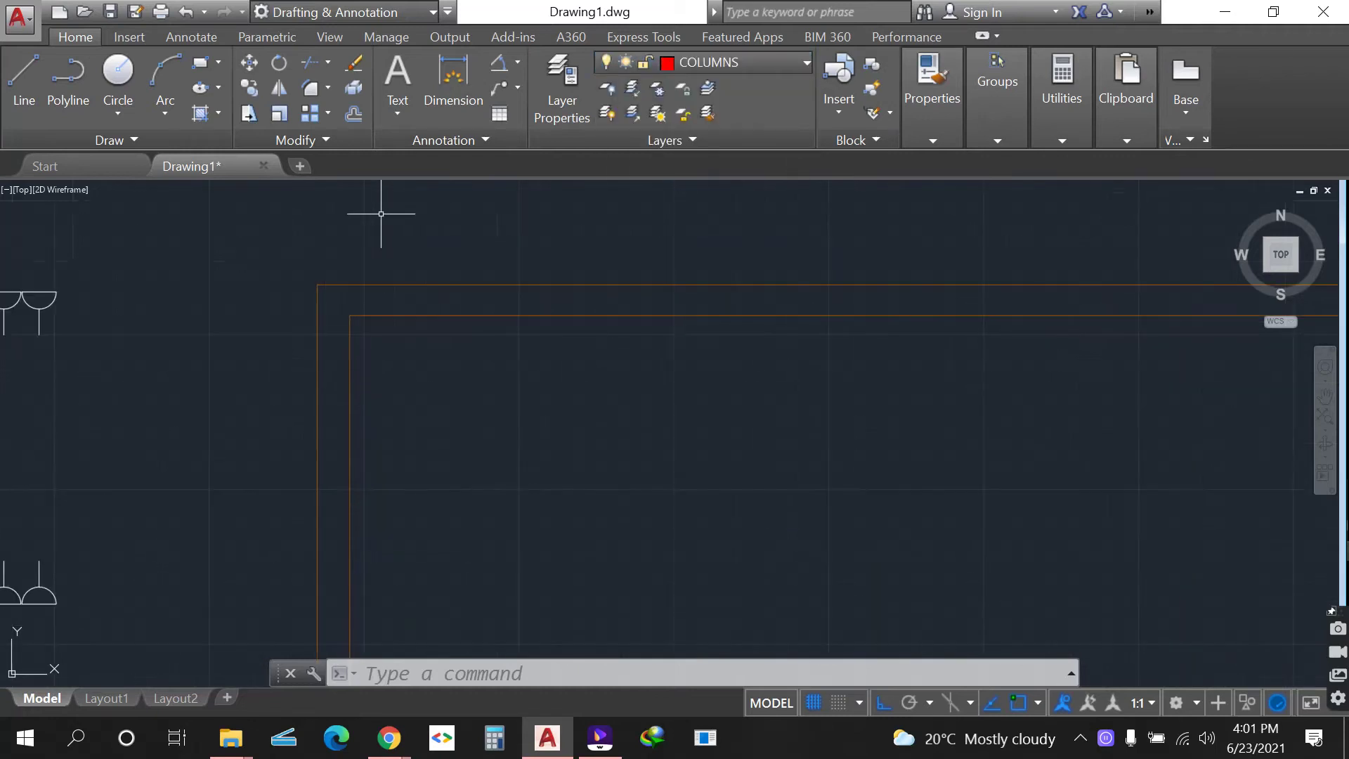
left_click(218, 60)
left_click(211, 95)
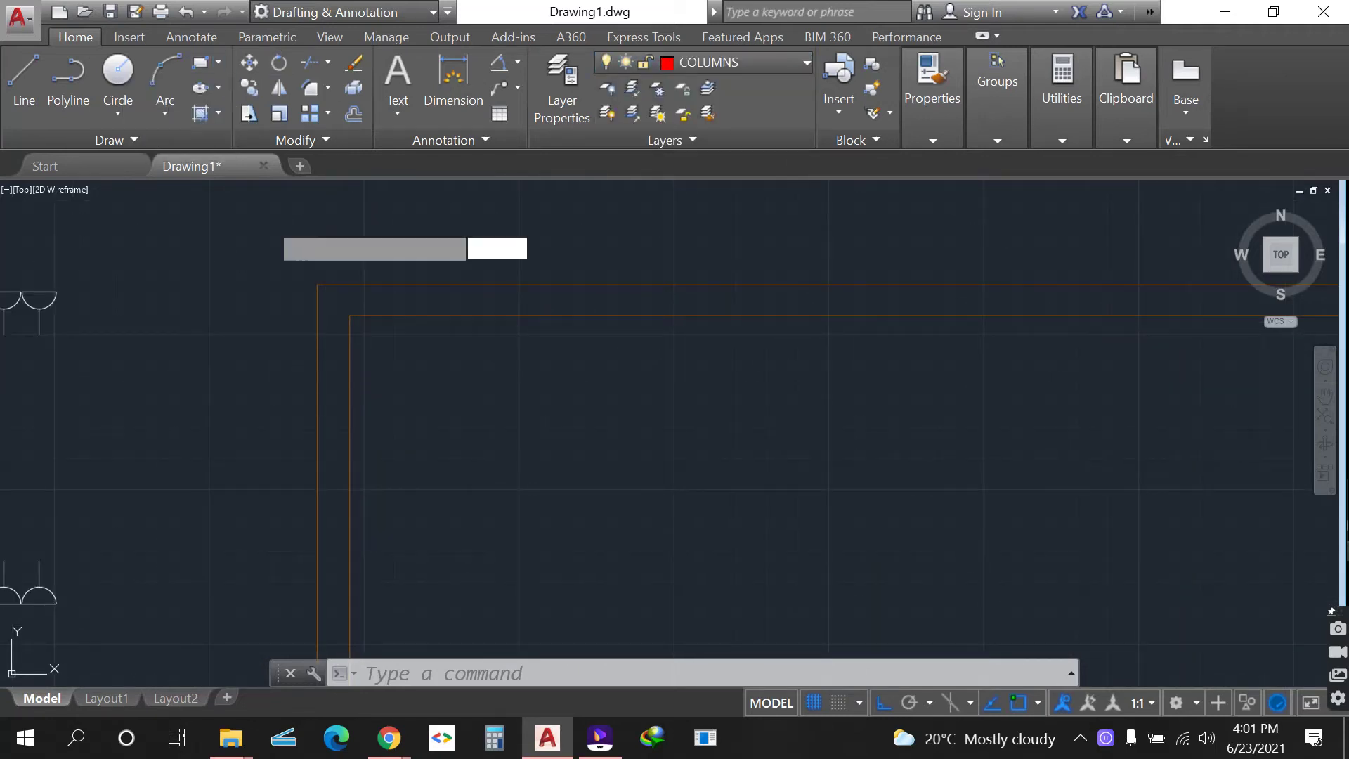
left_click(349, 316)
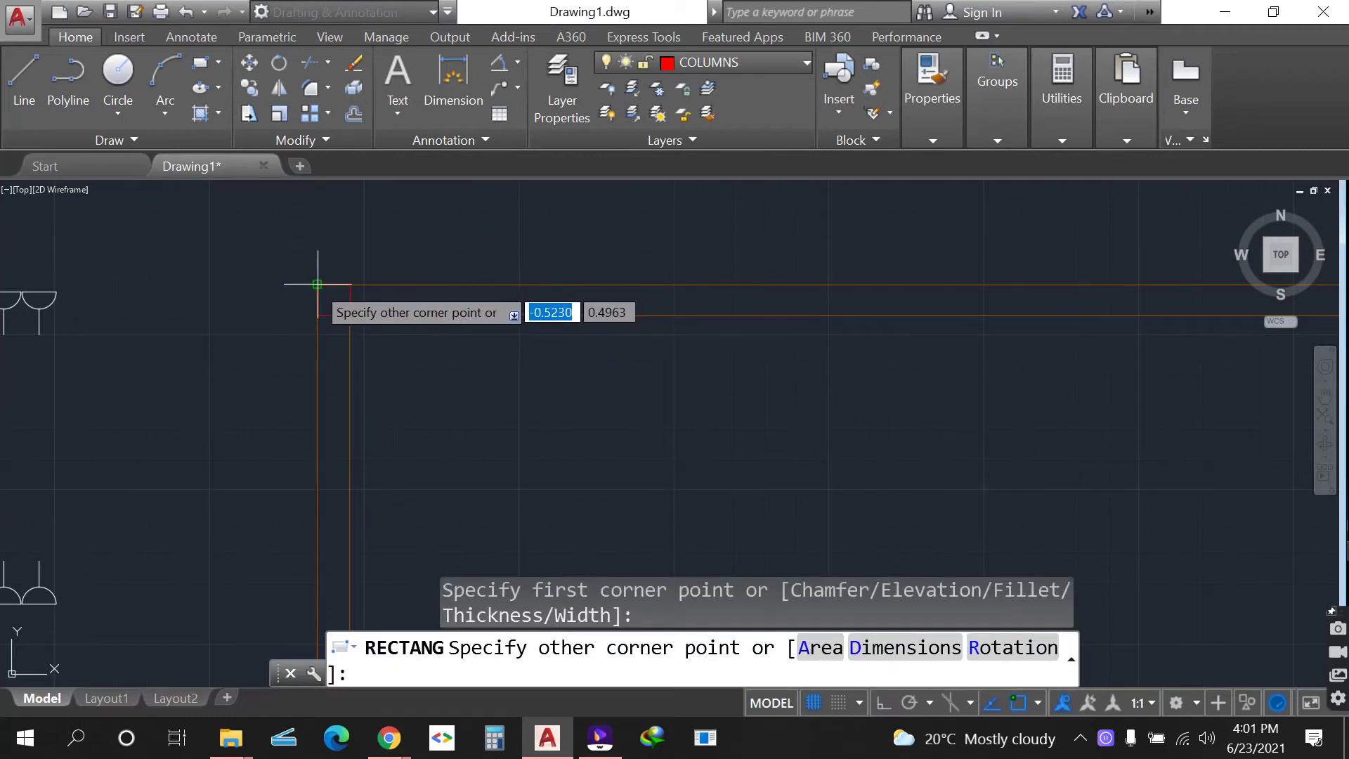
left_click(317, 284)
scroll(341, 292, "down", 2)
scroll(1166, 310, "up", 2)
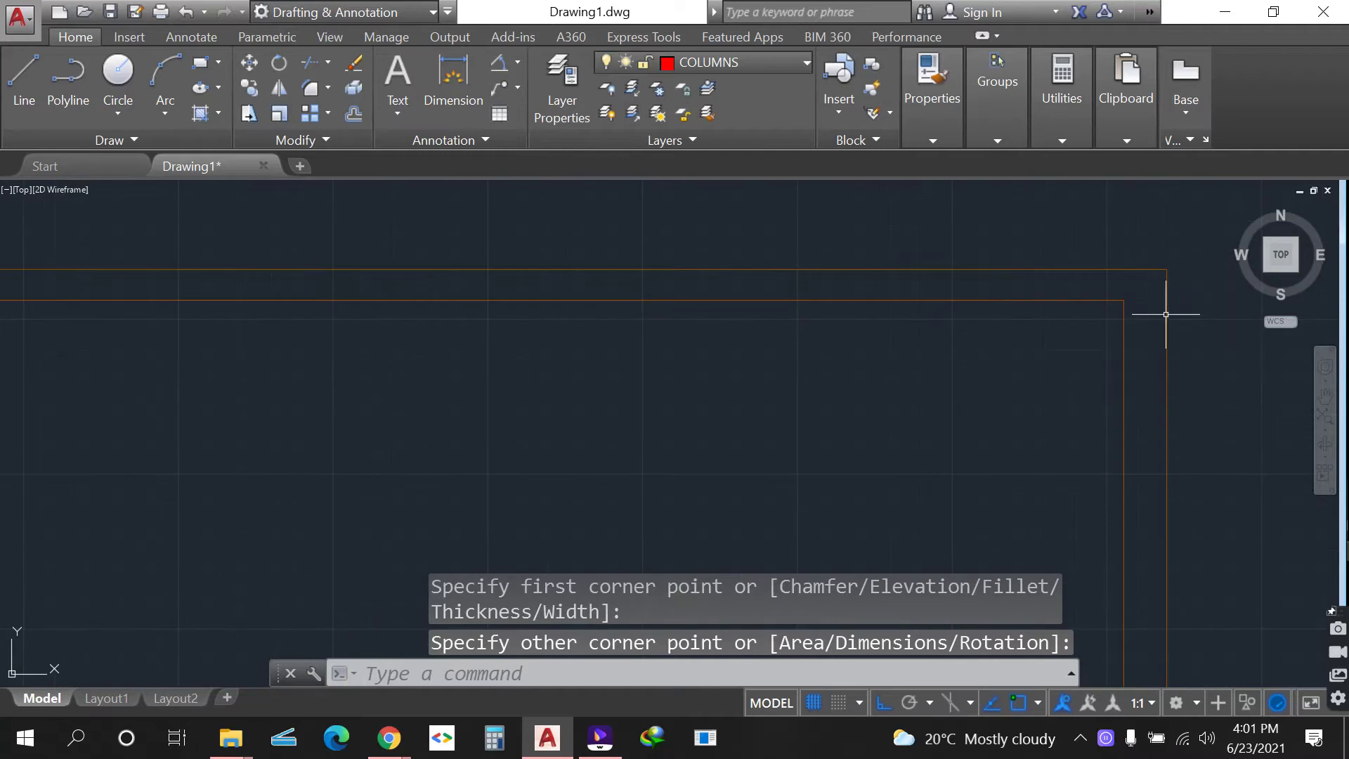
key("Return")
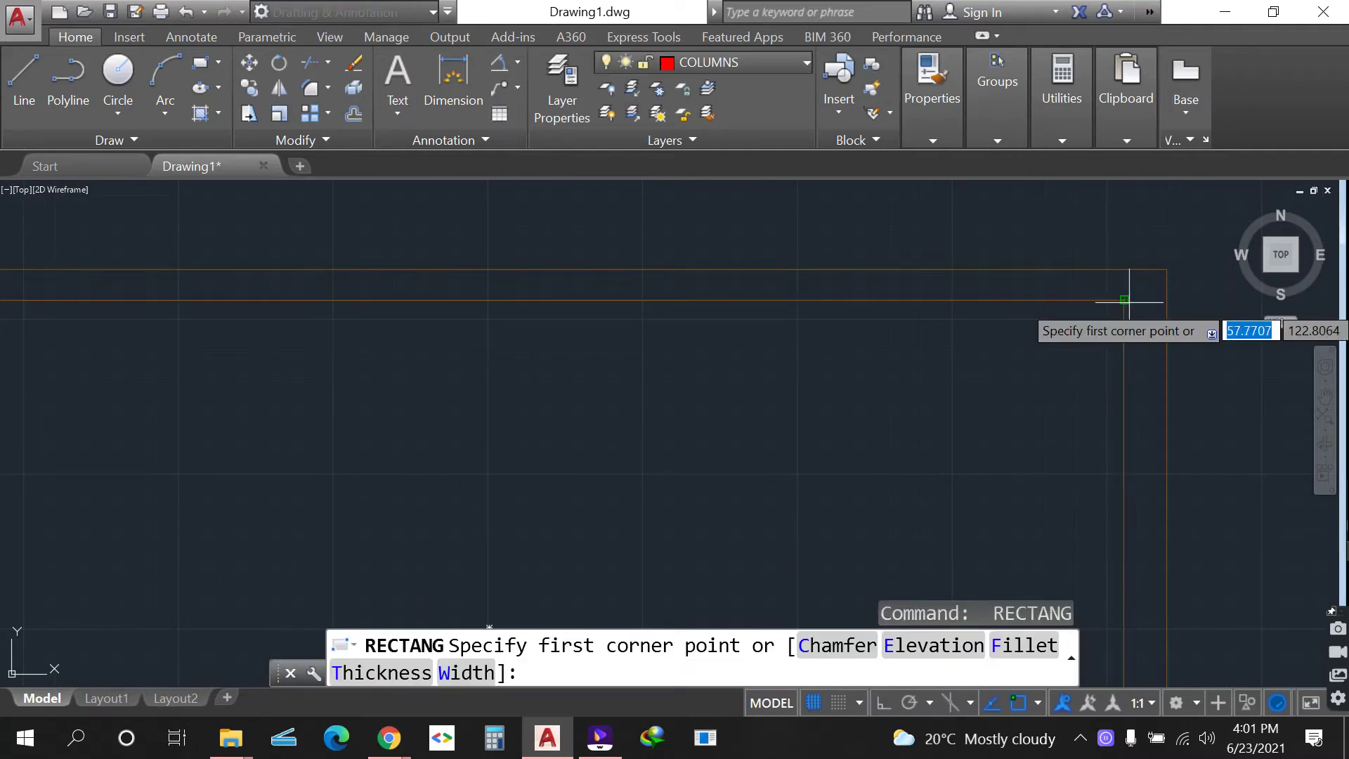
left_click(1125, 300)
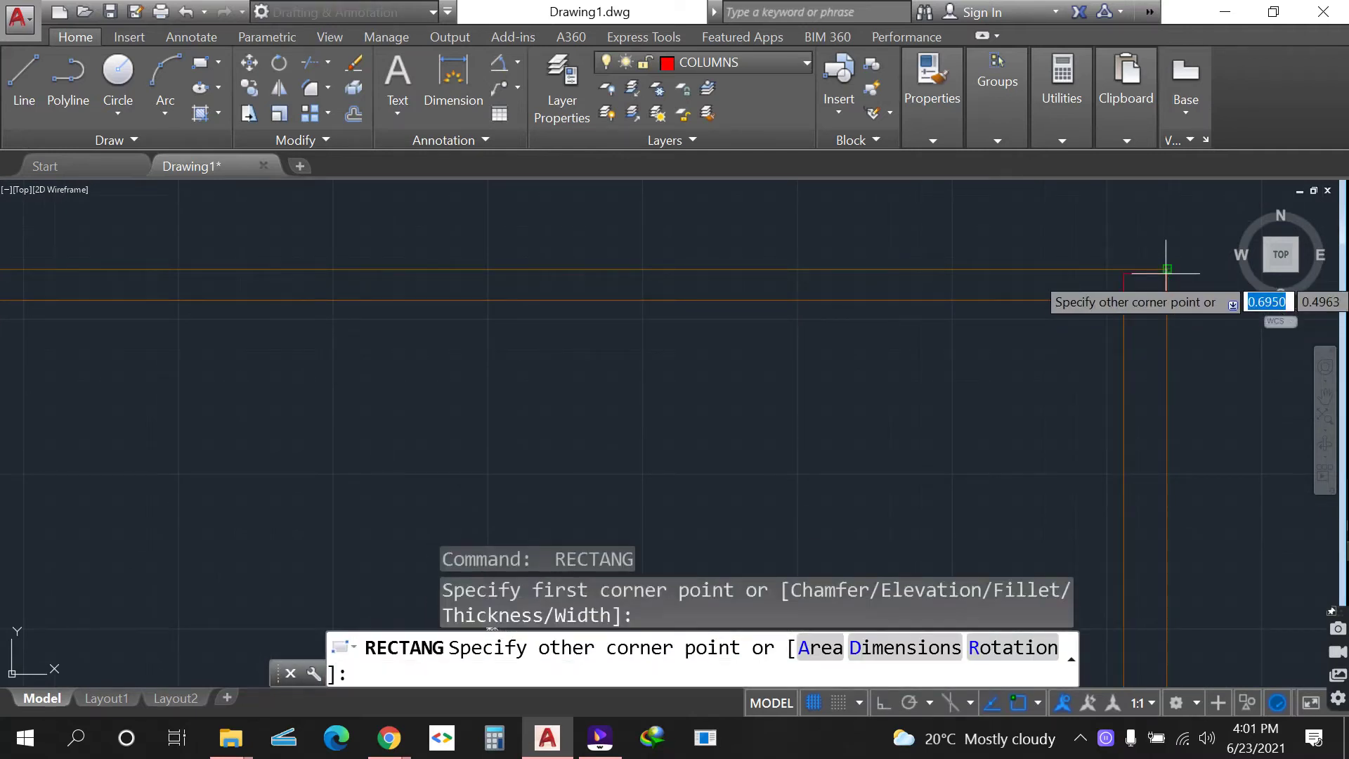
left_click(1168, 269)
scroll(1019, 253, "down", 3)
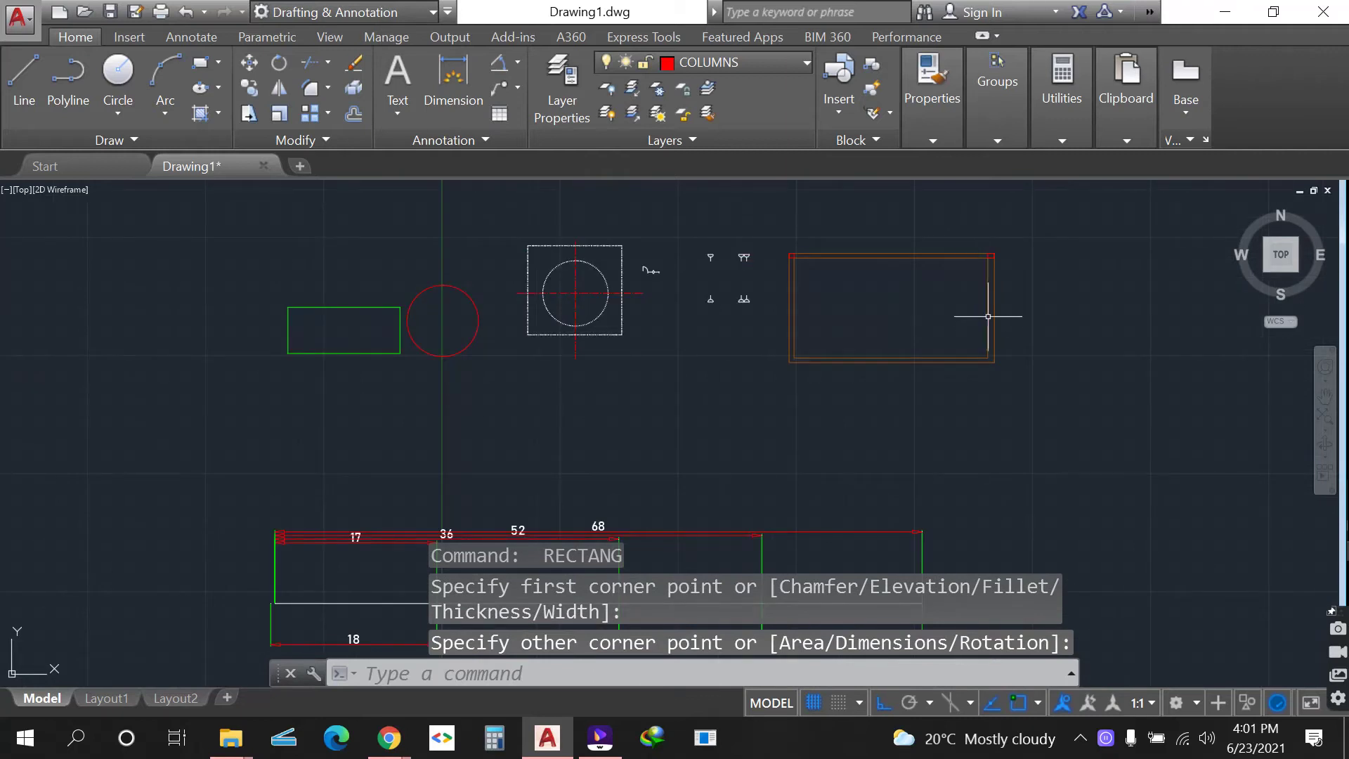
scroll(988, 316, "up", 4)
- Draw column squares at the lower-right and lower-left wall corners
key("Return")
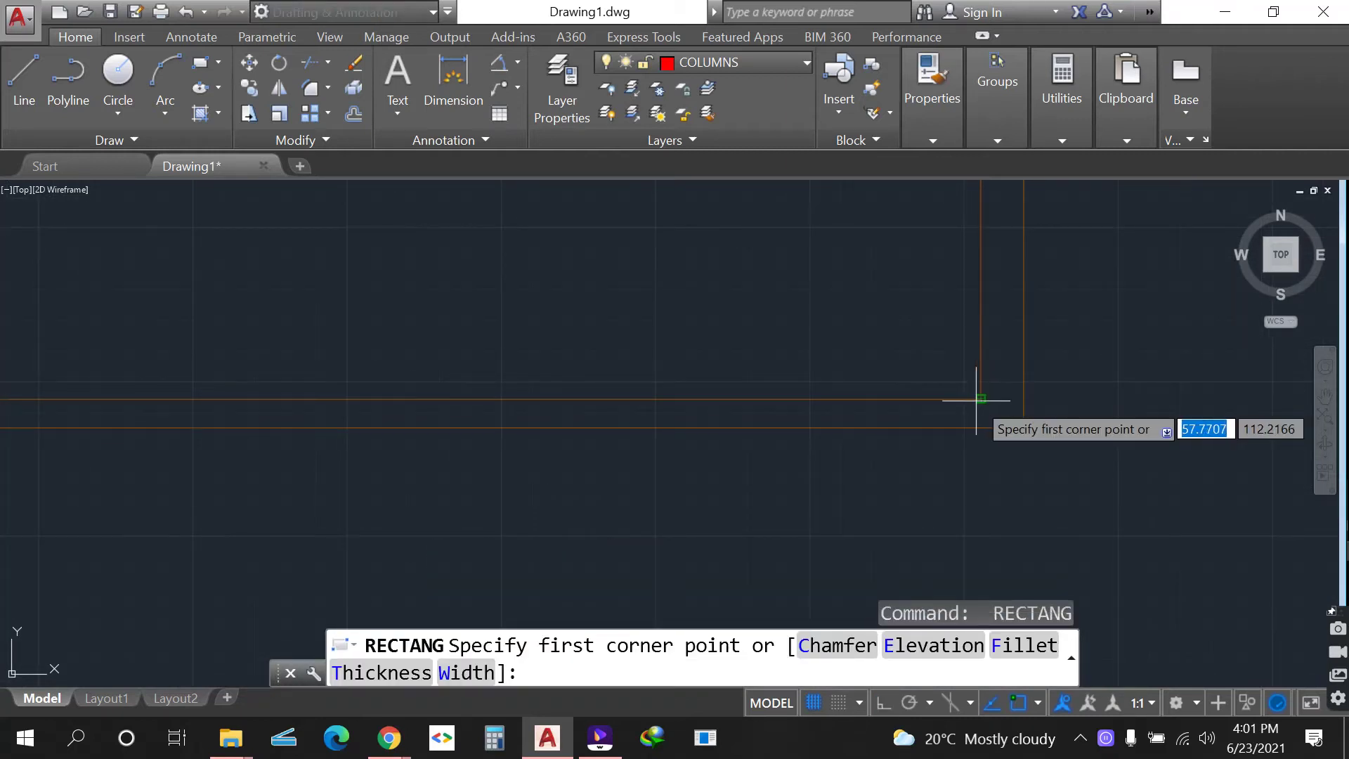
left_click(981, 399)
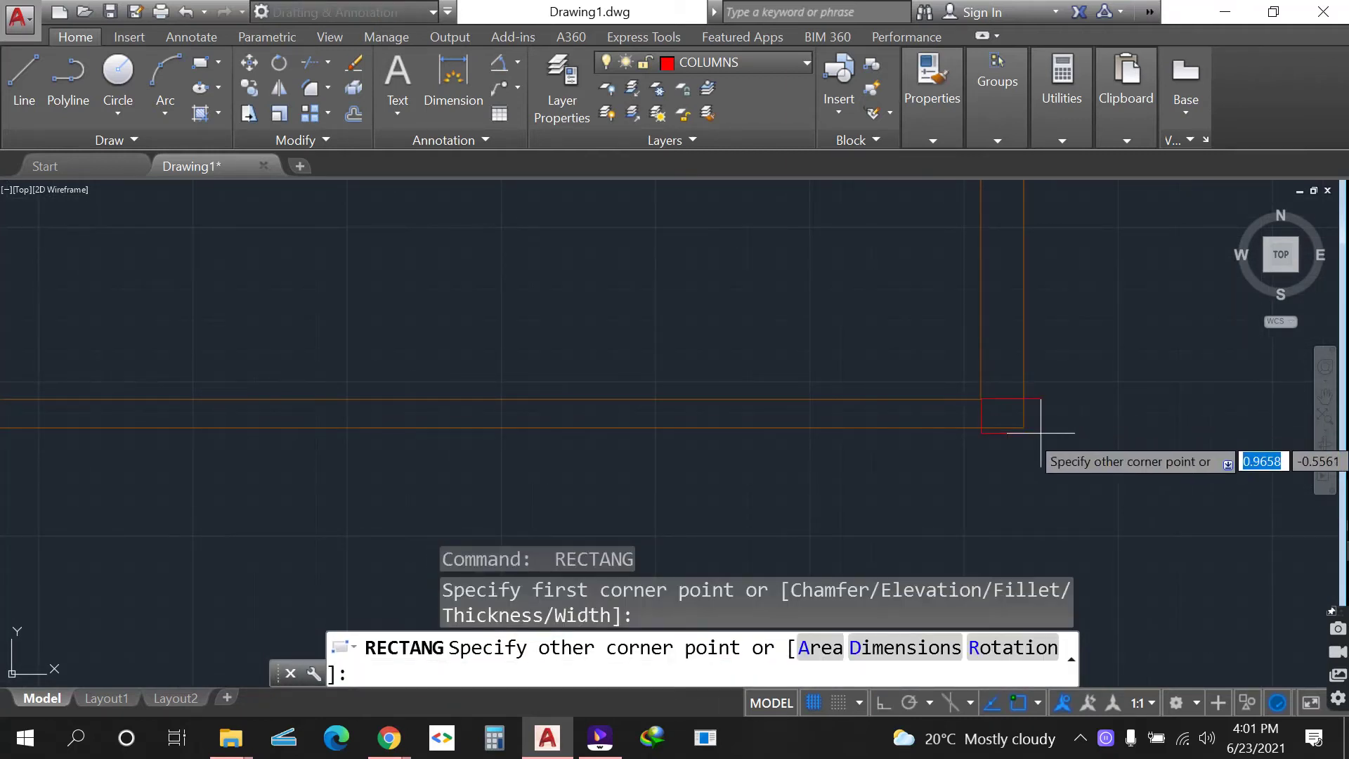
left_click(1026, 429)
scroll(1037, 450, "down", 2)
scroll(179, 418, "up", 4)
key("Return")
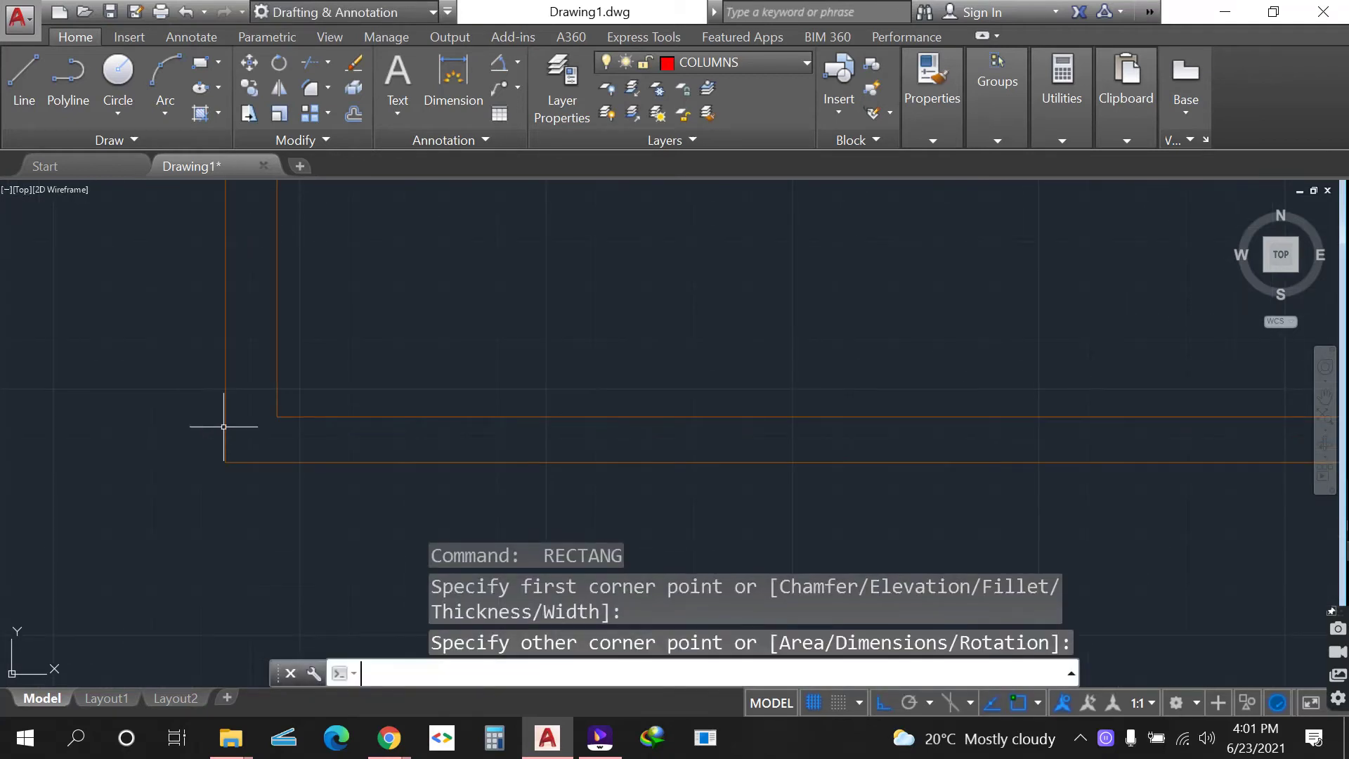
left_click(276, 417)
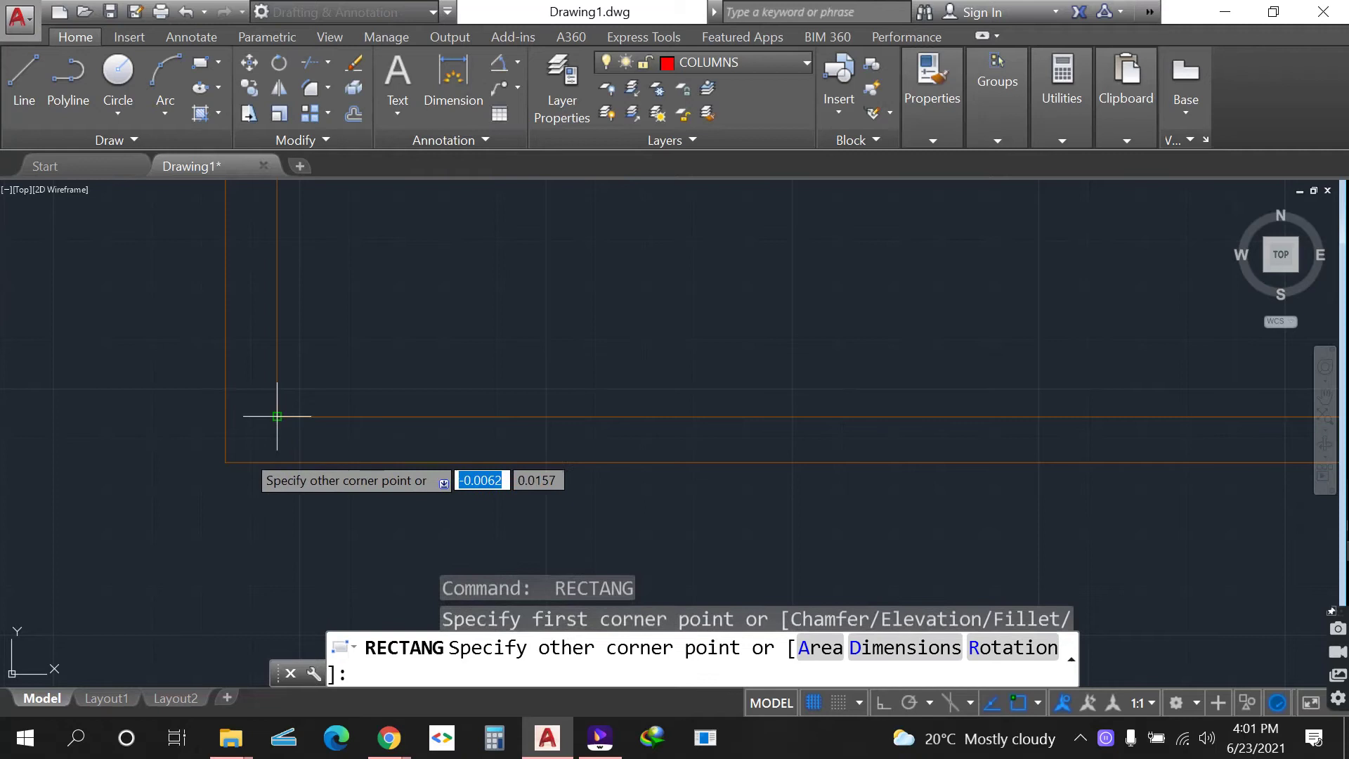
left_click(225, 462)
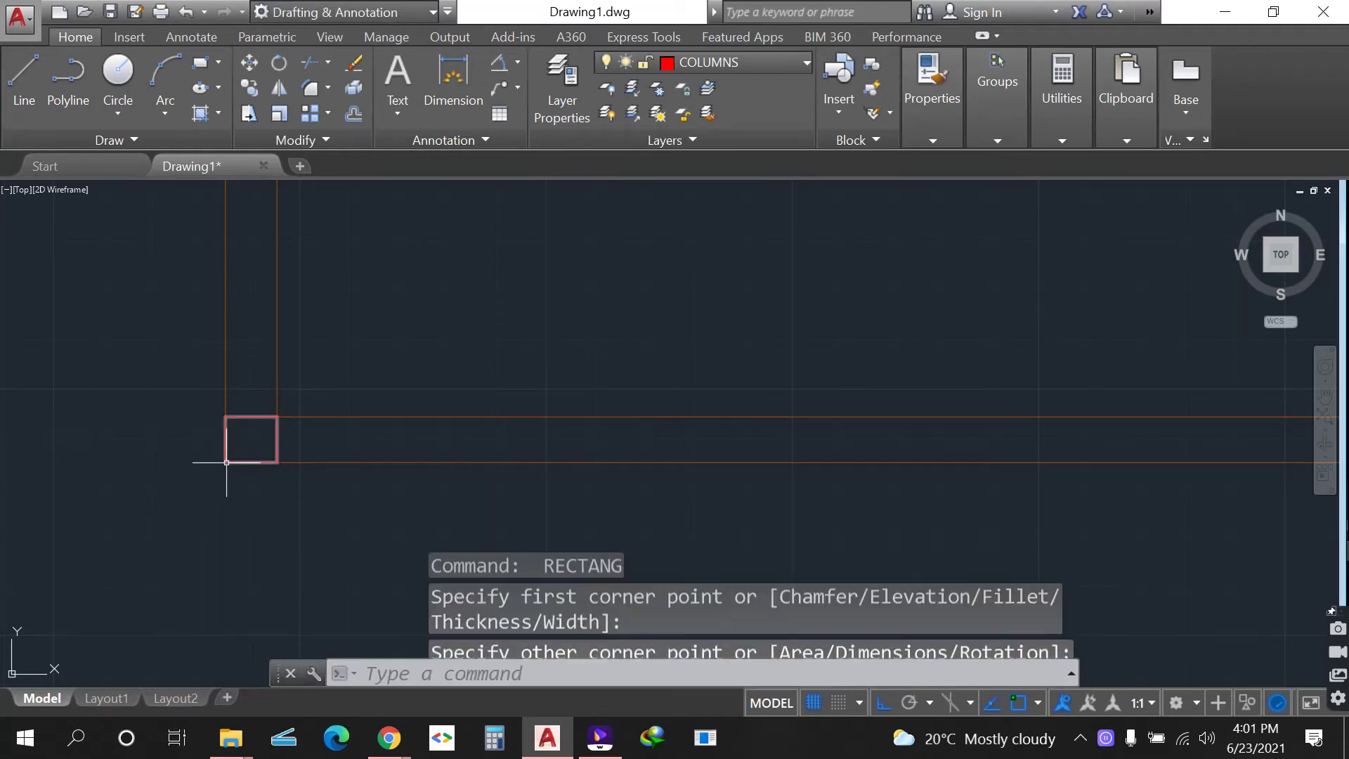
- Fill the lower corner column squares with red AR-CONC concrete hatch at scale 100
left_click(200, 114)
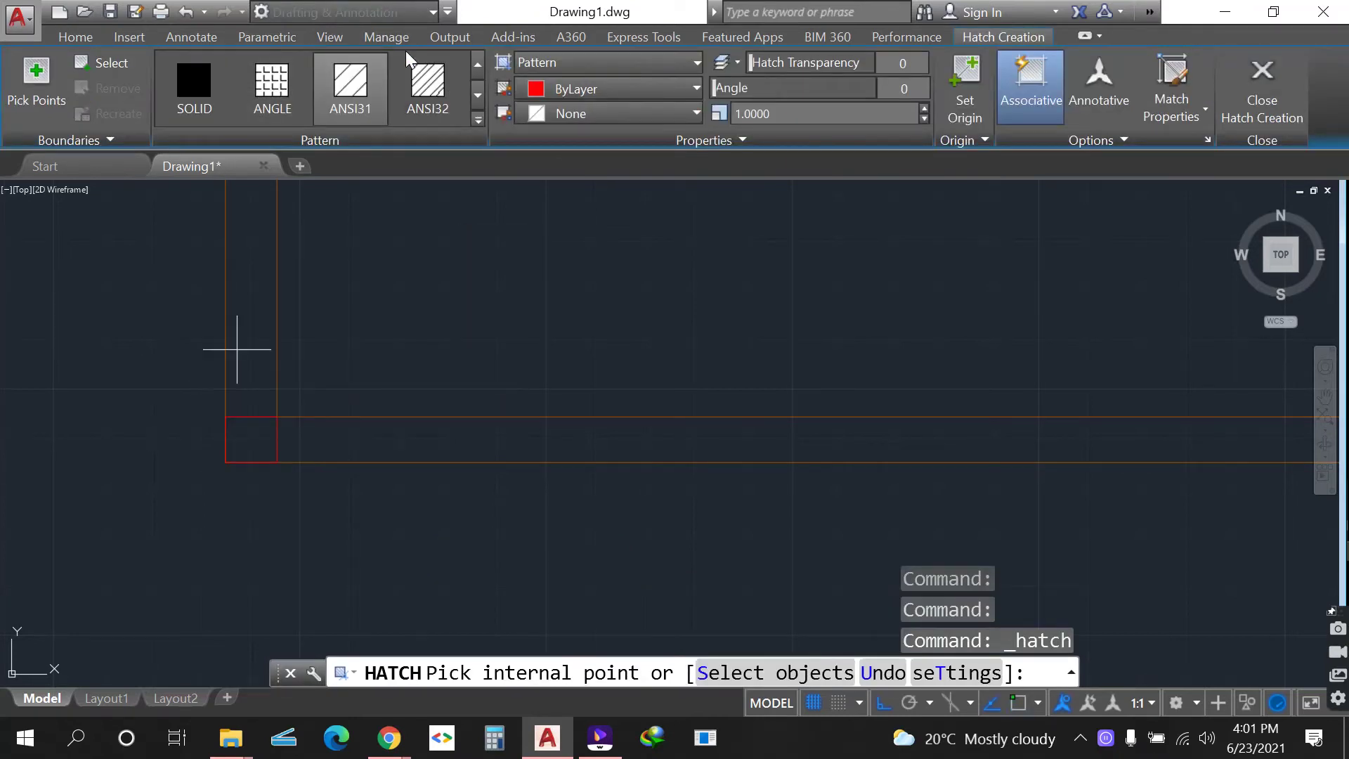
left_click(478, 118)
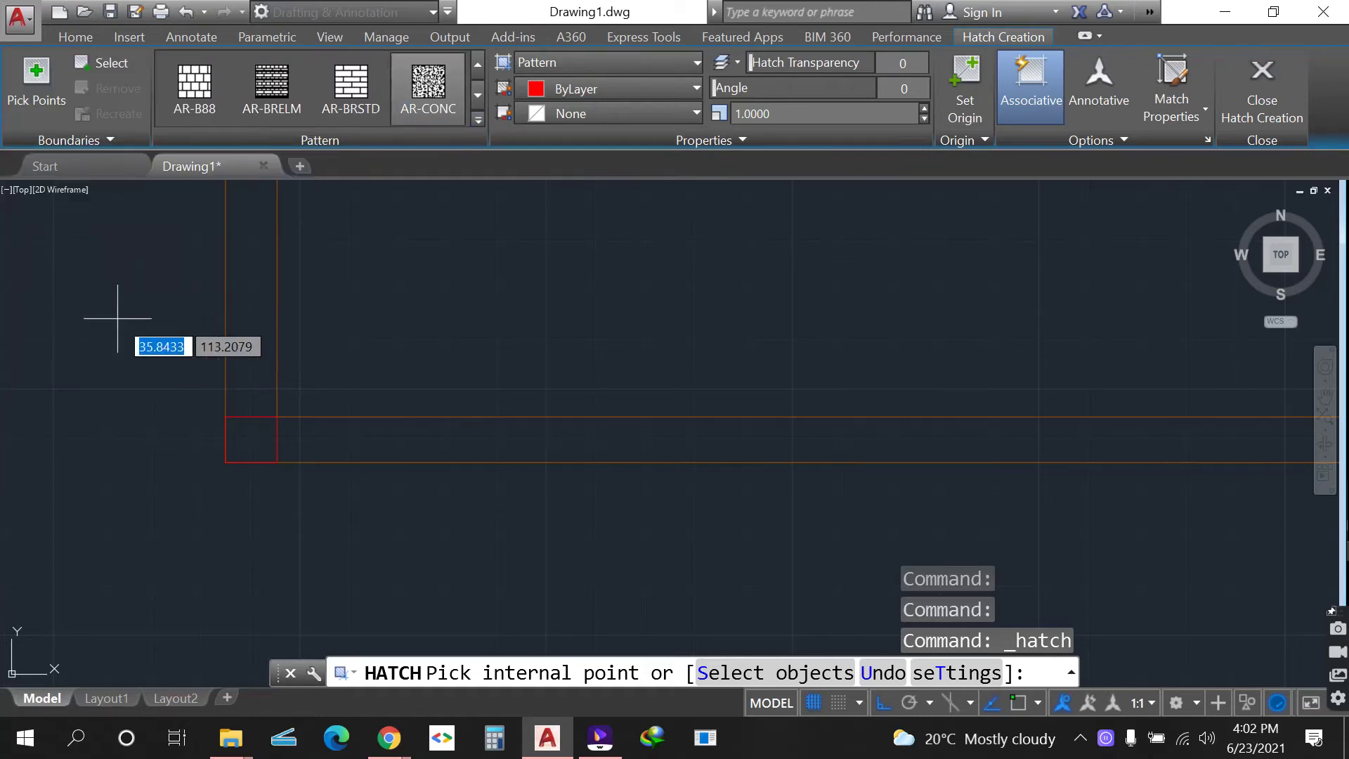
left_click(259, 448)
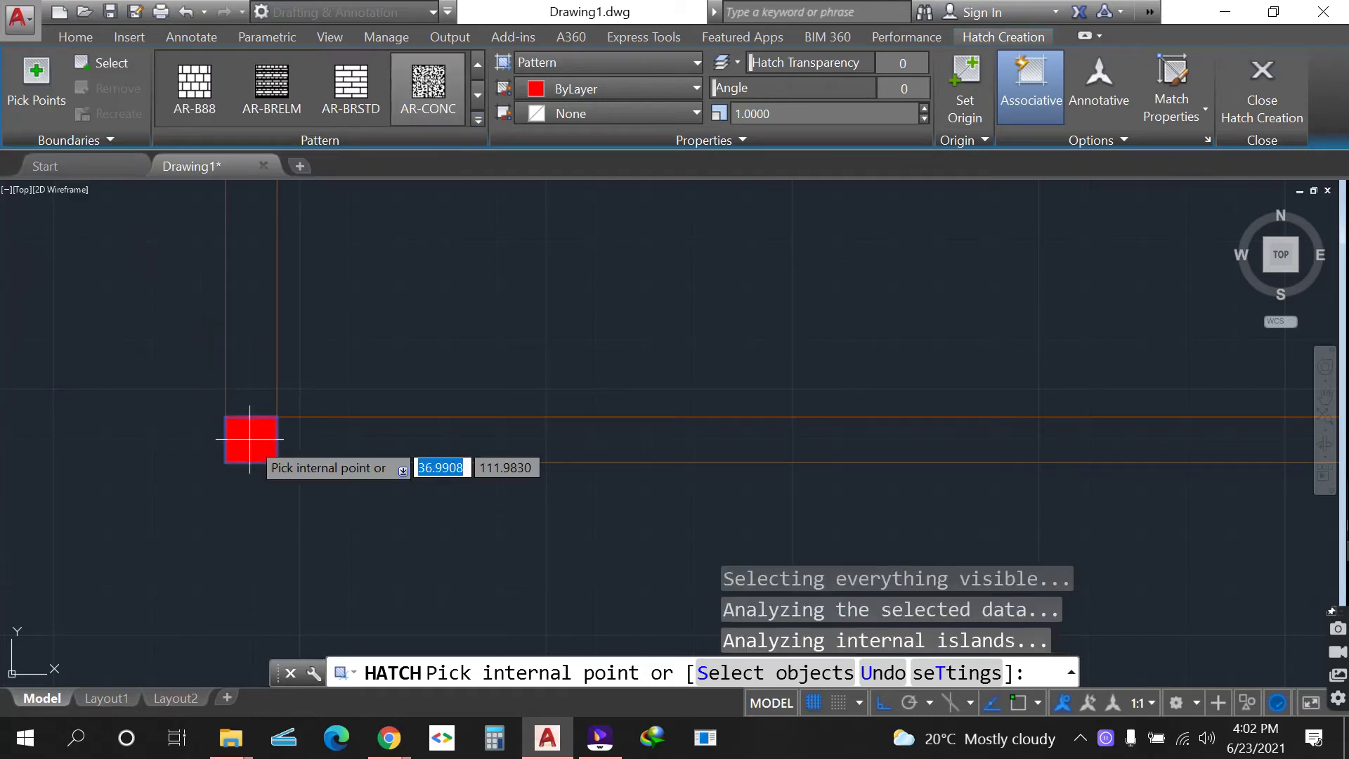
scroll(290, 551, "down", 6)
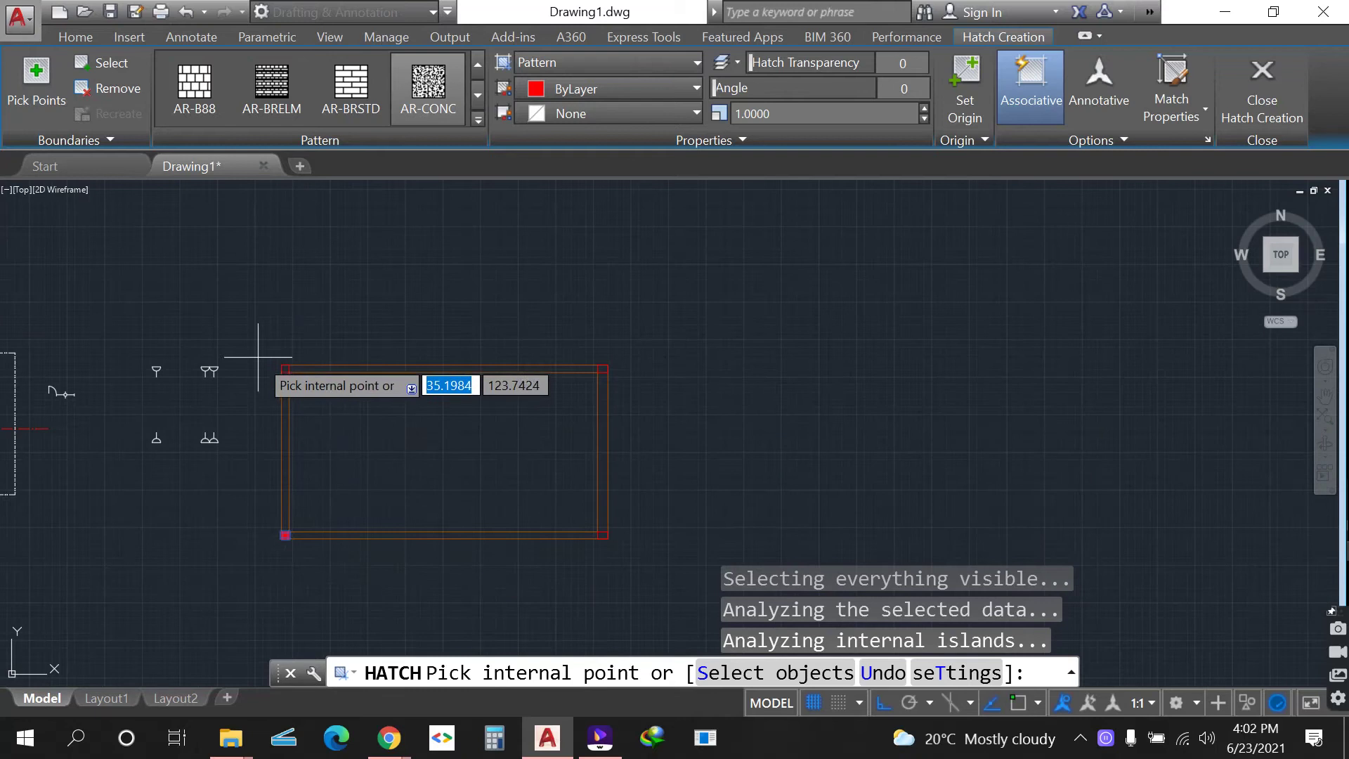
scroll(274, 372, "up", 10)
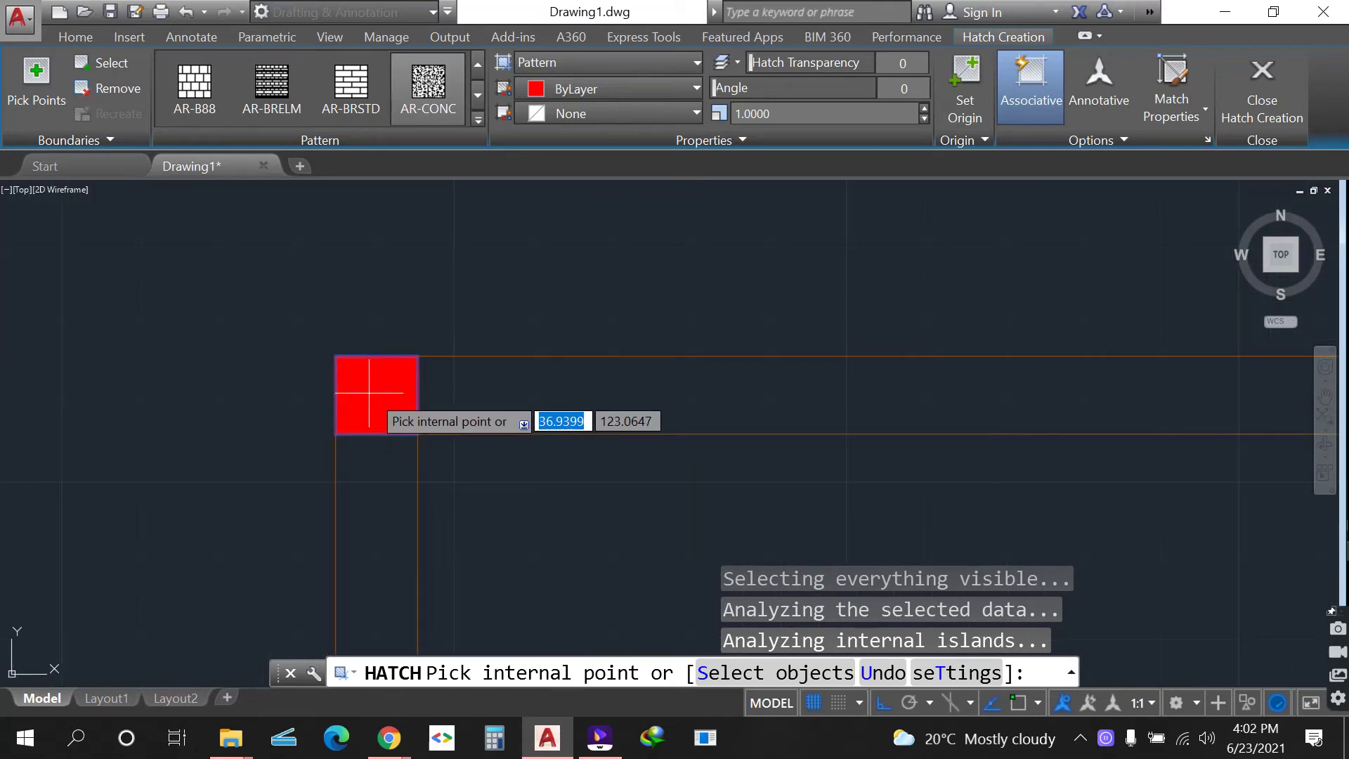
scroll(232, 361, "down", 8)
scroll(1030, 362, "up", 4)
scroll(728, 260, "down", 4)
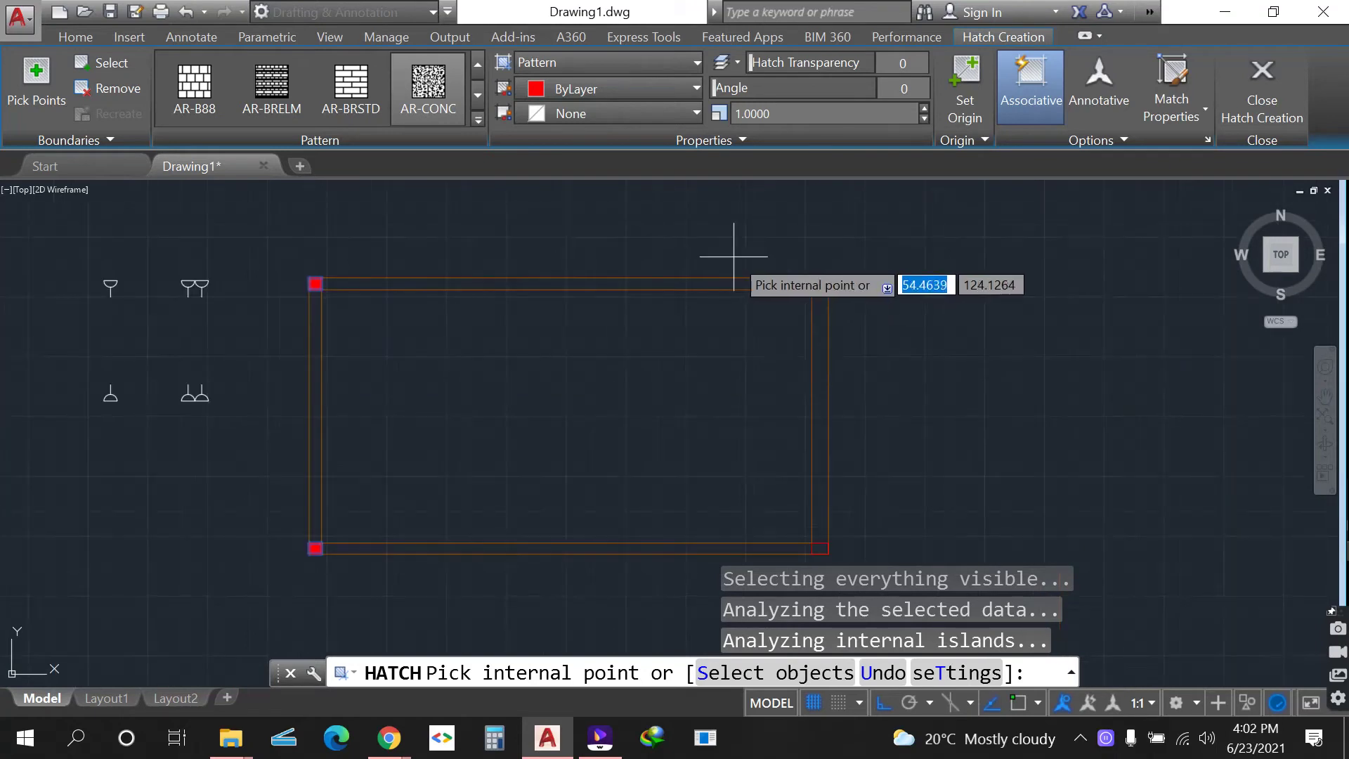
scroll(821, 532, "up", 2)
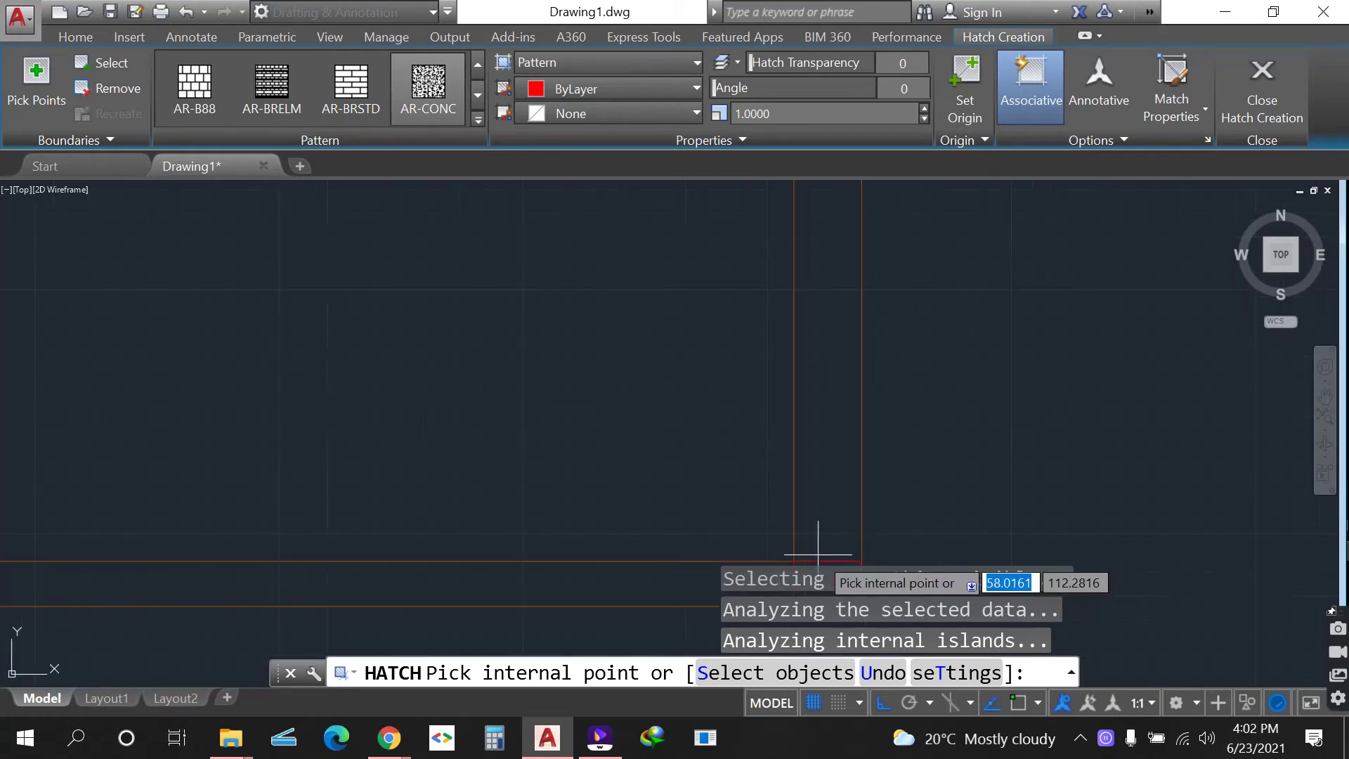
scroll(766, 352, "up", 3)
scroll(757, 385, "up", 4)
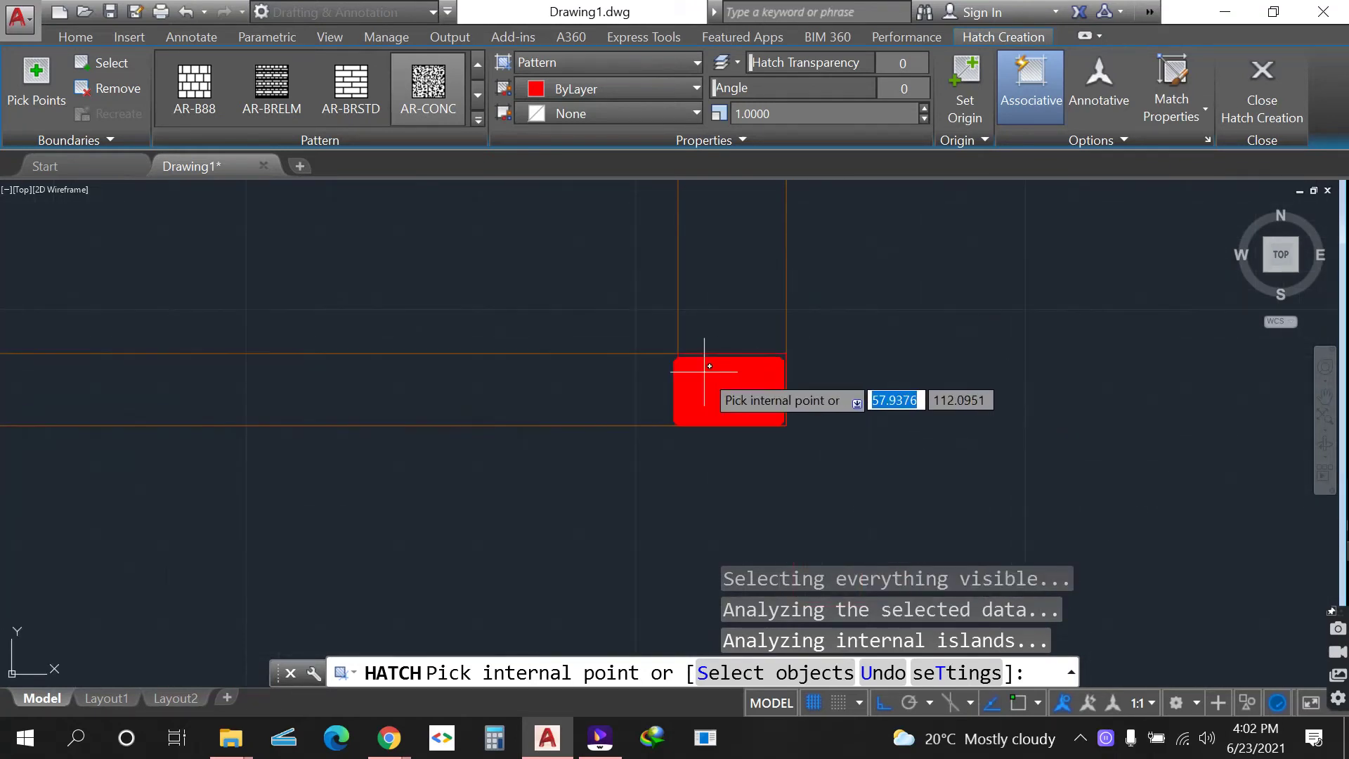
left_click(732, 382)
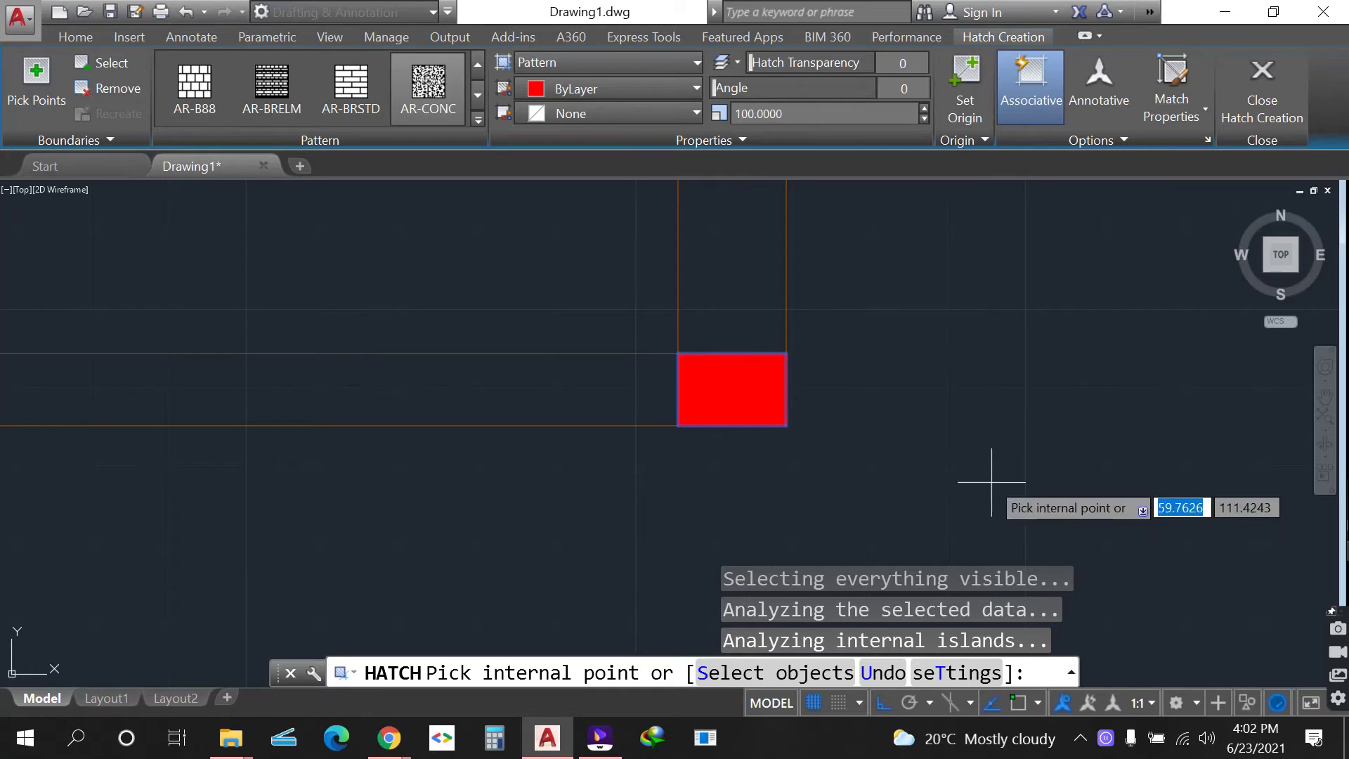
key("Return")
- Make WALLS the current layer again
scroll(895, 423, "down", 6)
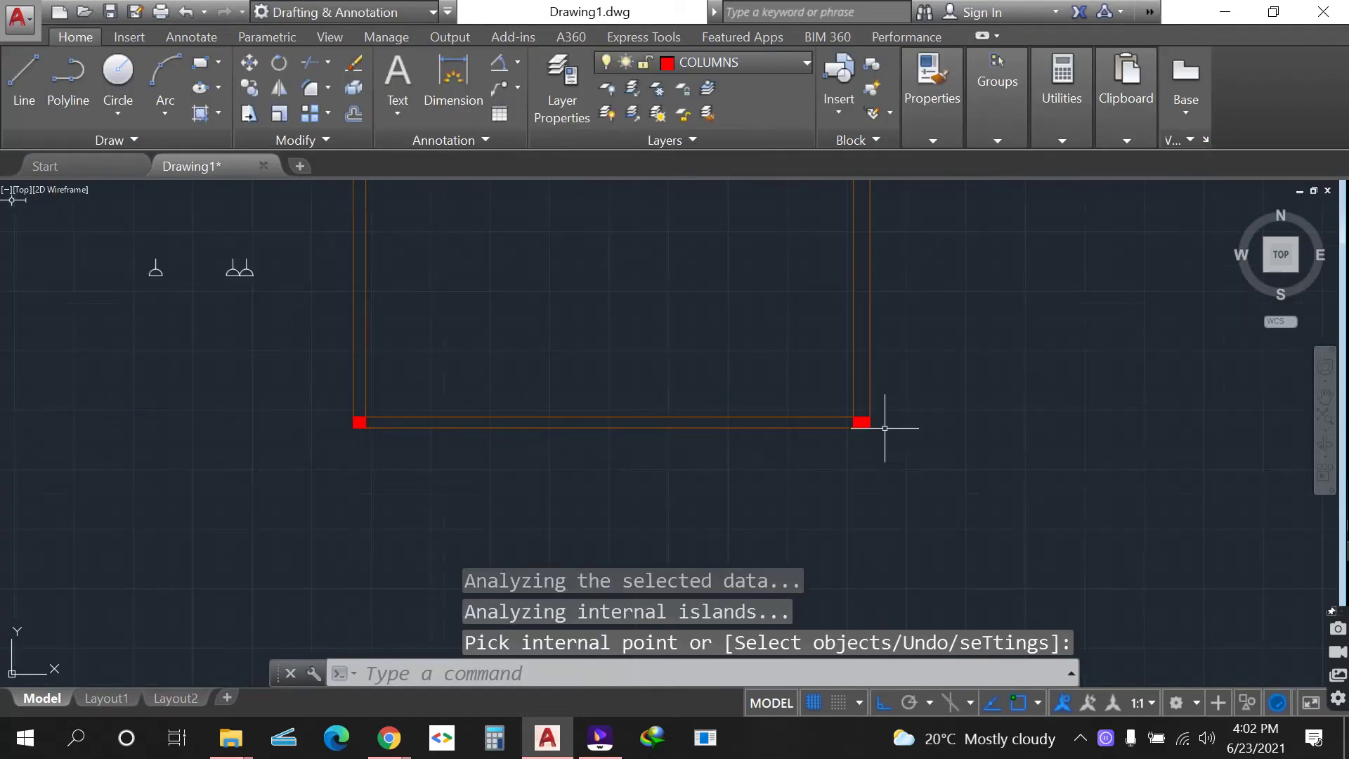
scroll(853, 333, "up", 2)
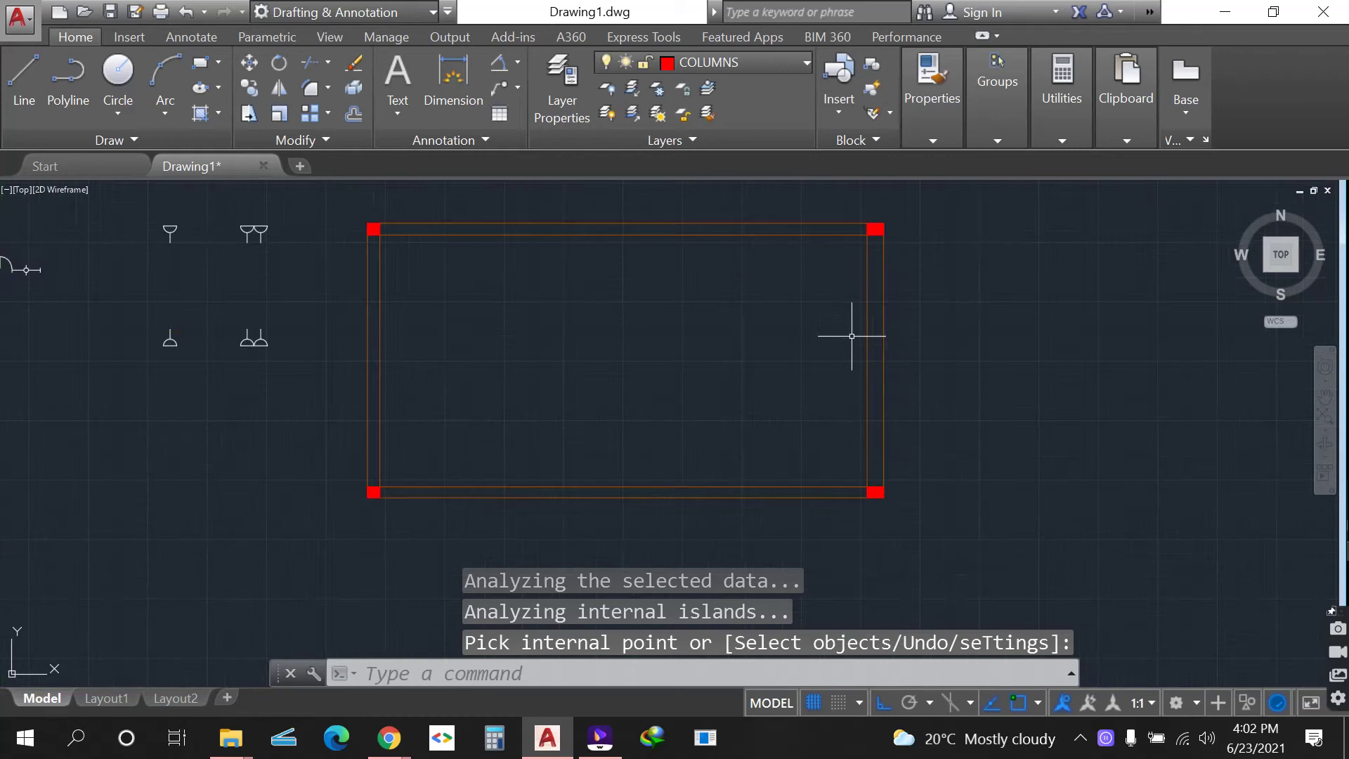
left_click(781, 56)
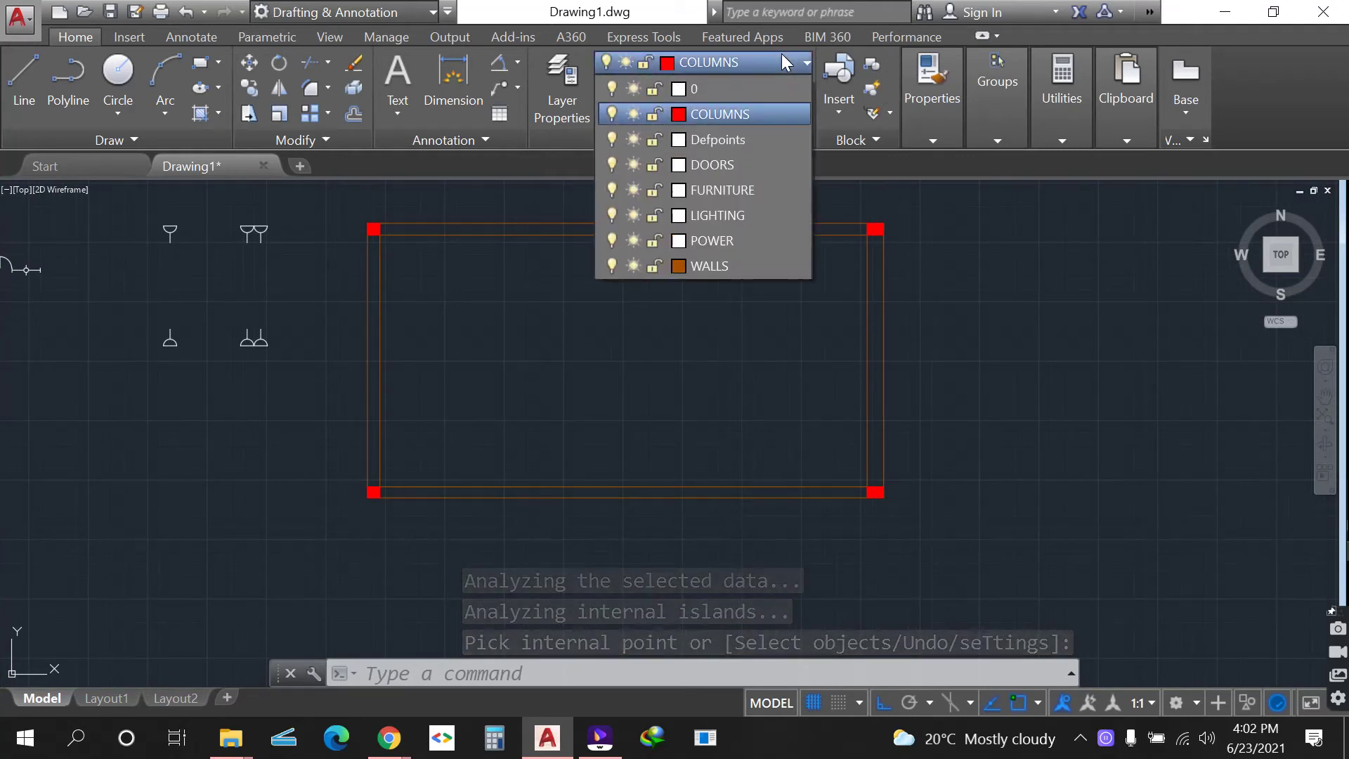
left_click(742, 267)
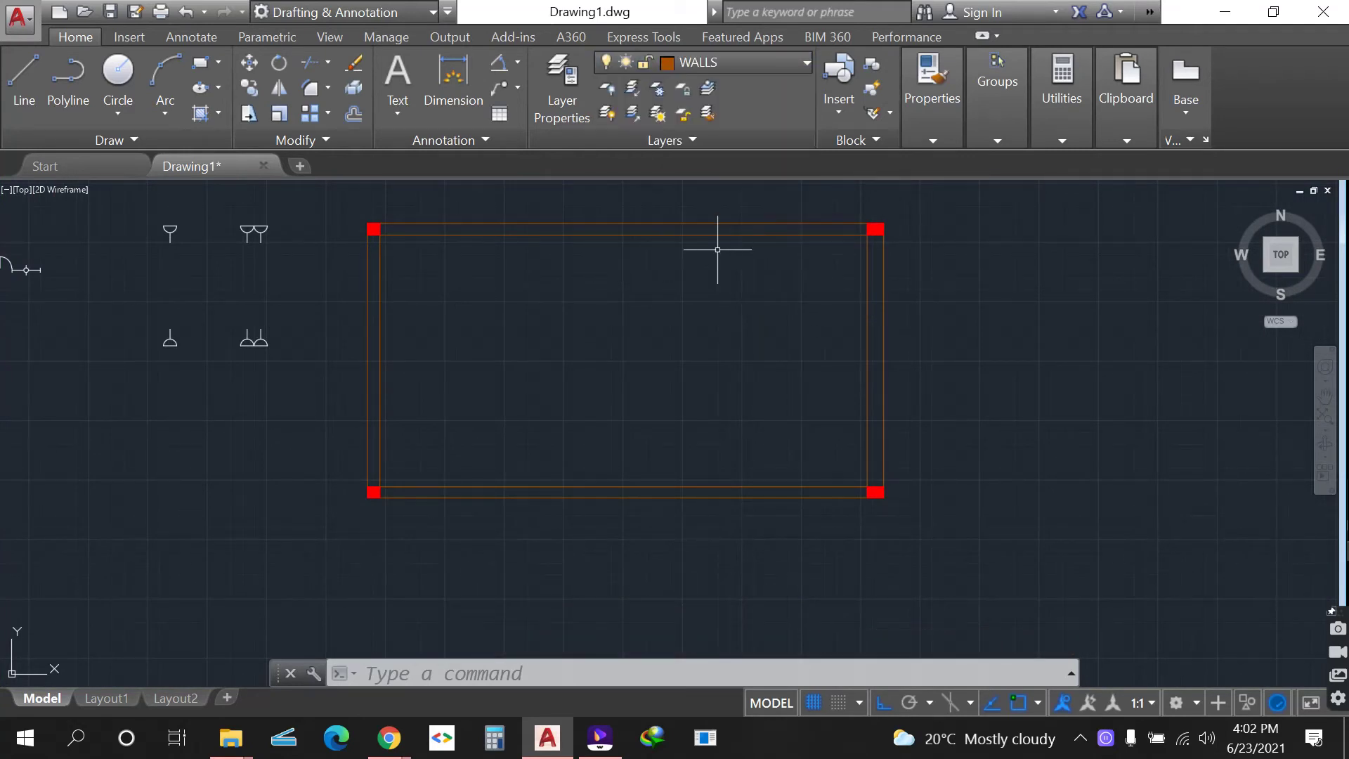
scroll(667, 212, "up", 2)
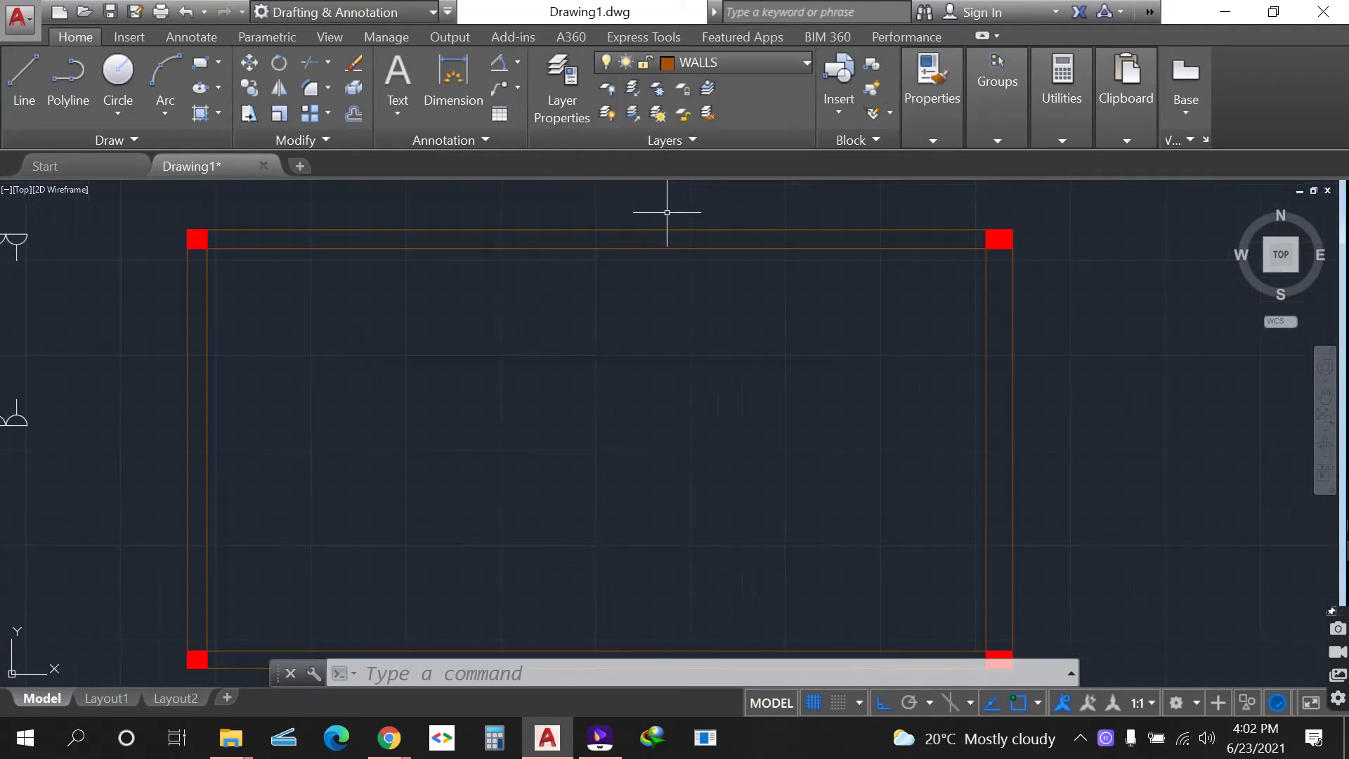
- Hatch the left, bottom and right wall bands with ANSI31 diagonal lines at scale 2
left_click(208, 113)
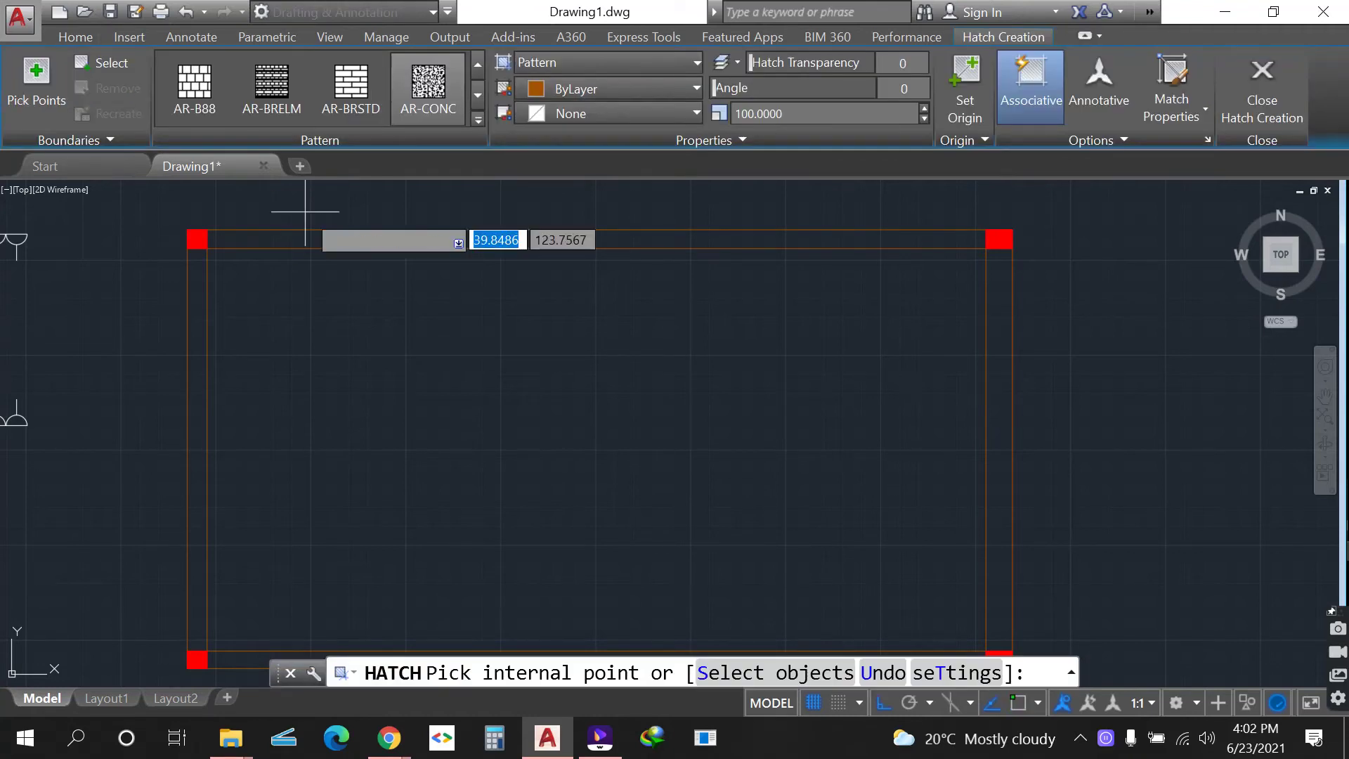
left_click(477, 118)
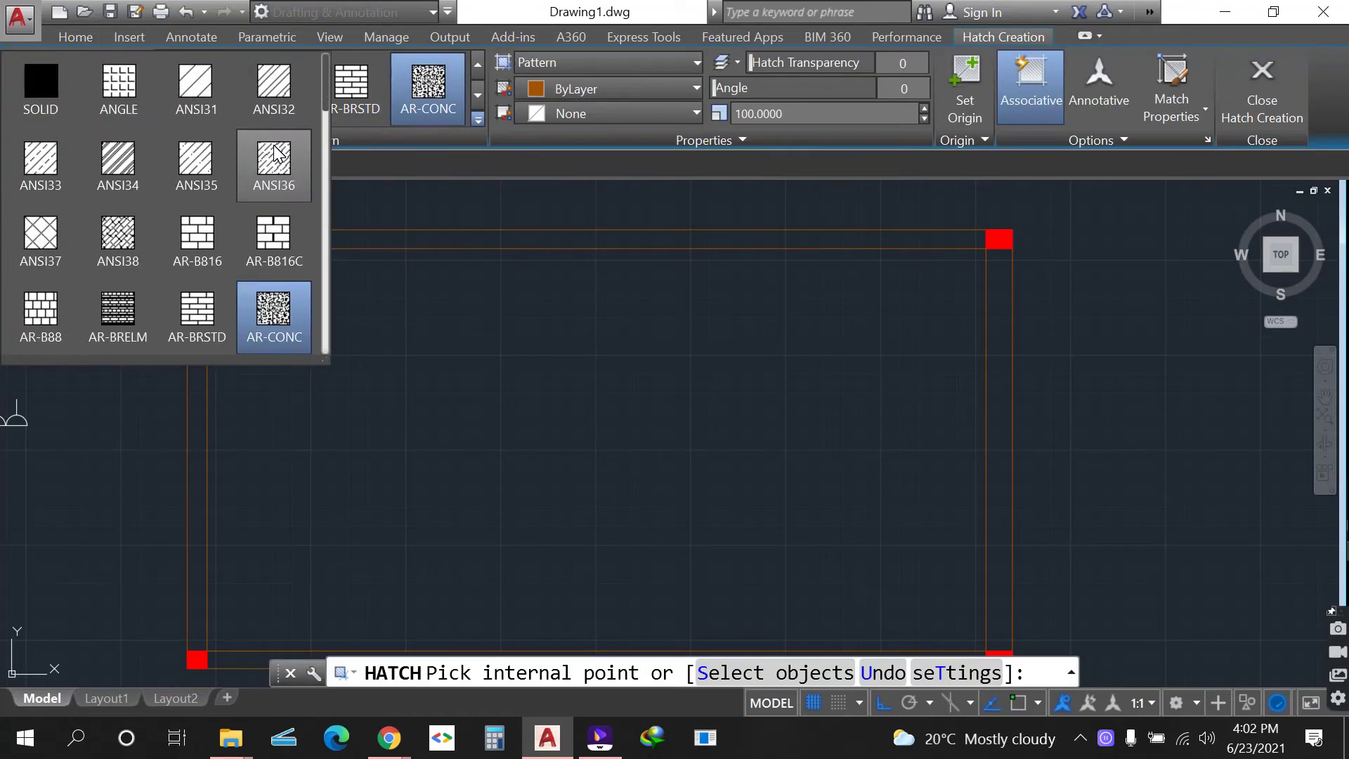
left_click(204, 85)
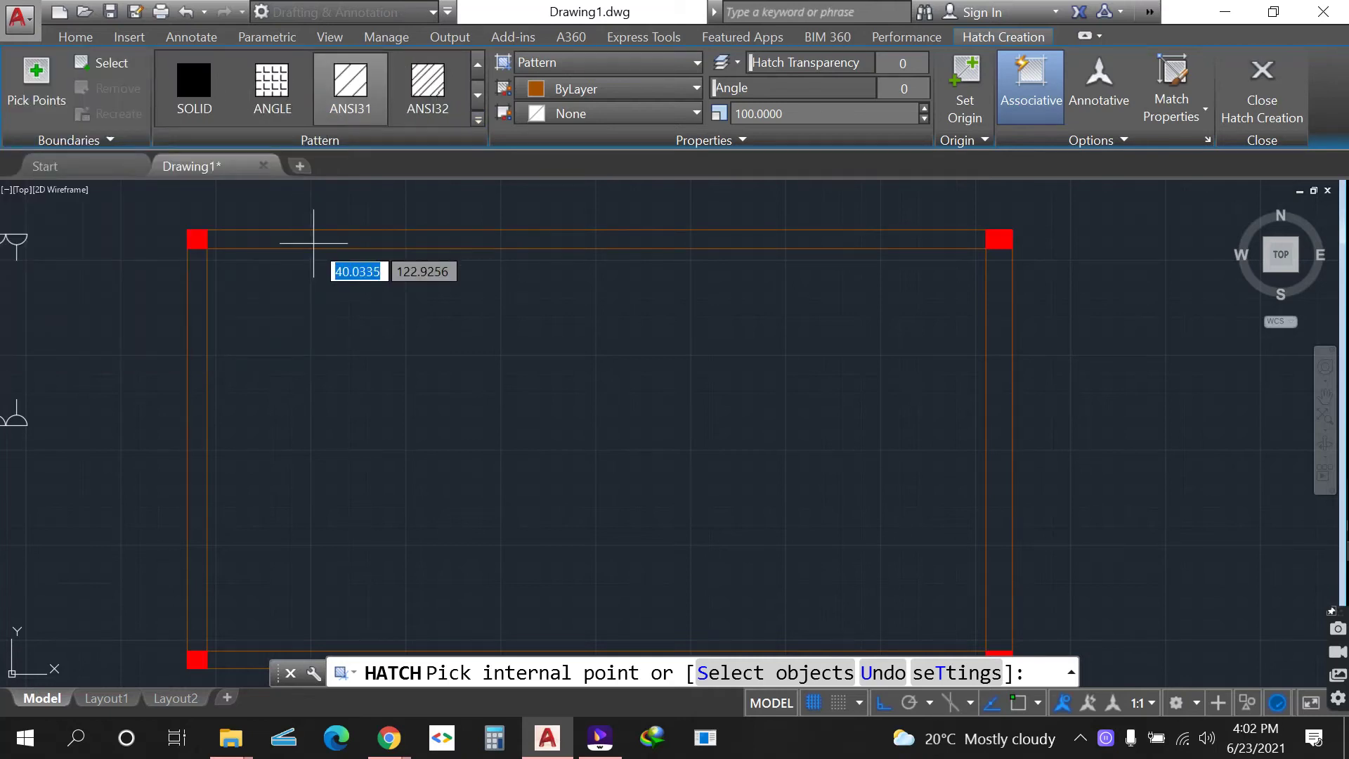
left_click(319, 238)
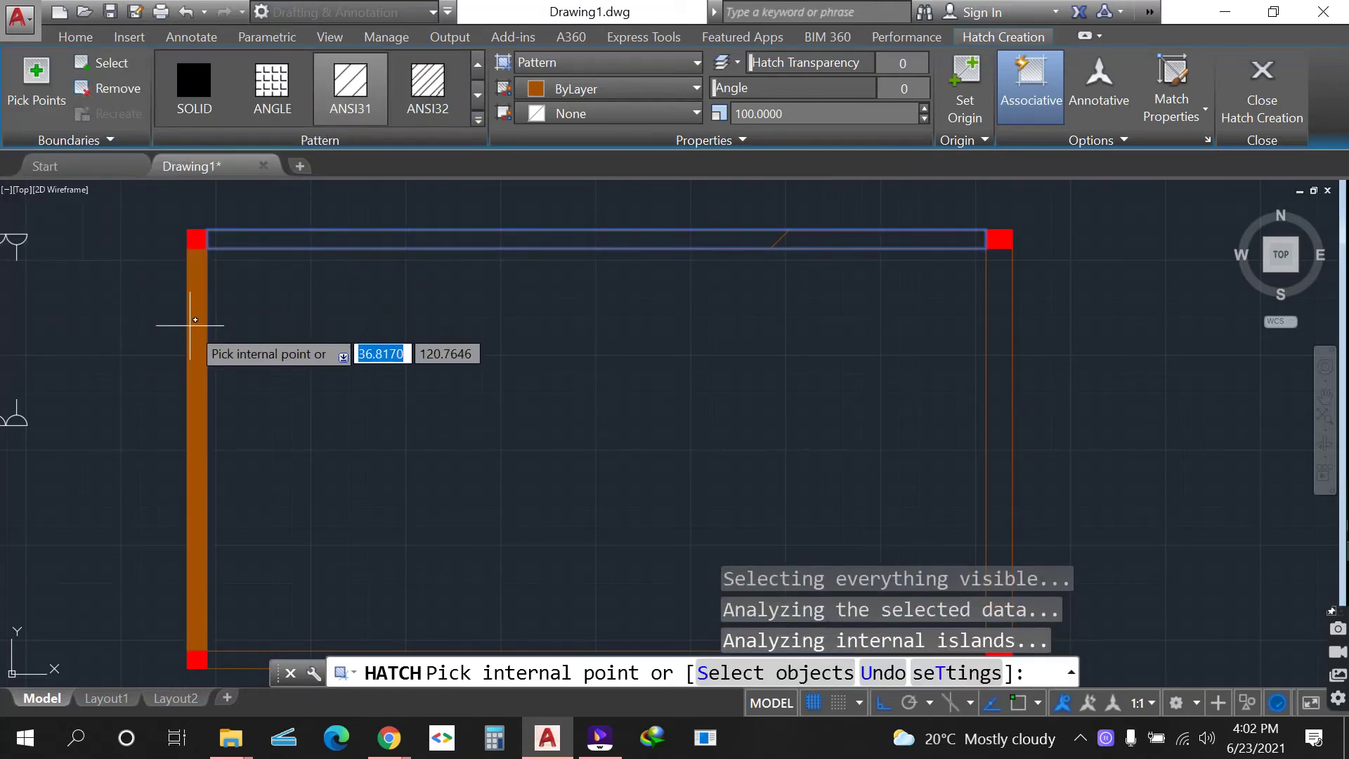
scroll(196, 323, "down", 4)
scroll(312, 471, "up", 4)
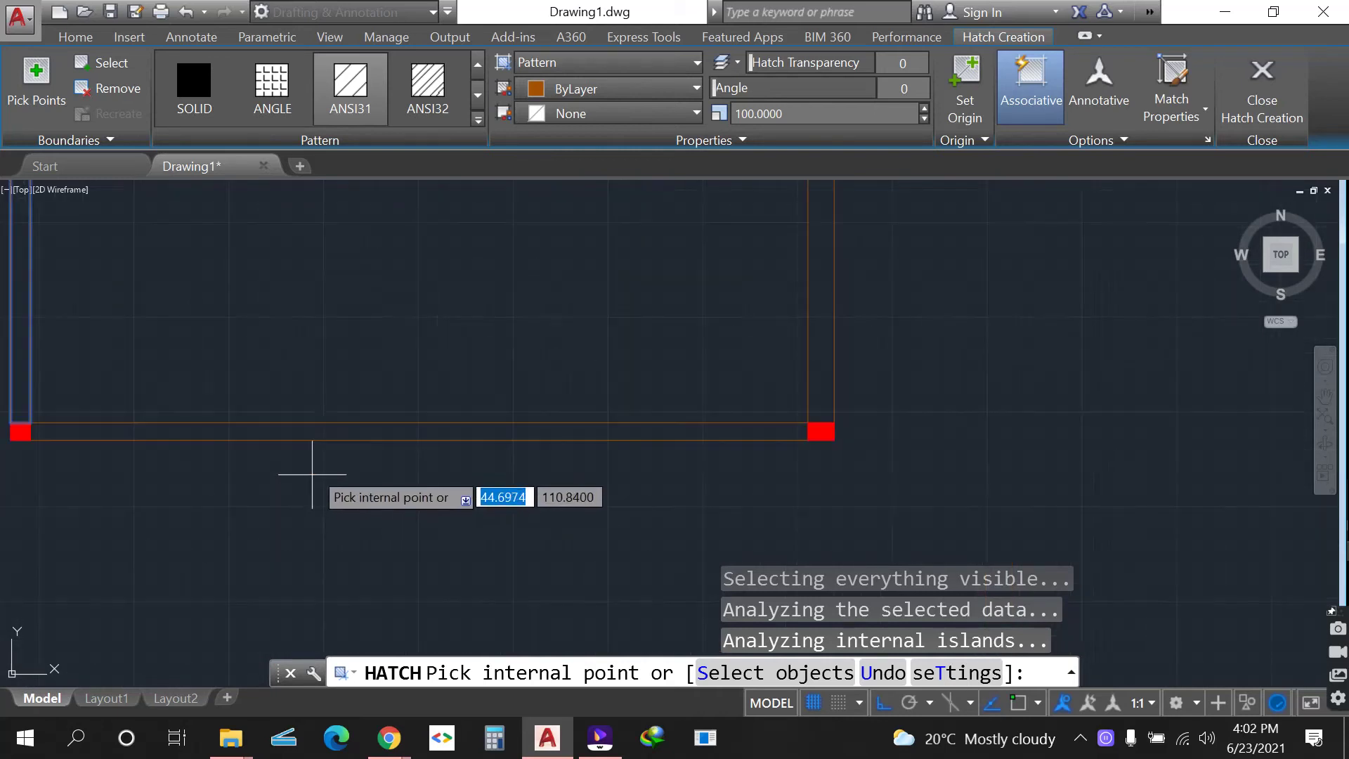
left_click(317, 430)
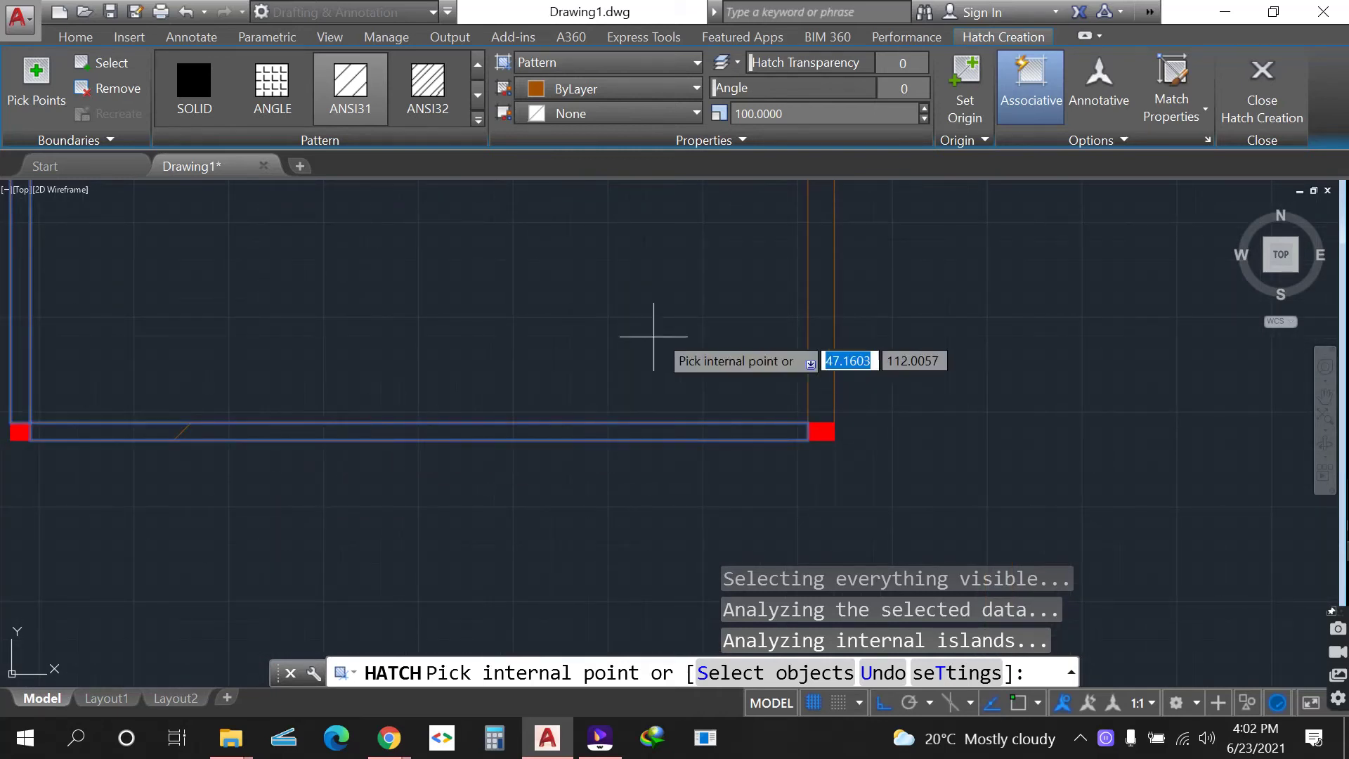
left_click(827, 266)
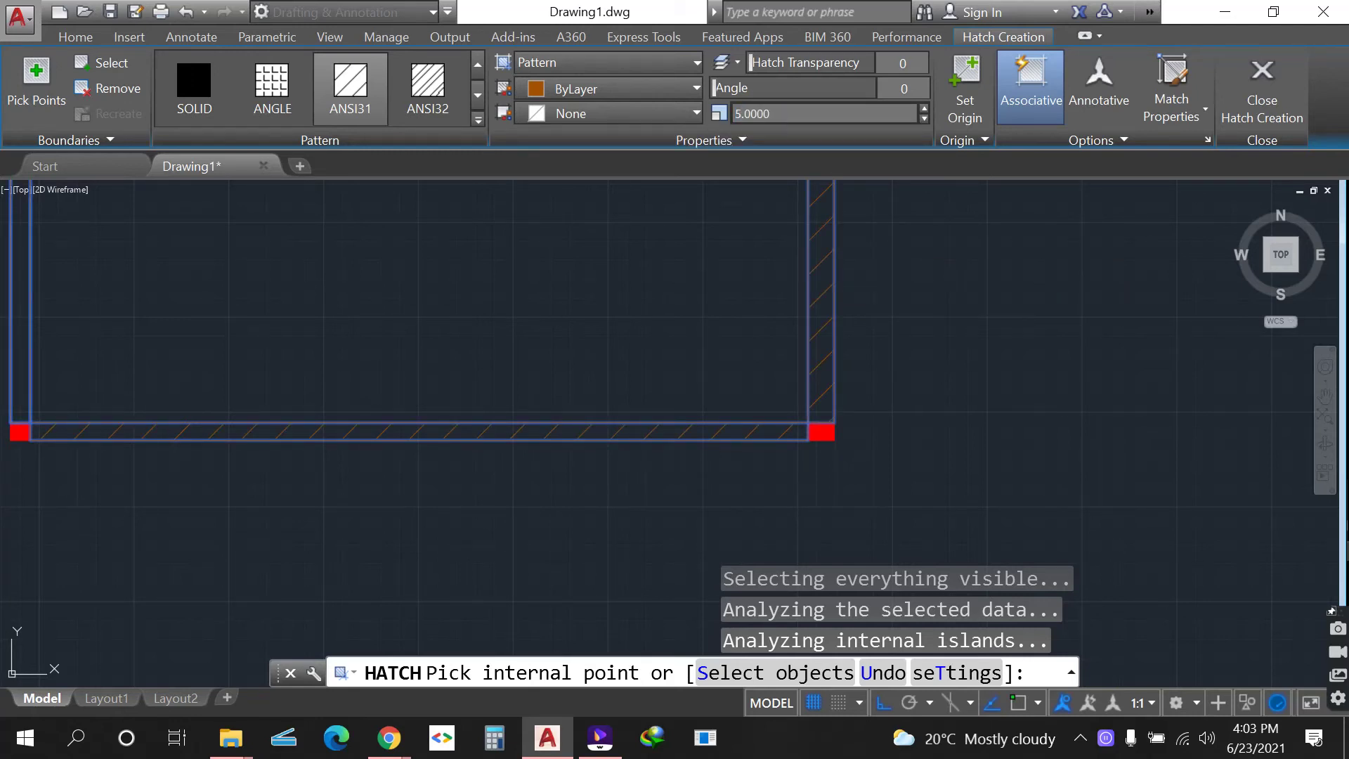
type("2")
key("Return")
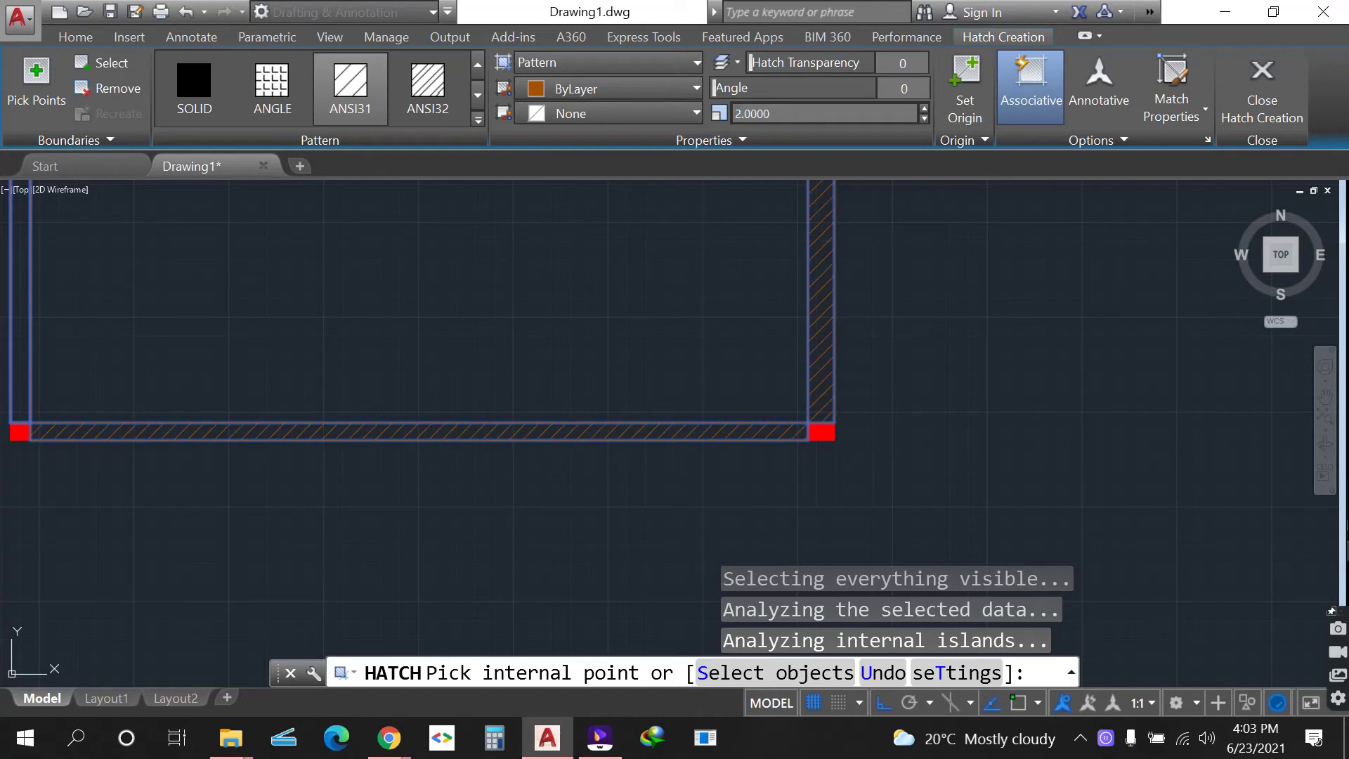
key("Return")
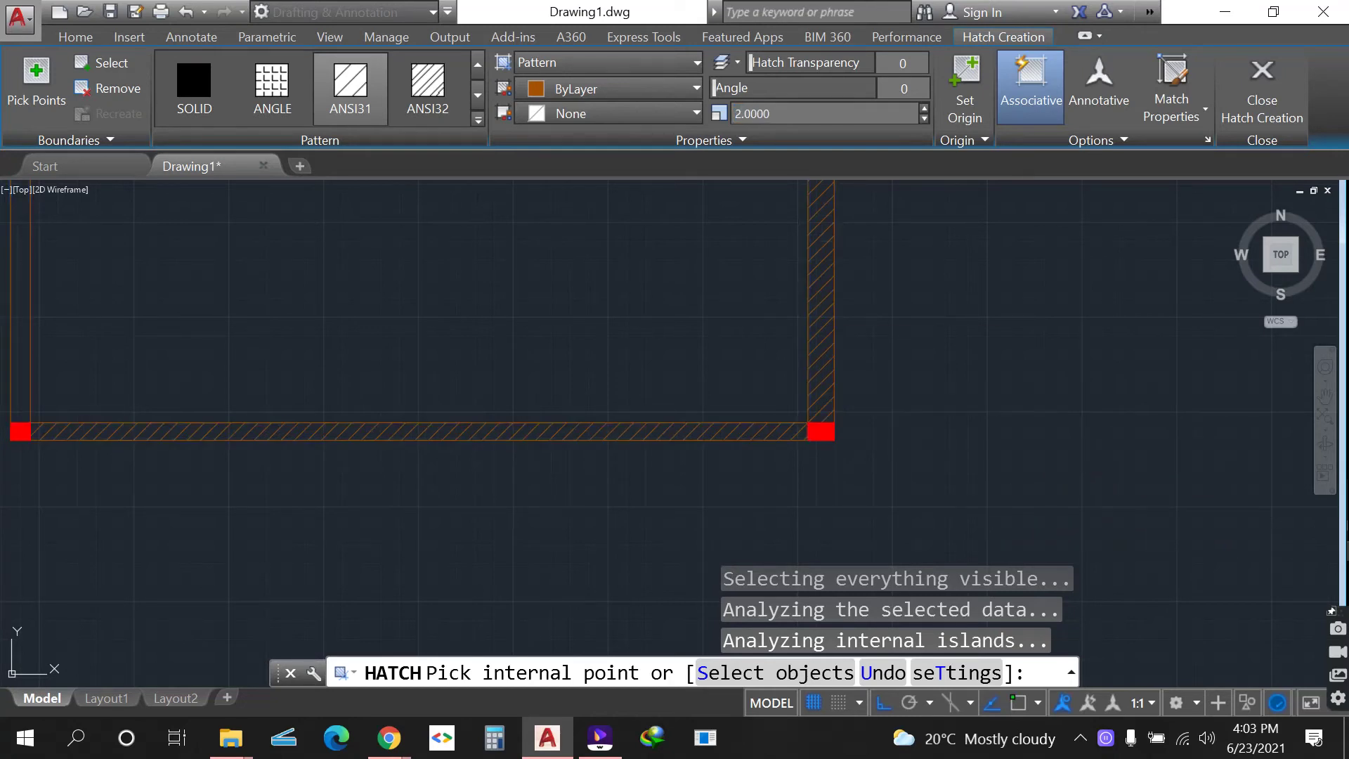
- Hatch the remaining top and left wall strips with the same diagonal pattern
scroll(780, 496, "down", 5)
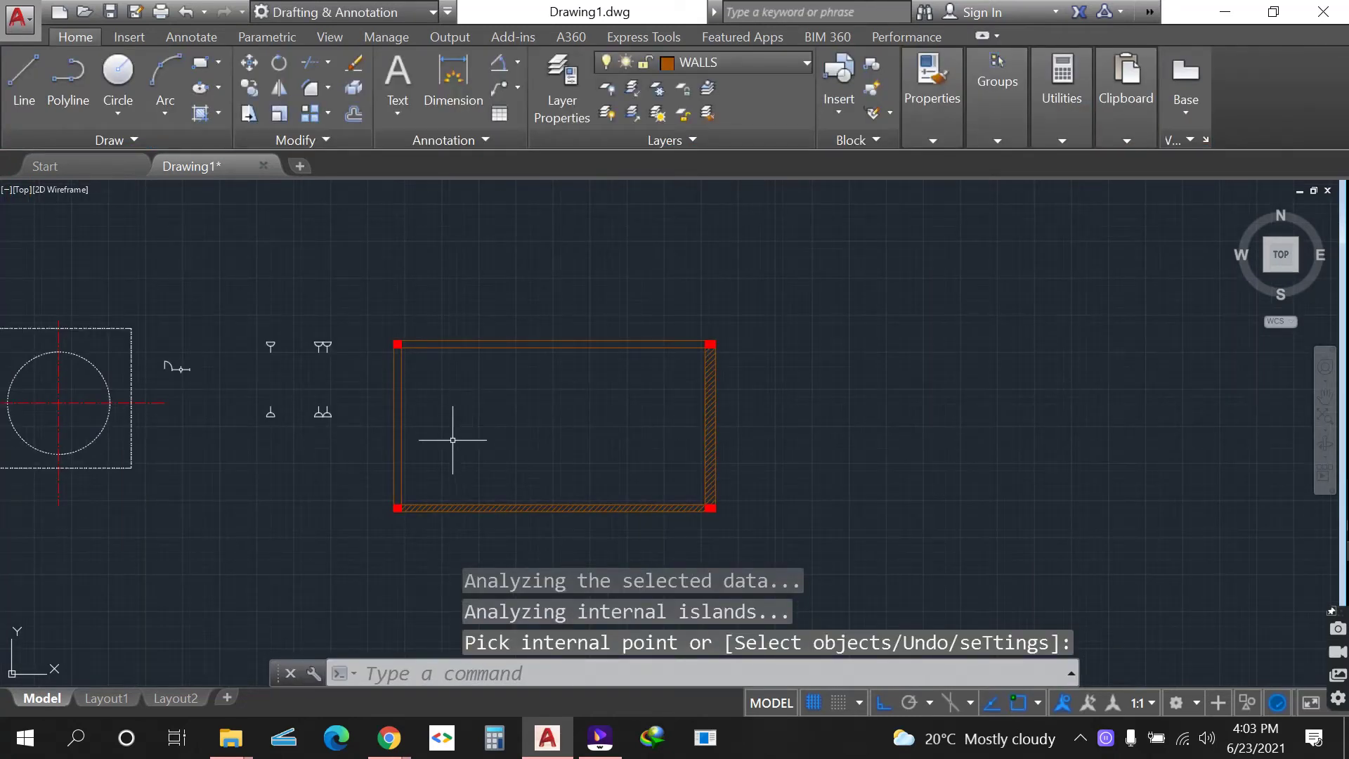
scroll(458, 510, "up", 4)
scroll(618, 473, "down", 2)
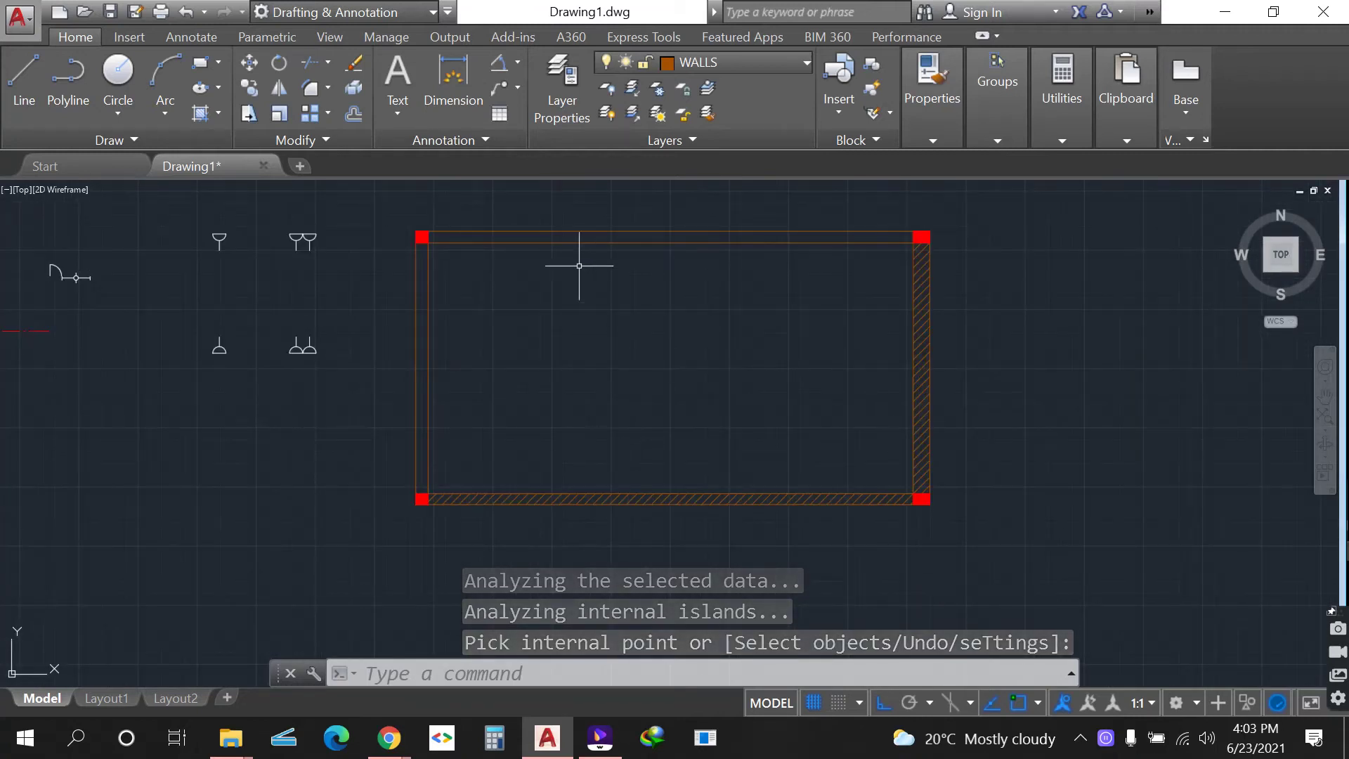
scroll(572, 234, "up", 2)
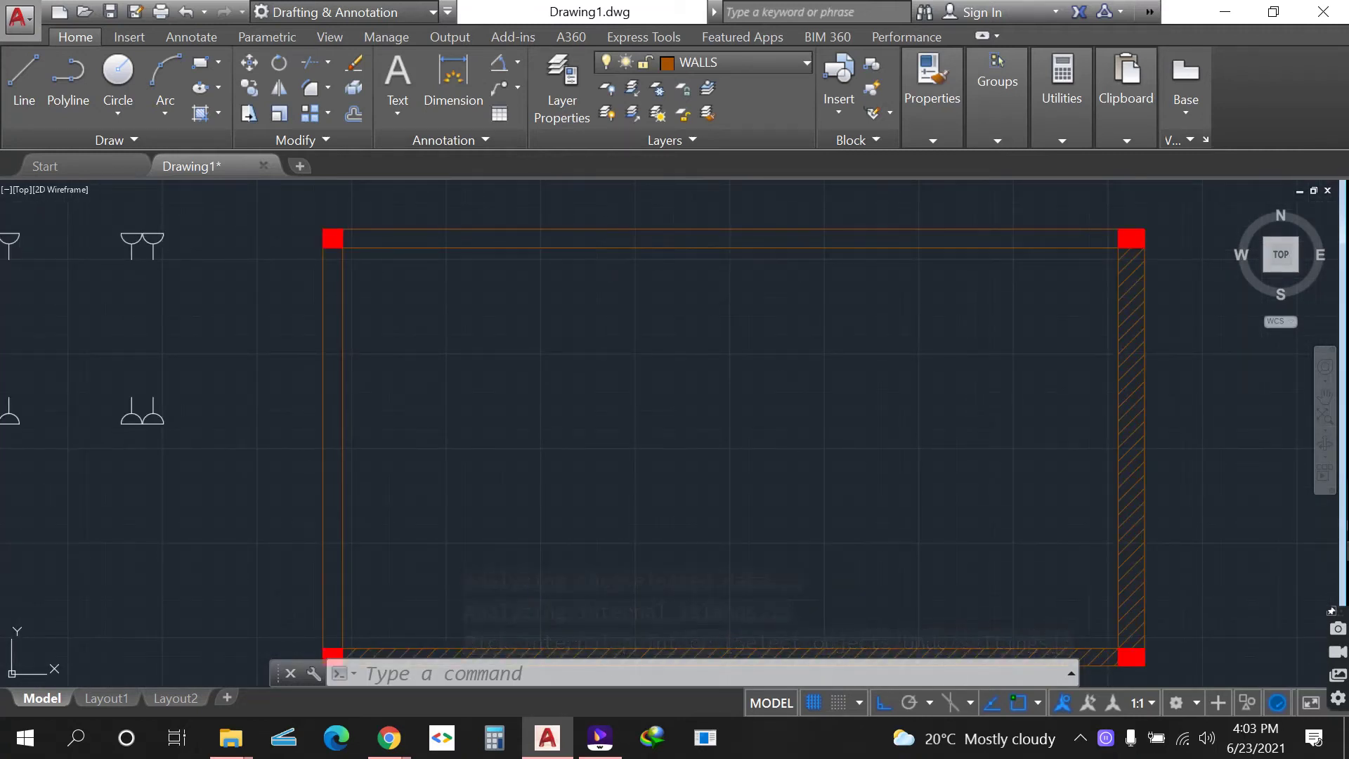
key("Return")
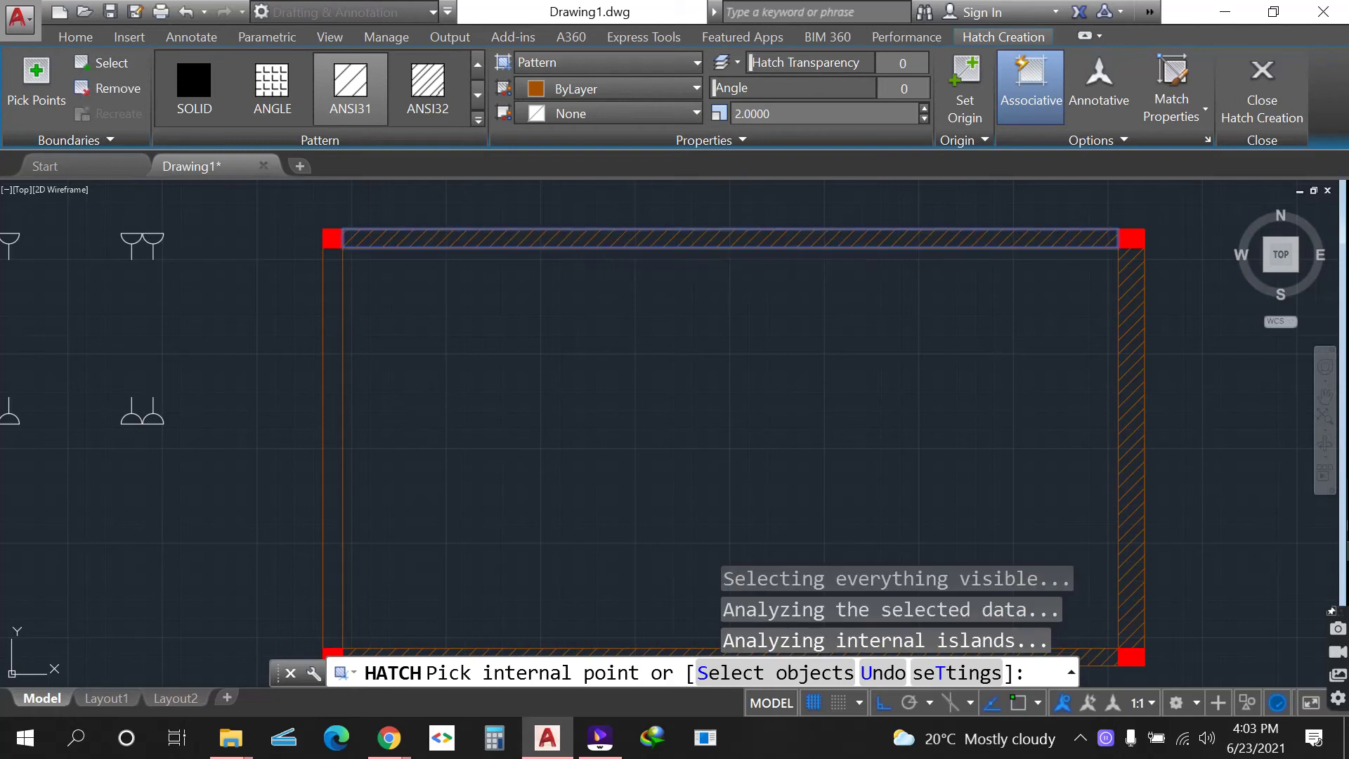
left_click(575, 230)
key("Return")
key("Return")
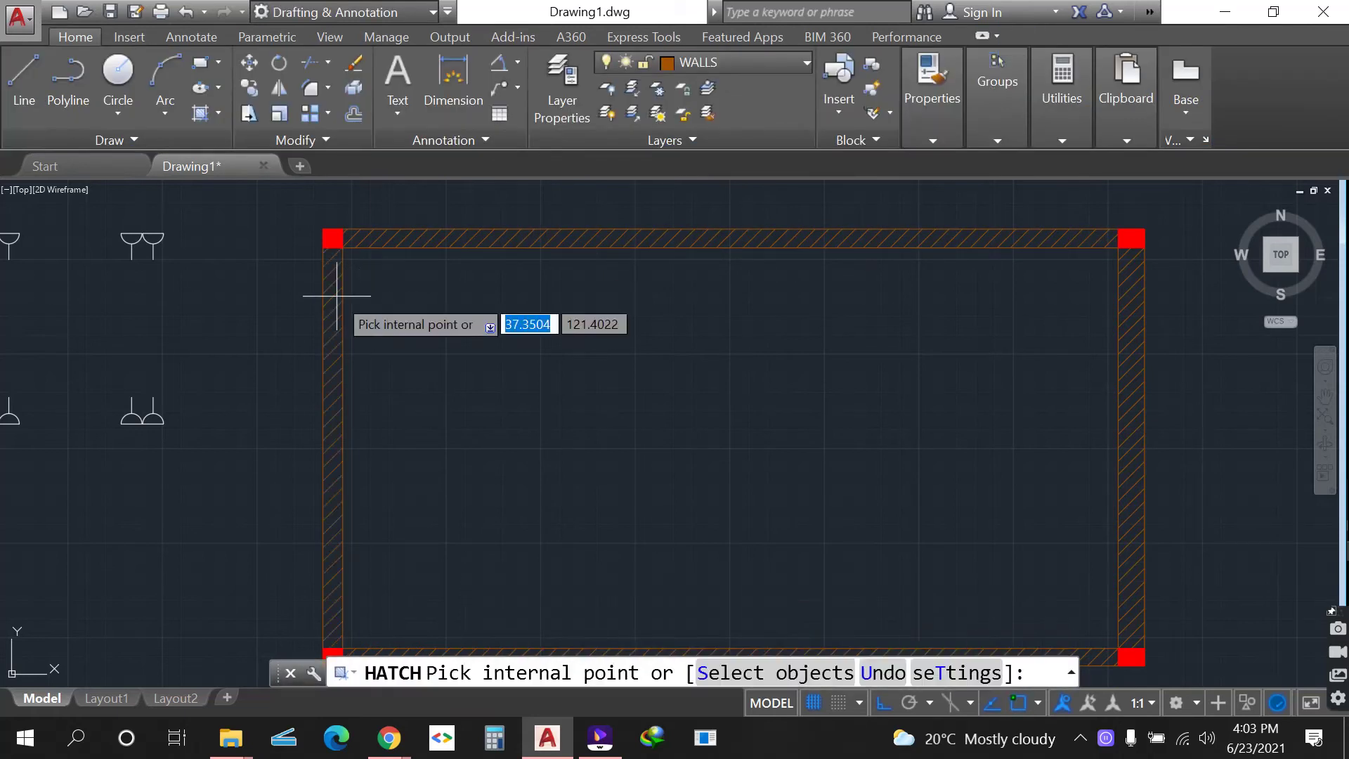
left_click(337, 296)
key("Return")
scroll(449, 324, "down", 2)
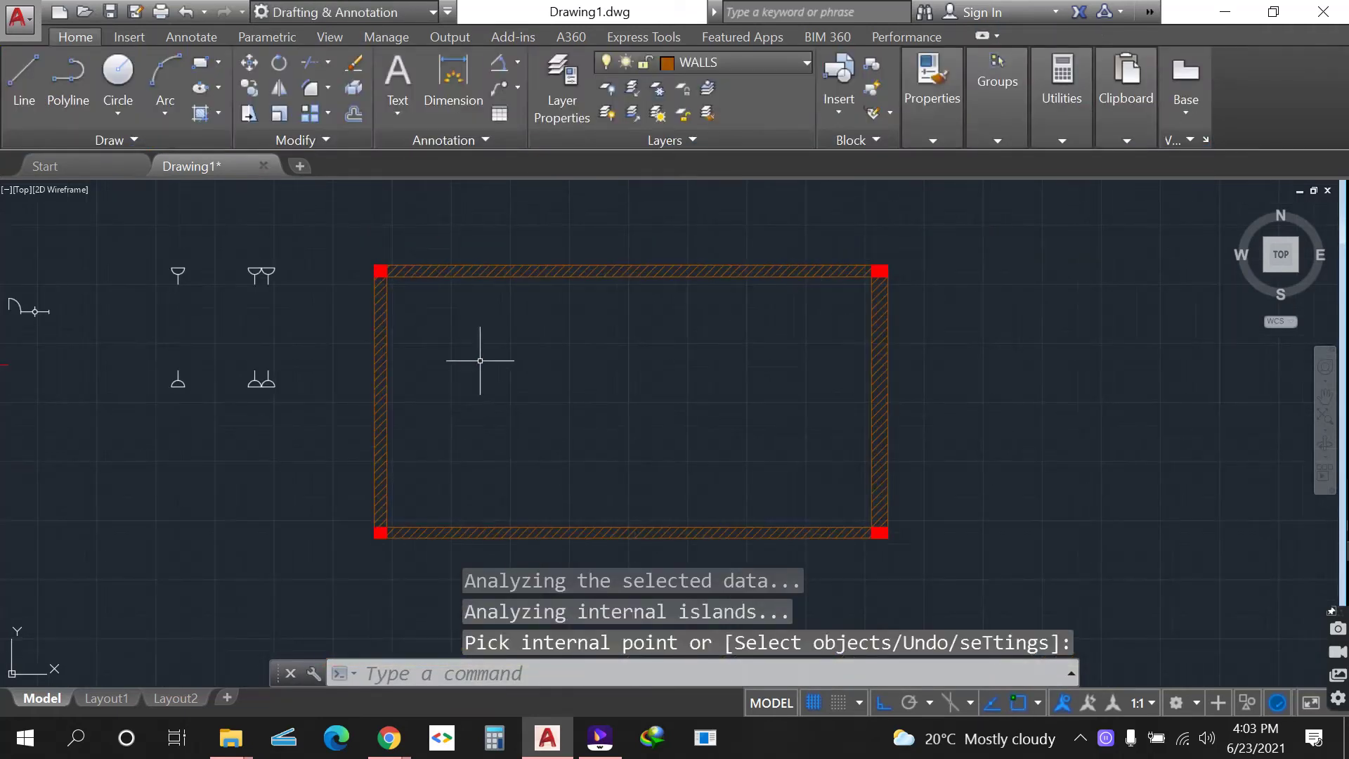
scroll(613, 401, "down", 2)
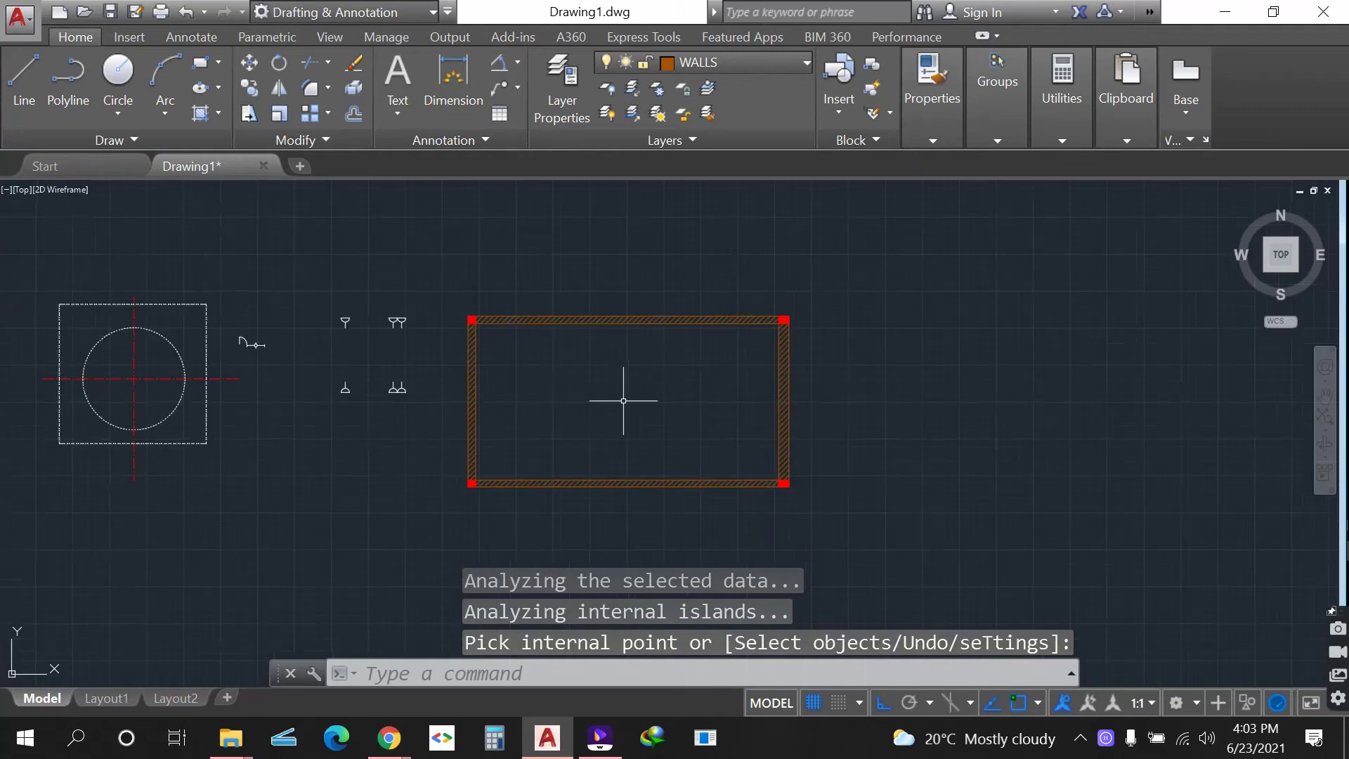
scroll(232, 309, "up", 4)
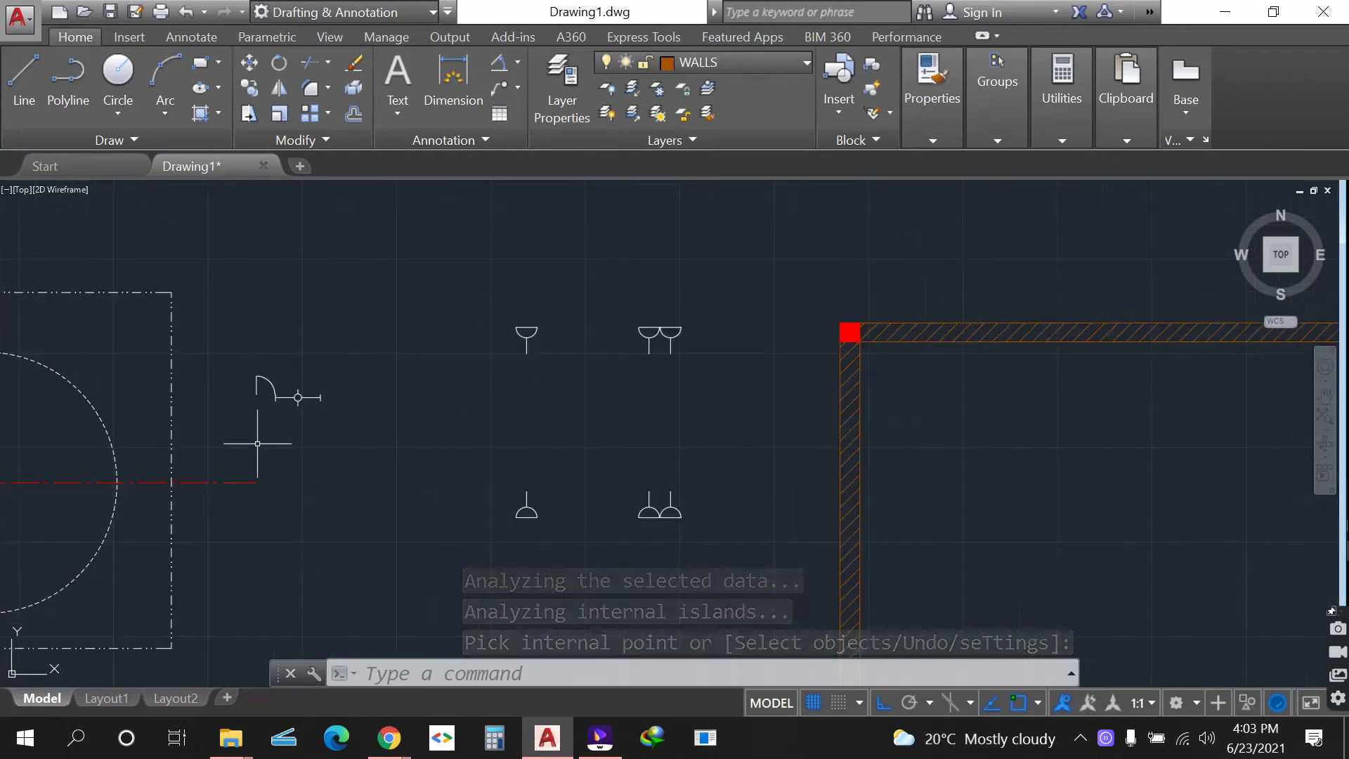
scroll(265, 429, "up", 5)
scroll(343, 342, "down", 4)
scroll(330, 320, "up", 4)
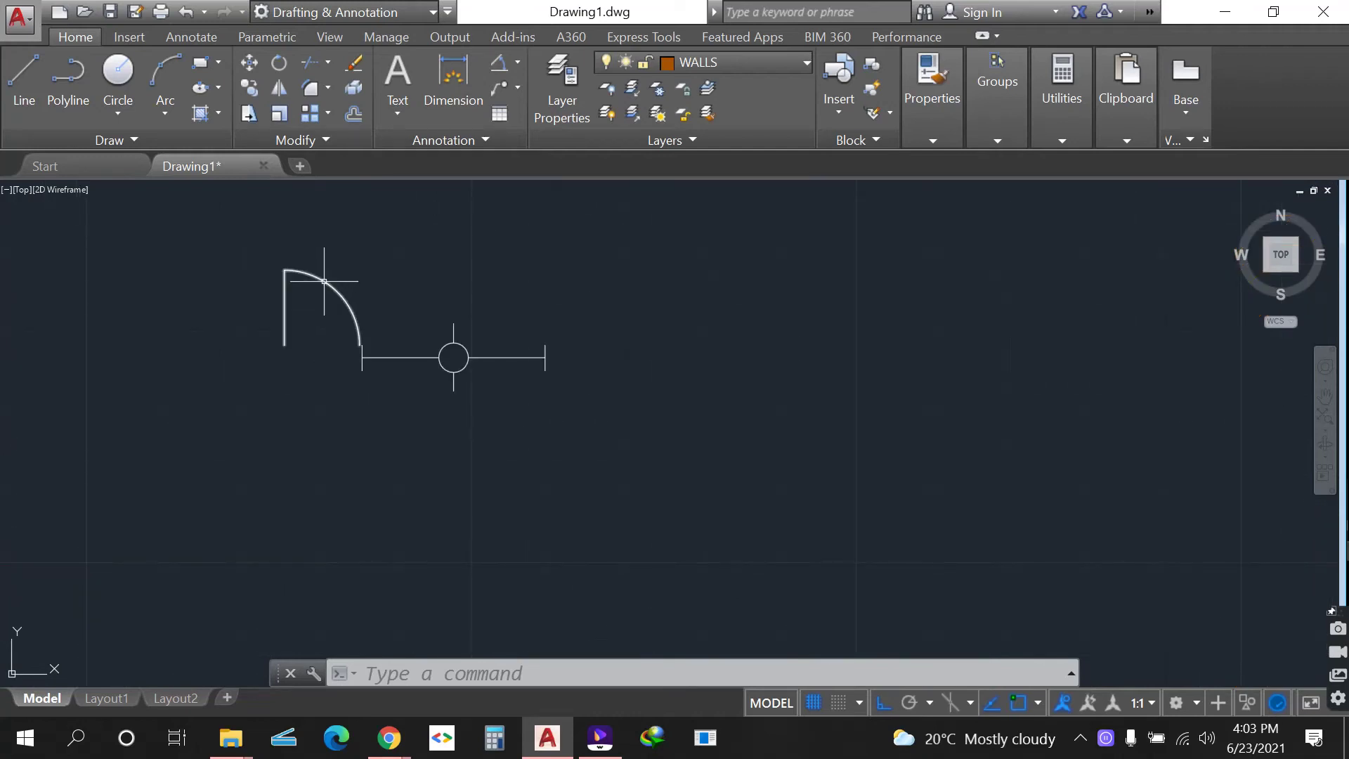
left_click(333, 275)
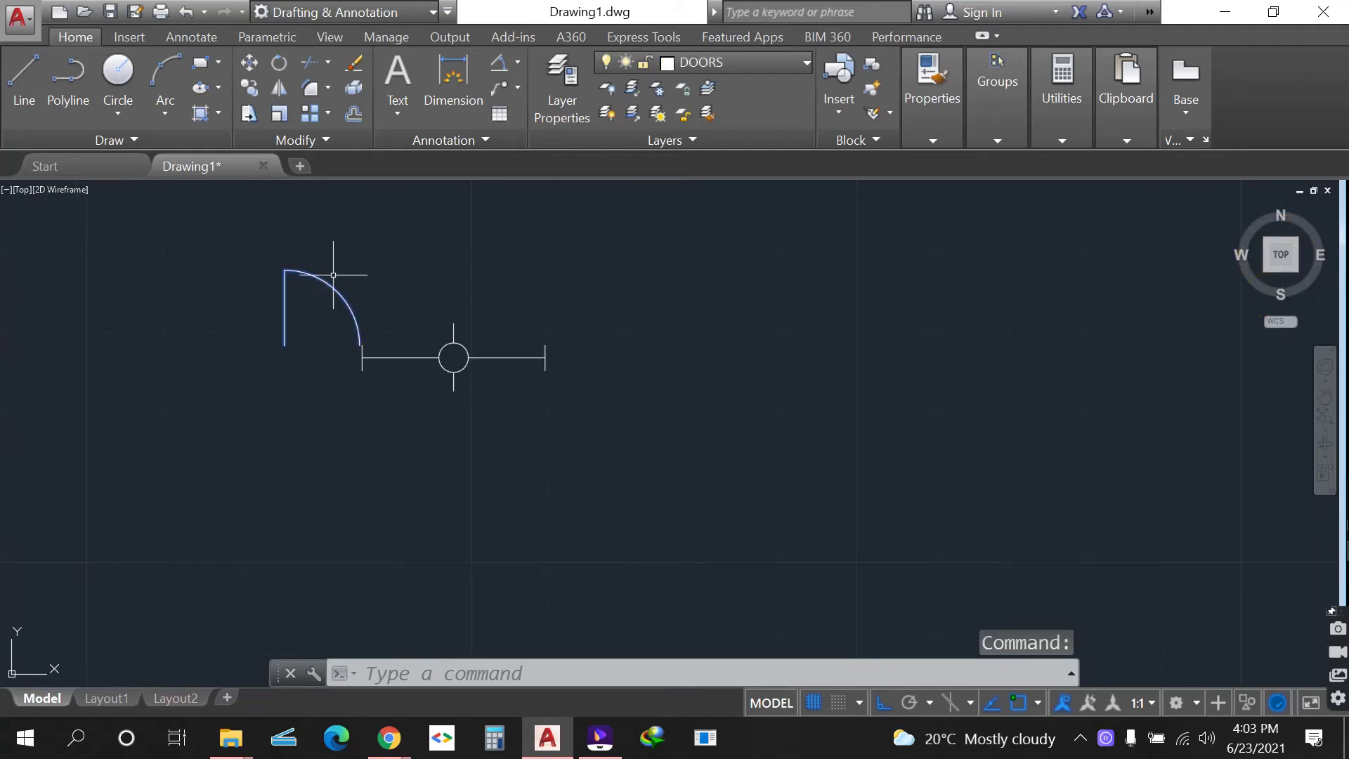
left_click(790, 62)
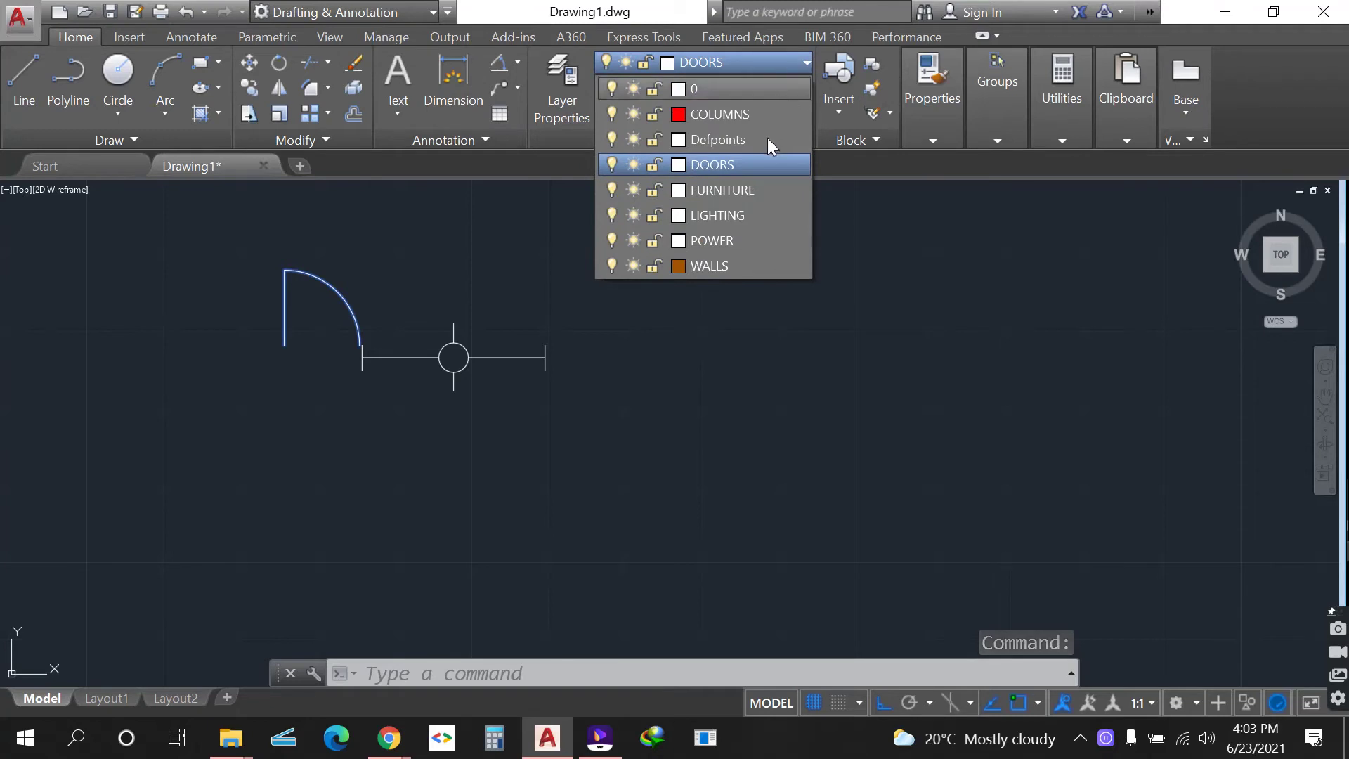
left_click(749, 163)
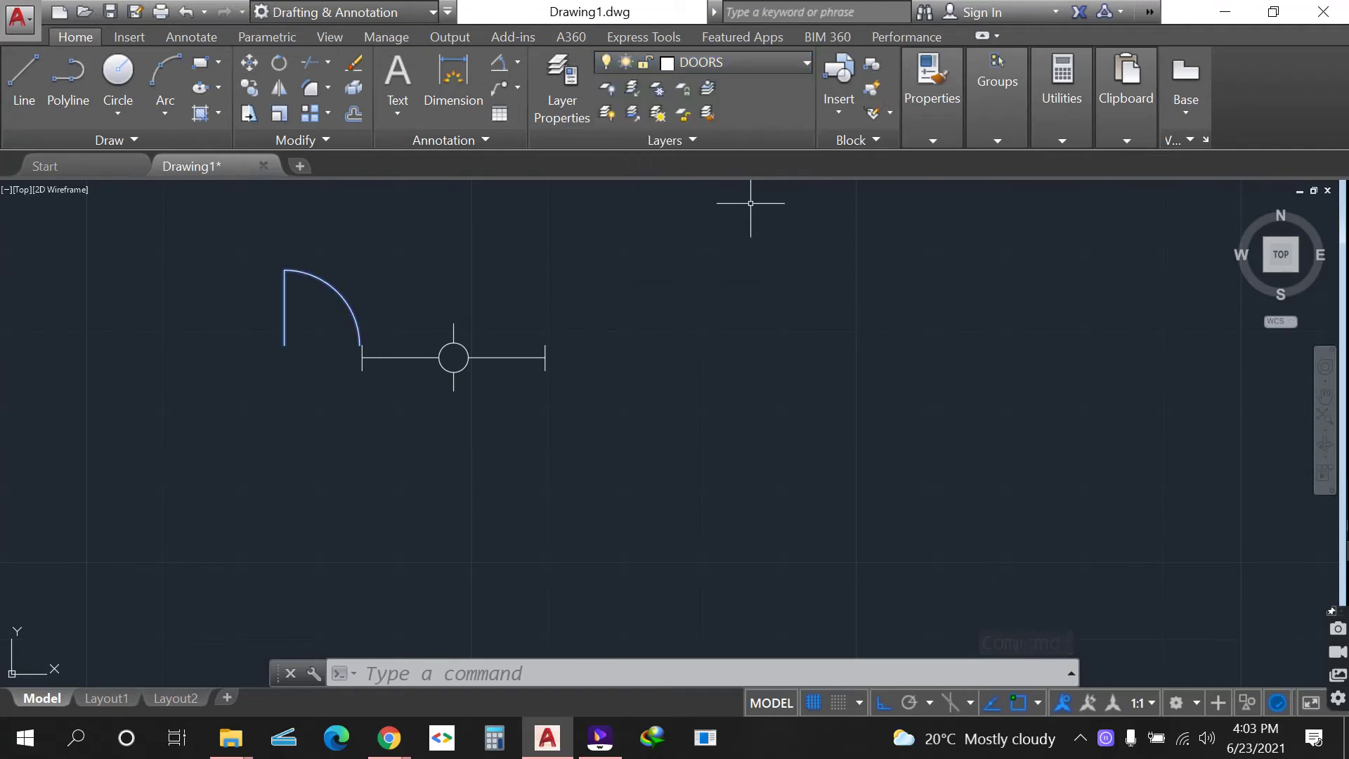
key("Escape")
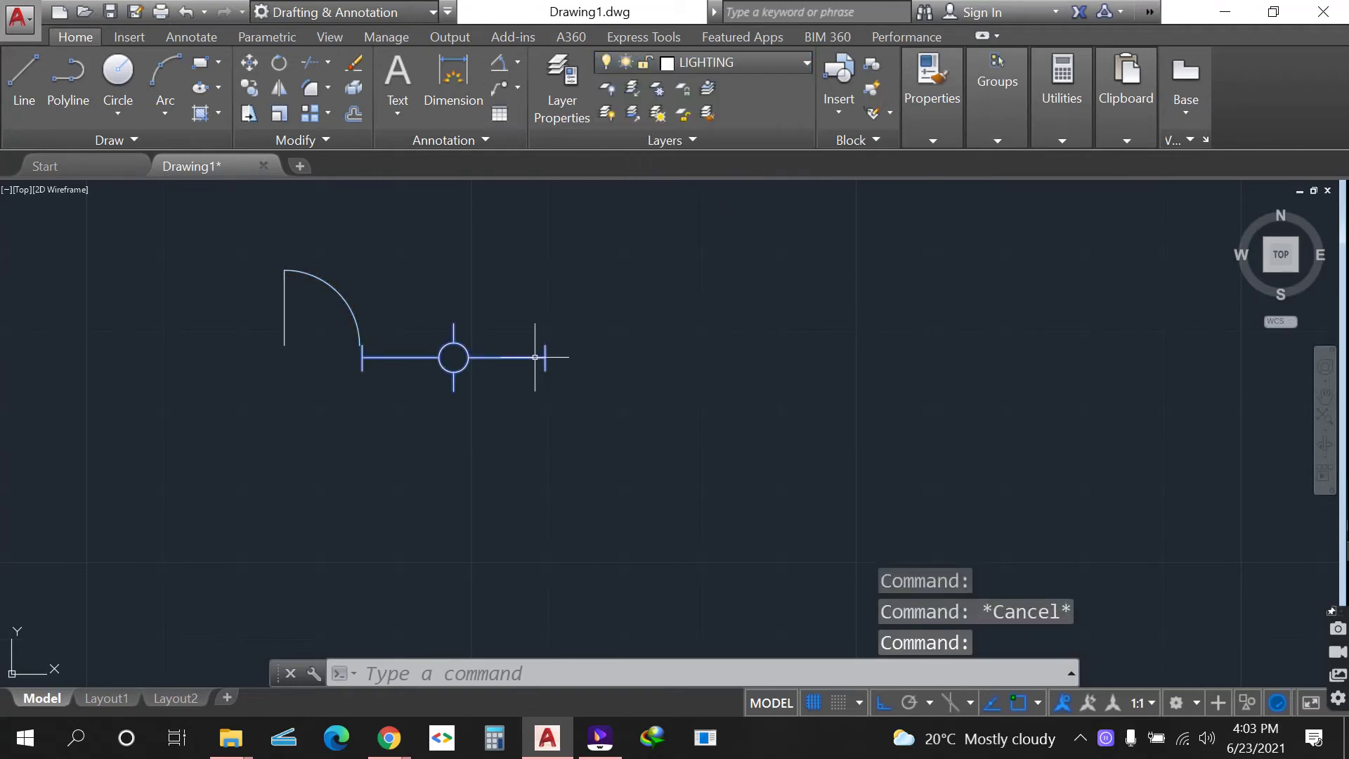
left_click(769, 62)
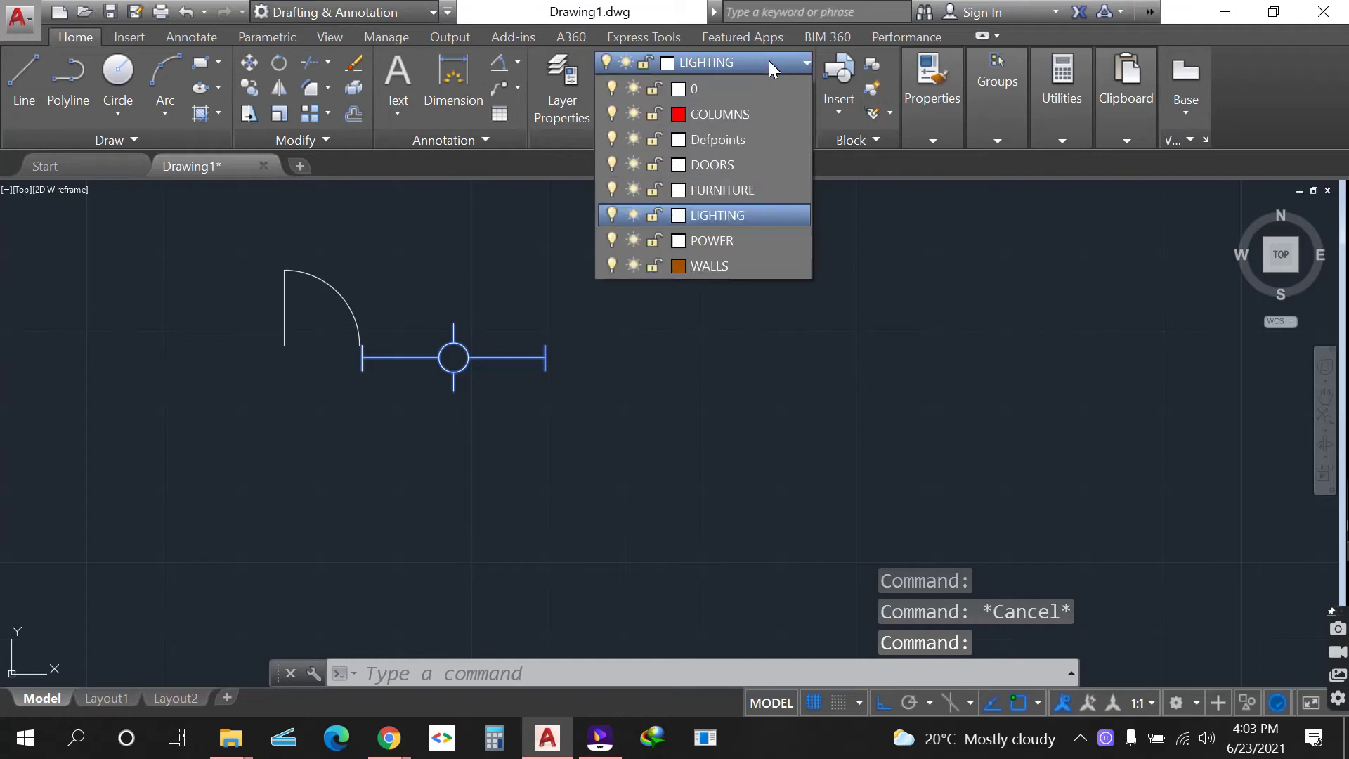
left_click(778, 222)
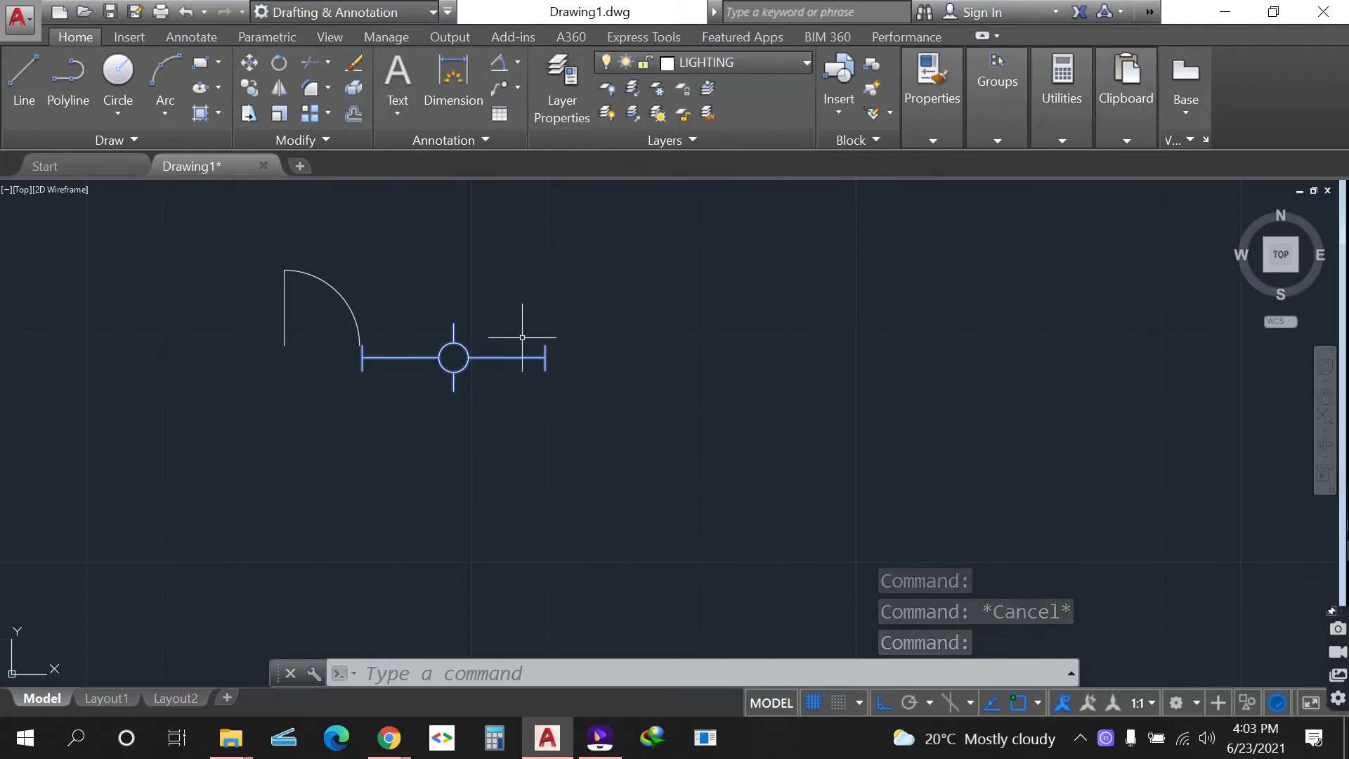
key("Escape")
scroll(372, 344, "down", 6)
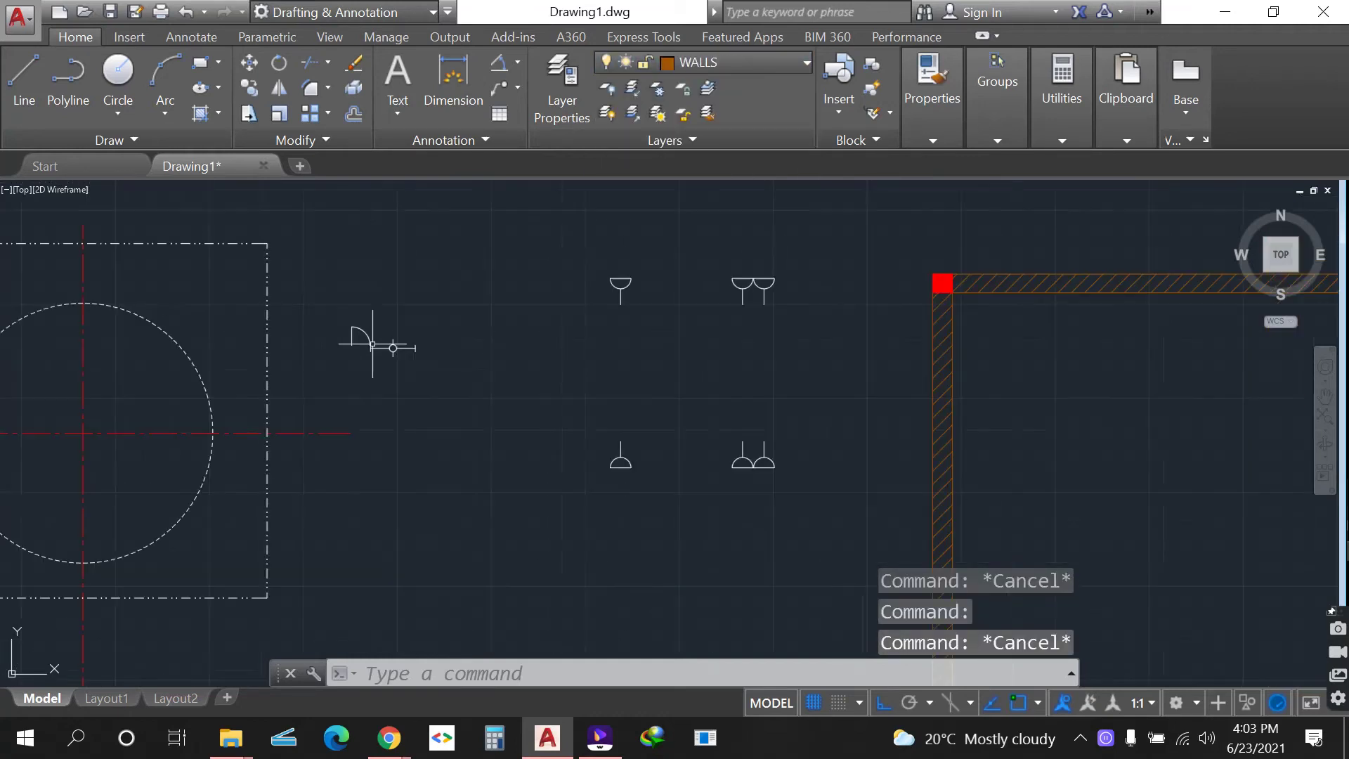
scroll(677, 300, "up", 4)
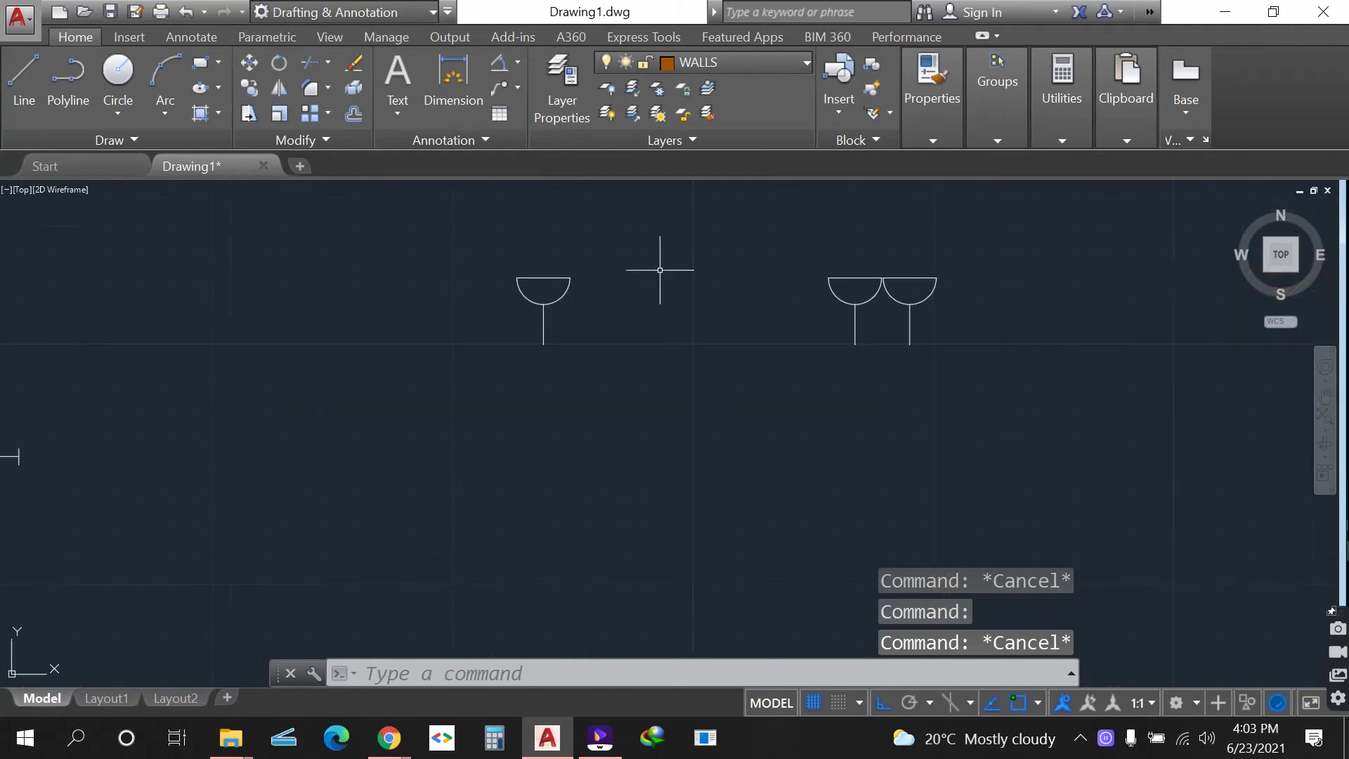
left_click(556, 289)
left_click(536, 271)
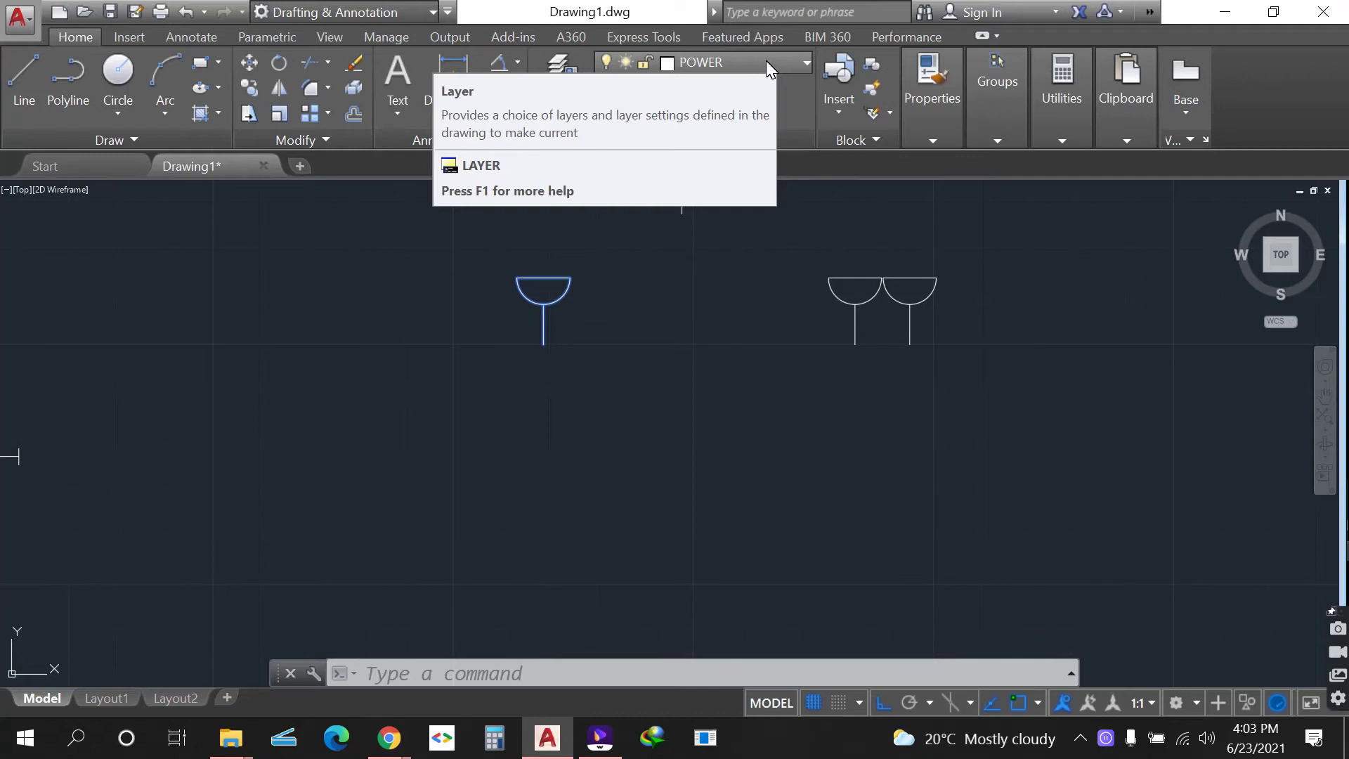
left_click(722, 355)
key("Escape")
scroll(529, 328, "down", 5)
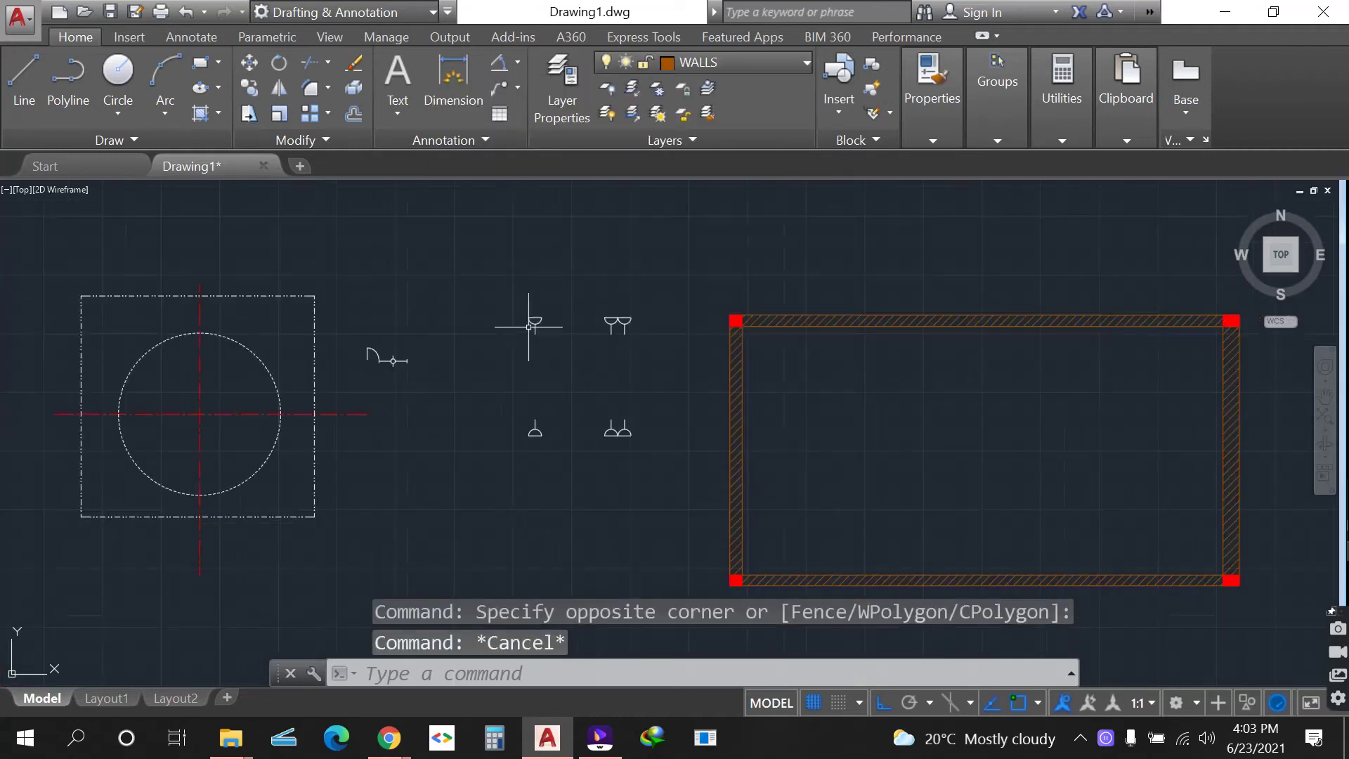
scroll(618, 473, "up", 4)
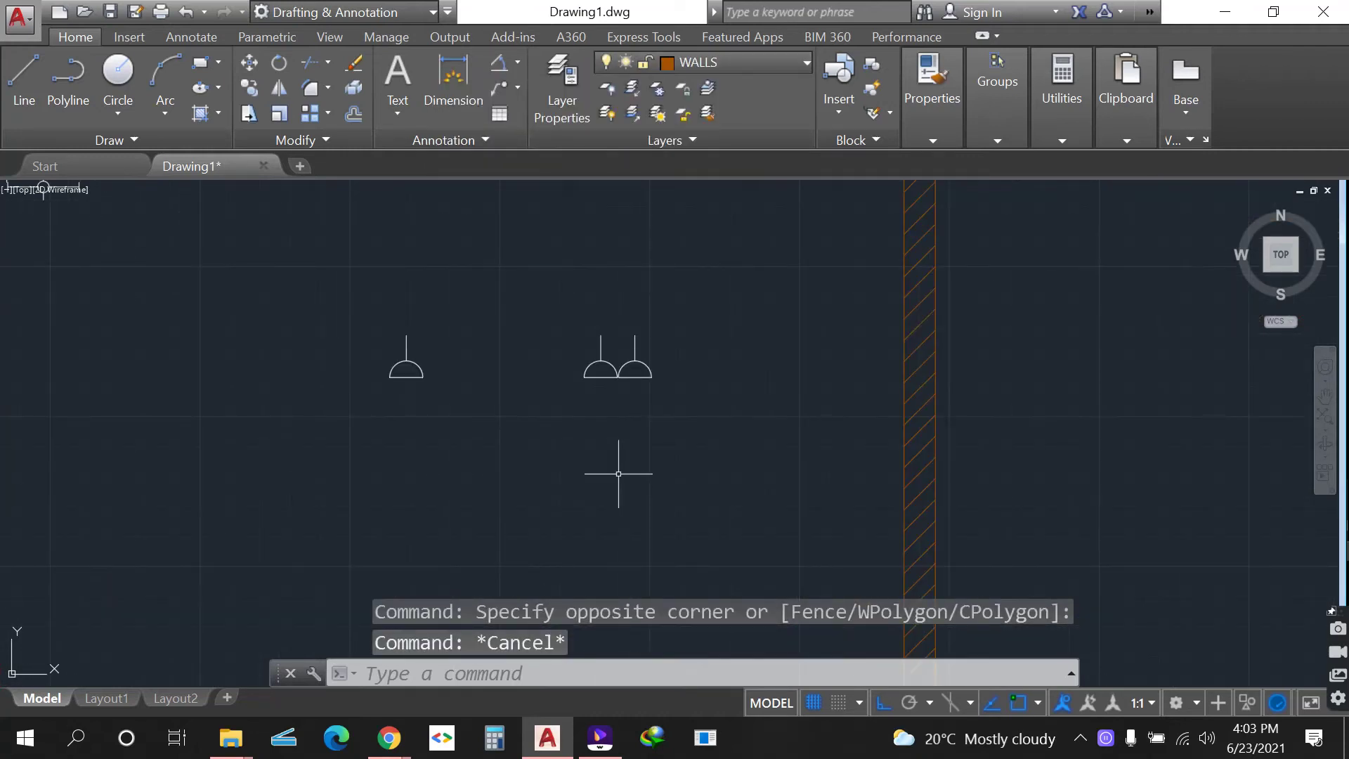
- Cancel a stray hatch, then copy the double dome symbol twice onto the bottom wall, Ortho off
type("h")
key("Return")
key("Escape")
type("co")
key("Return")
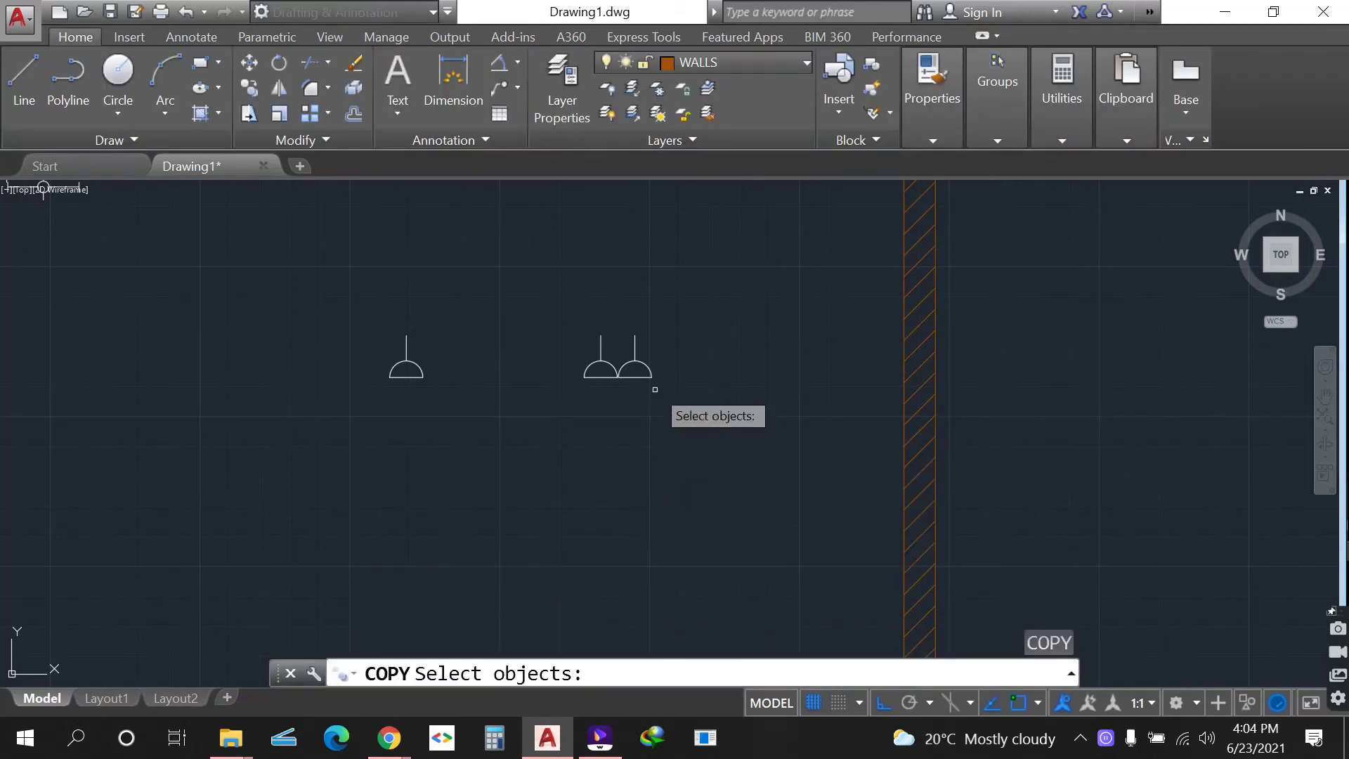
left_click(637, 384)
left_click(577, 316)
key("Return")
left_click(584, 377)
scroll(353, 332, "down", 4)
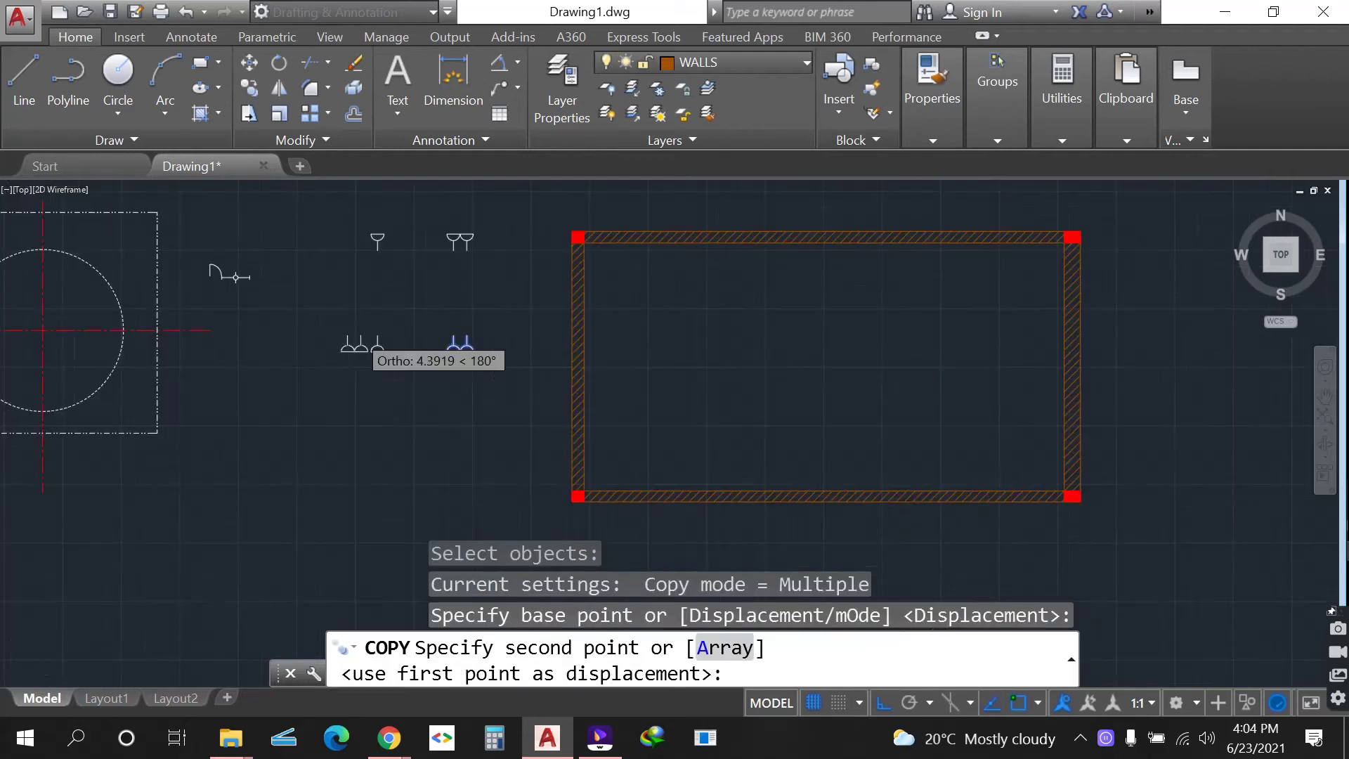
scroll(663, 440, "up", 4)
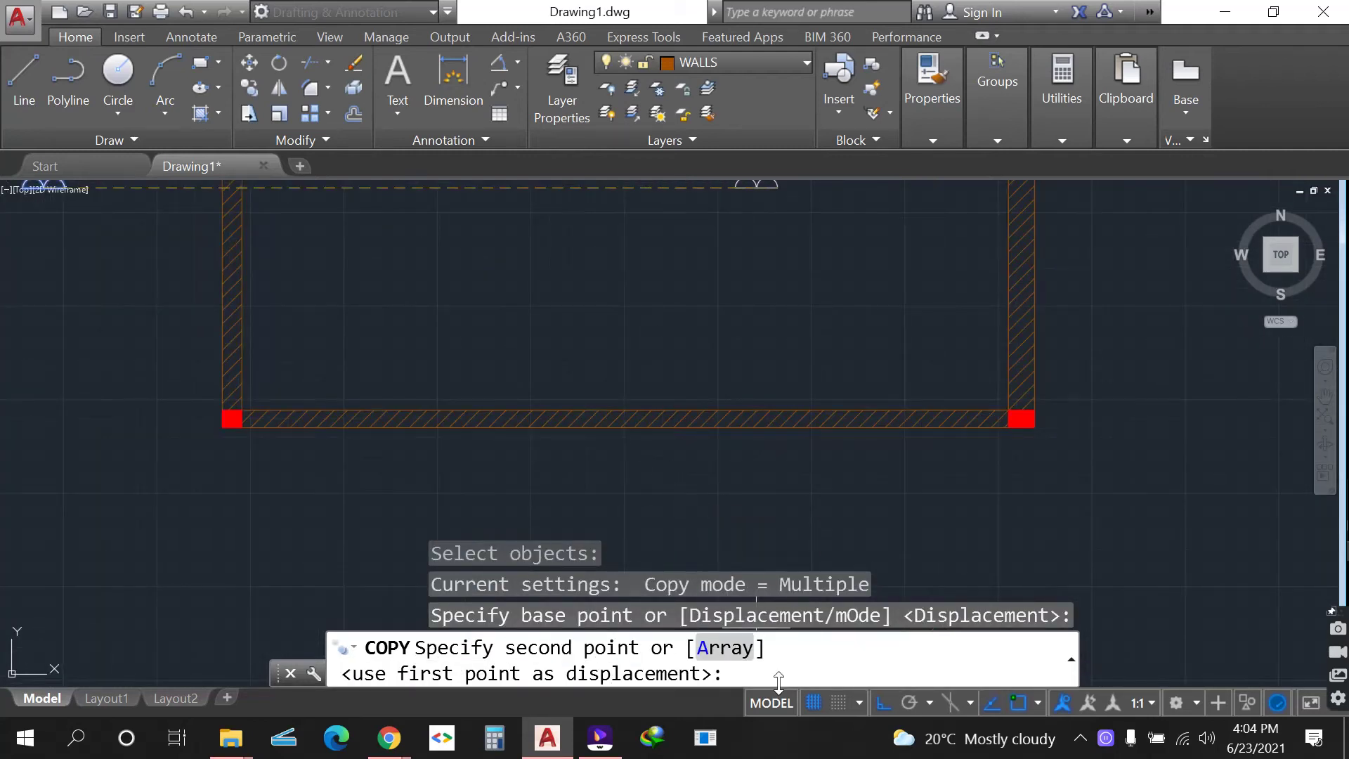
left_click(883, 701)
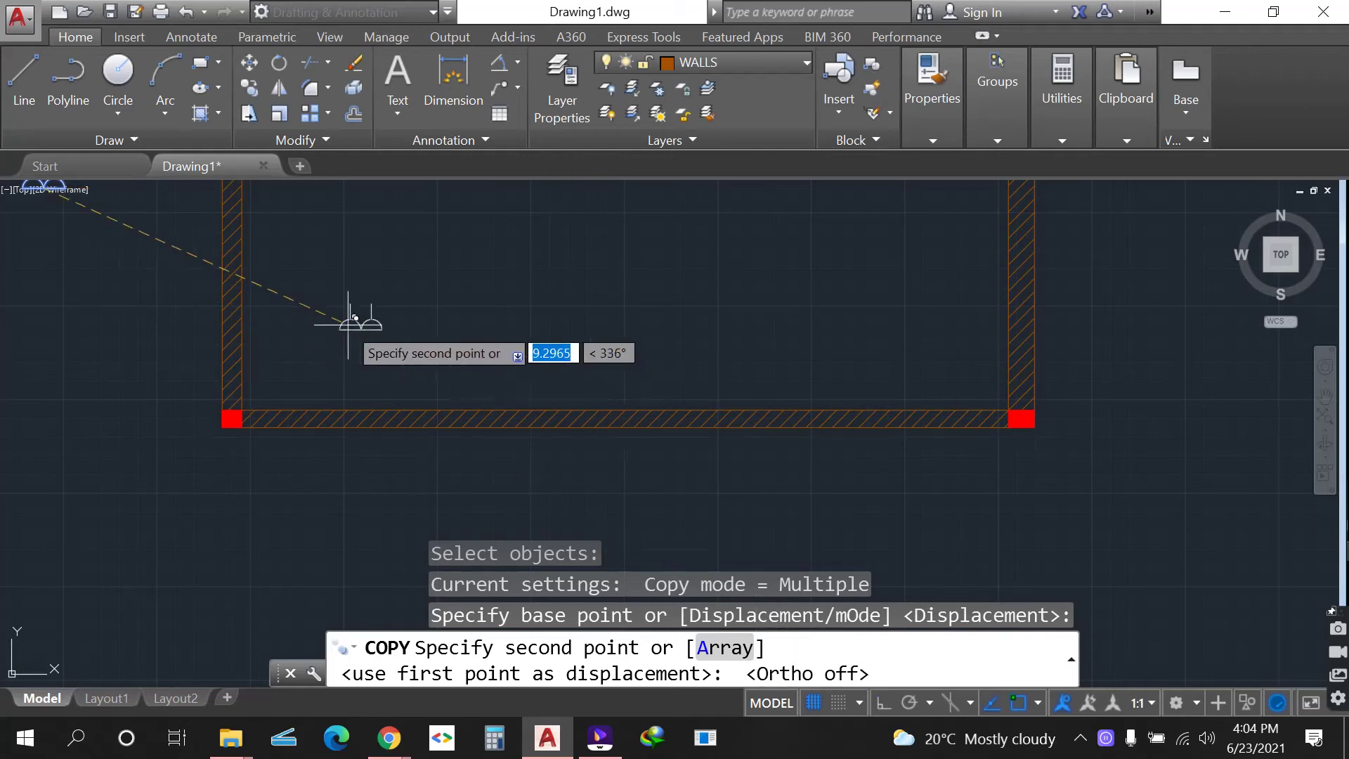
left_click(388, 408)
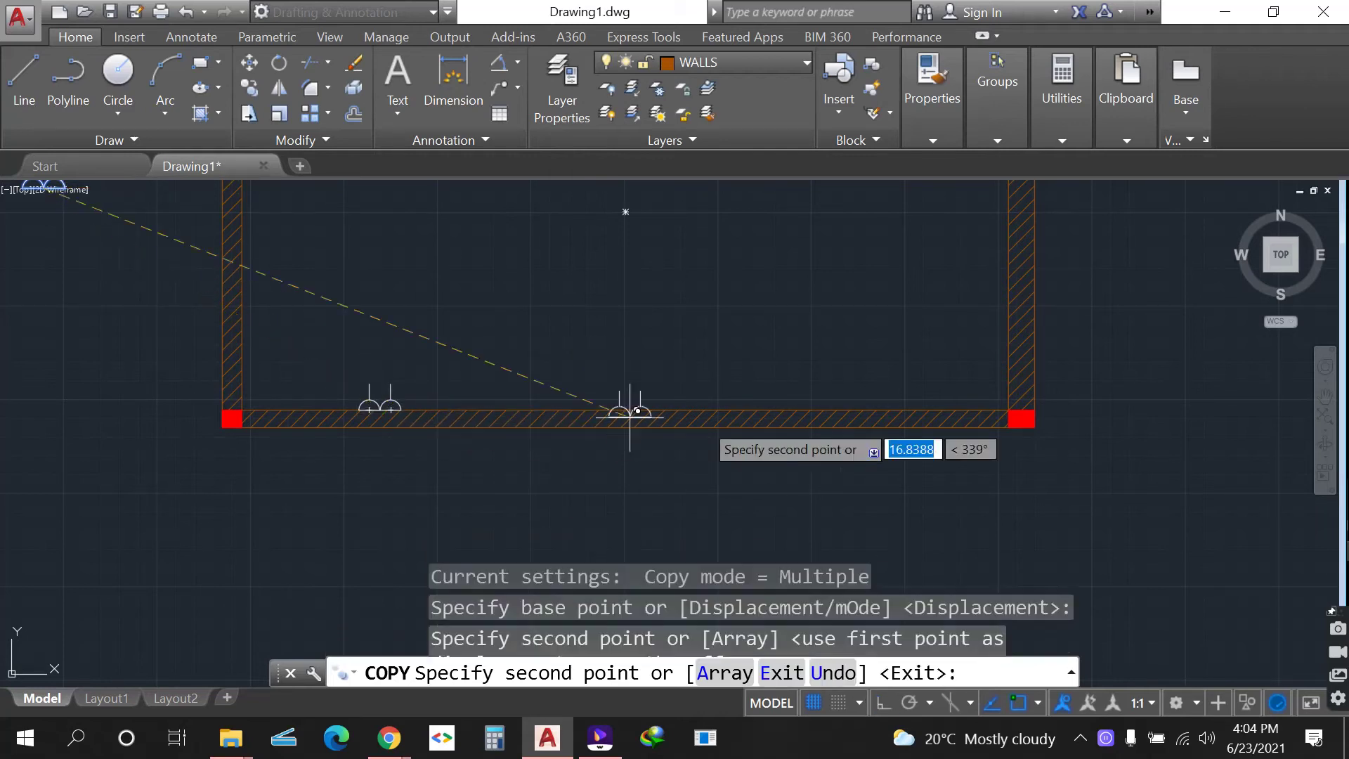
left_click(874, 410)
key("Return")
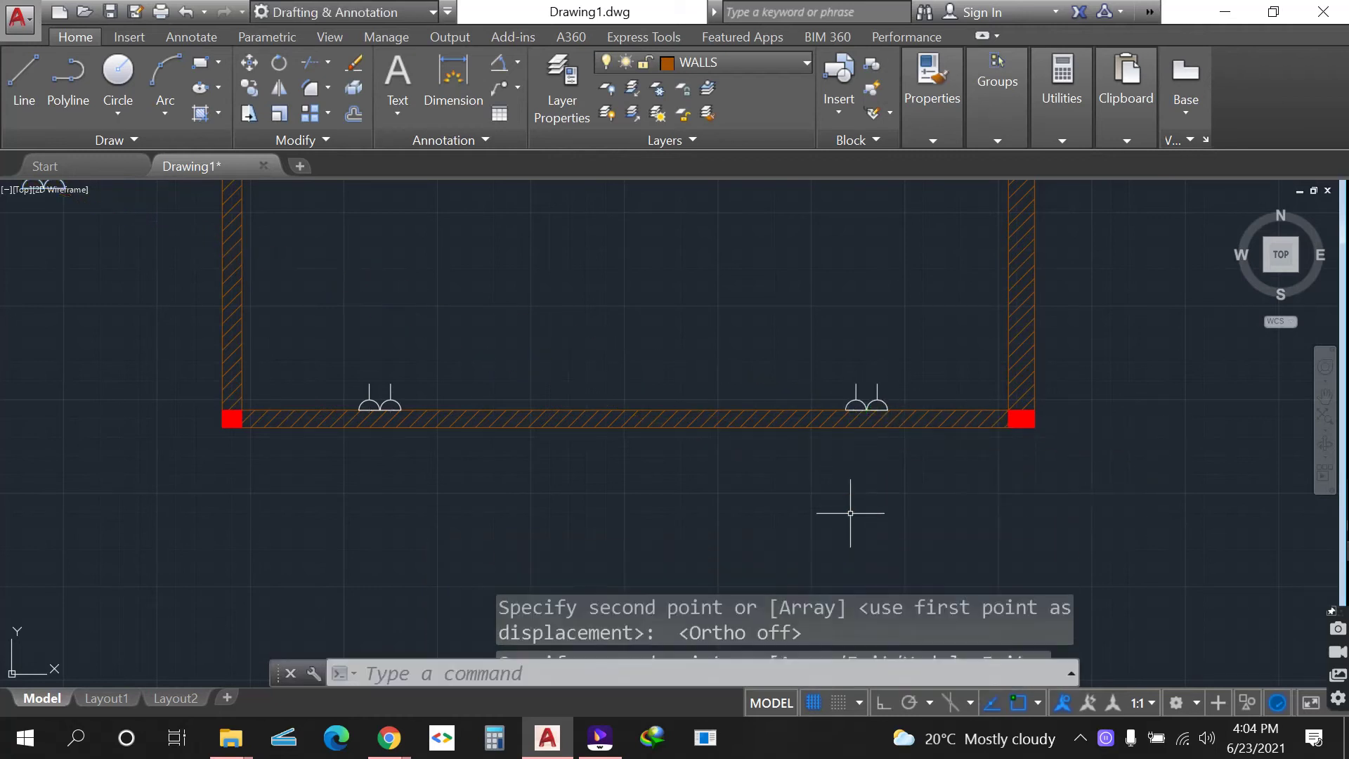
scroll(830, 524, "down", 4)
scroll(527, 324, "up", 2)
- Copy the double stemmed symbol twice onto the top wall, one left and one near the right corner
key("Return")
left_click(529, 322)
left_click(492, 278)
key("Return")
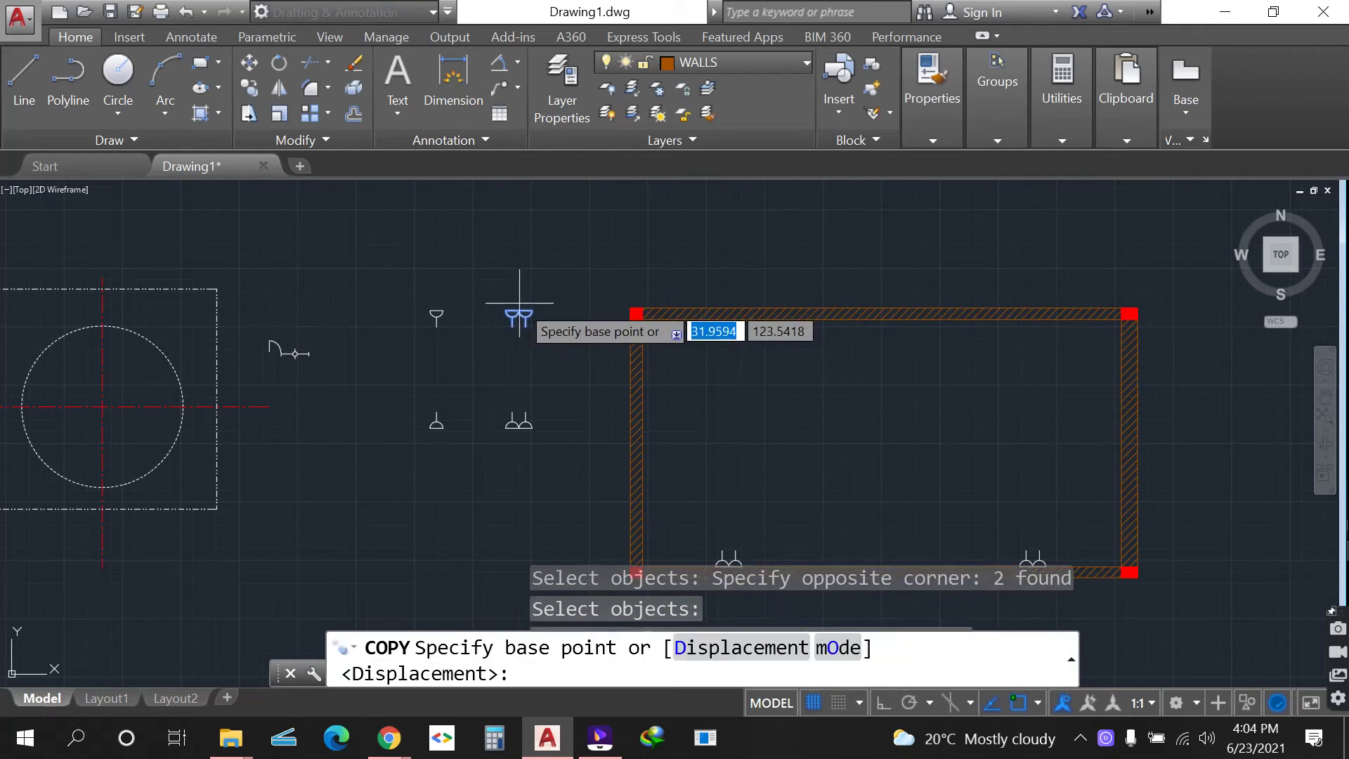
left_click(519, 314)
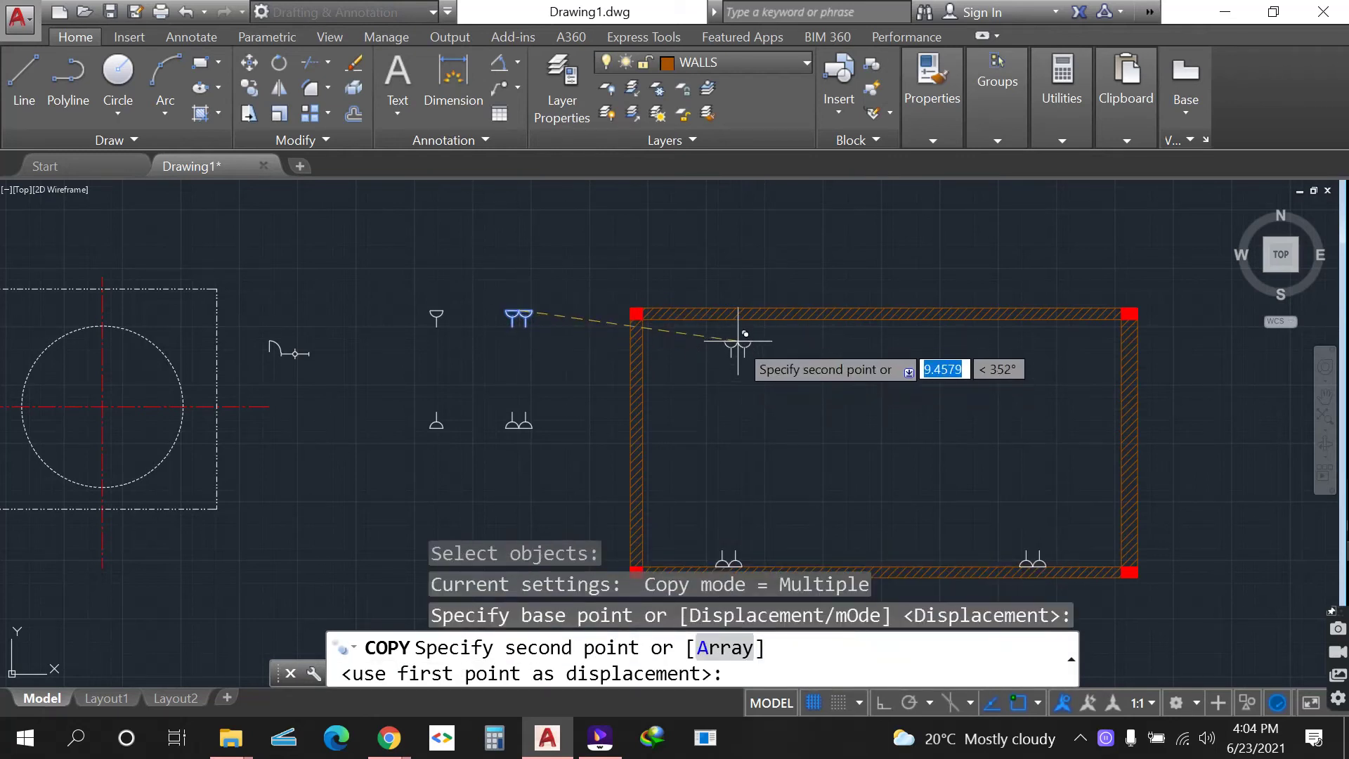
scroll(739, 322, "up", 5)
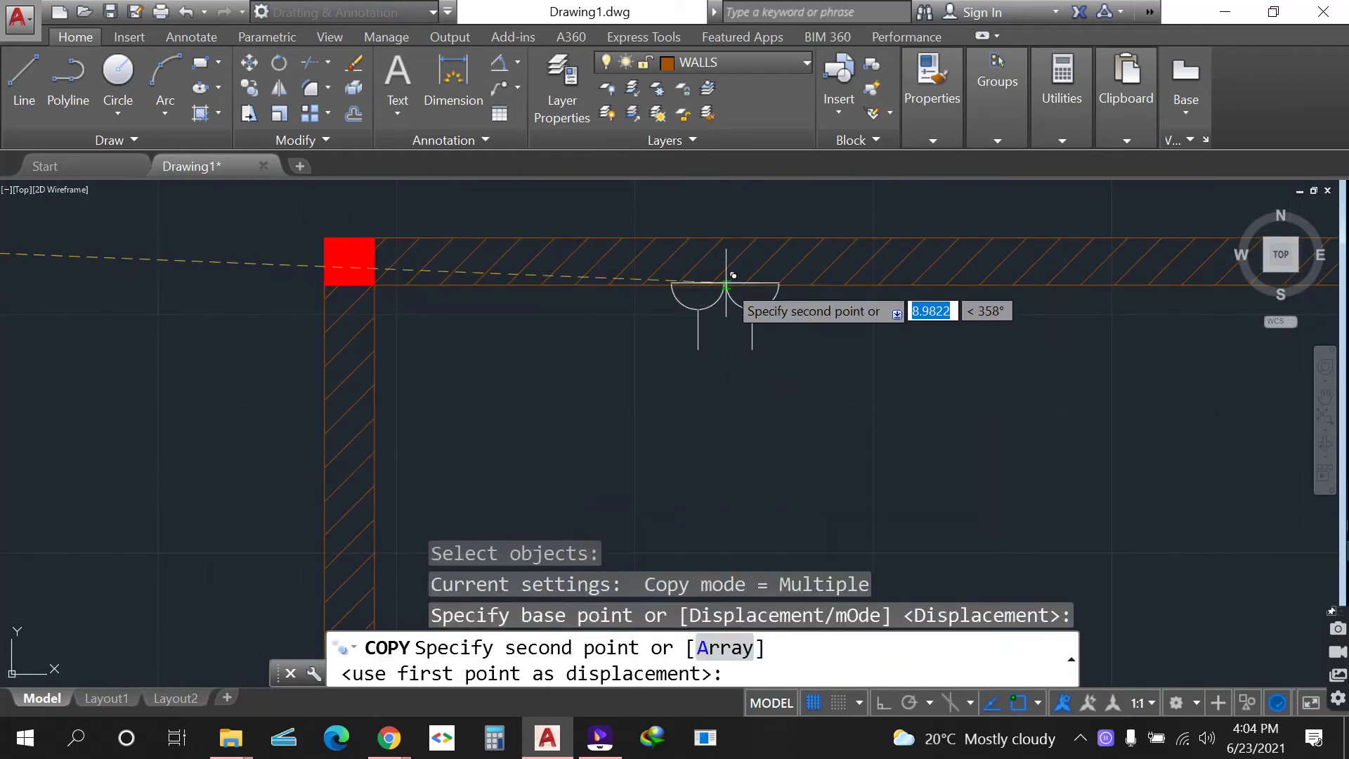
left_click(726, 284)
scroll(340, 303, "down", 5)
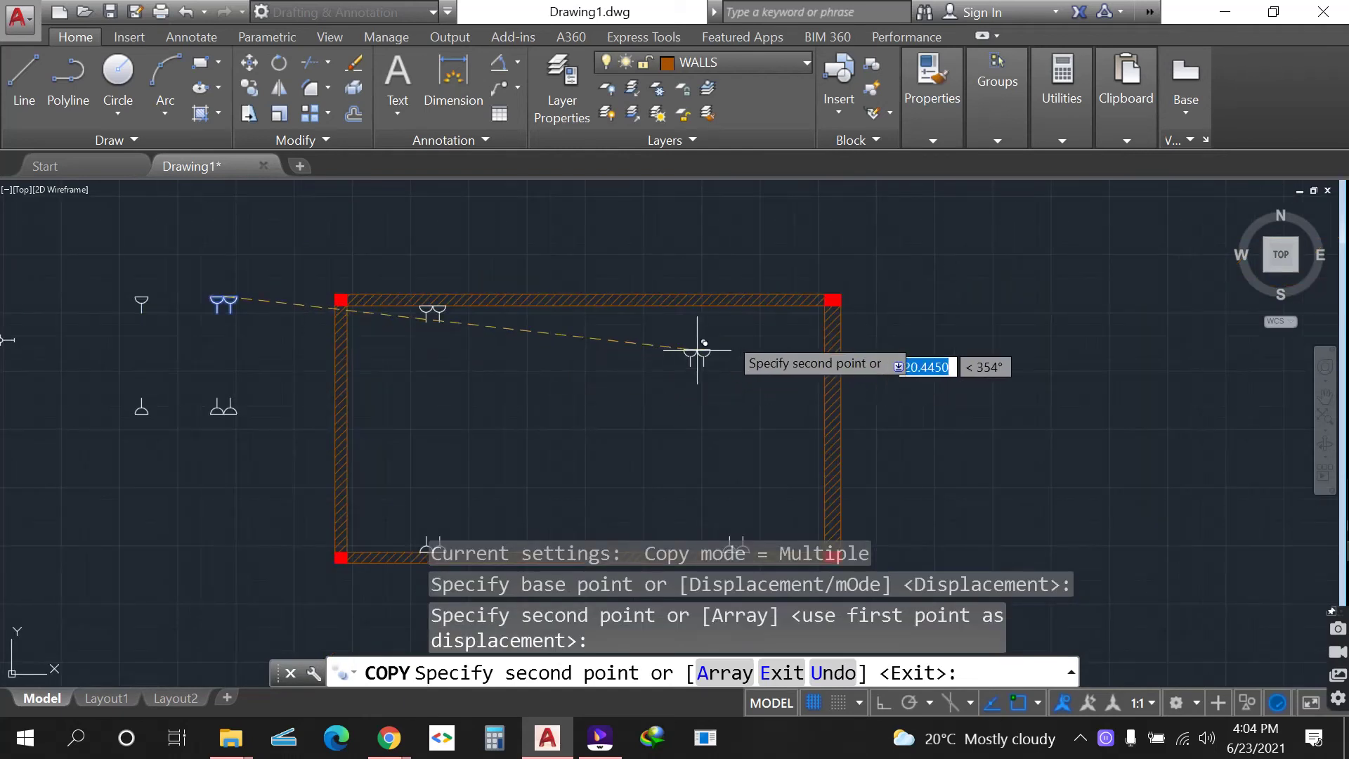
scroll(698, 349, "up", 5)
left_click(680, 239)
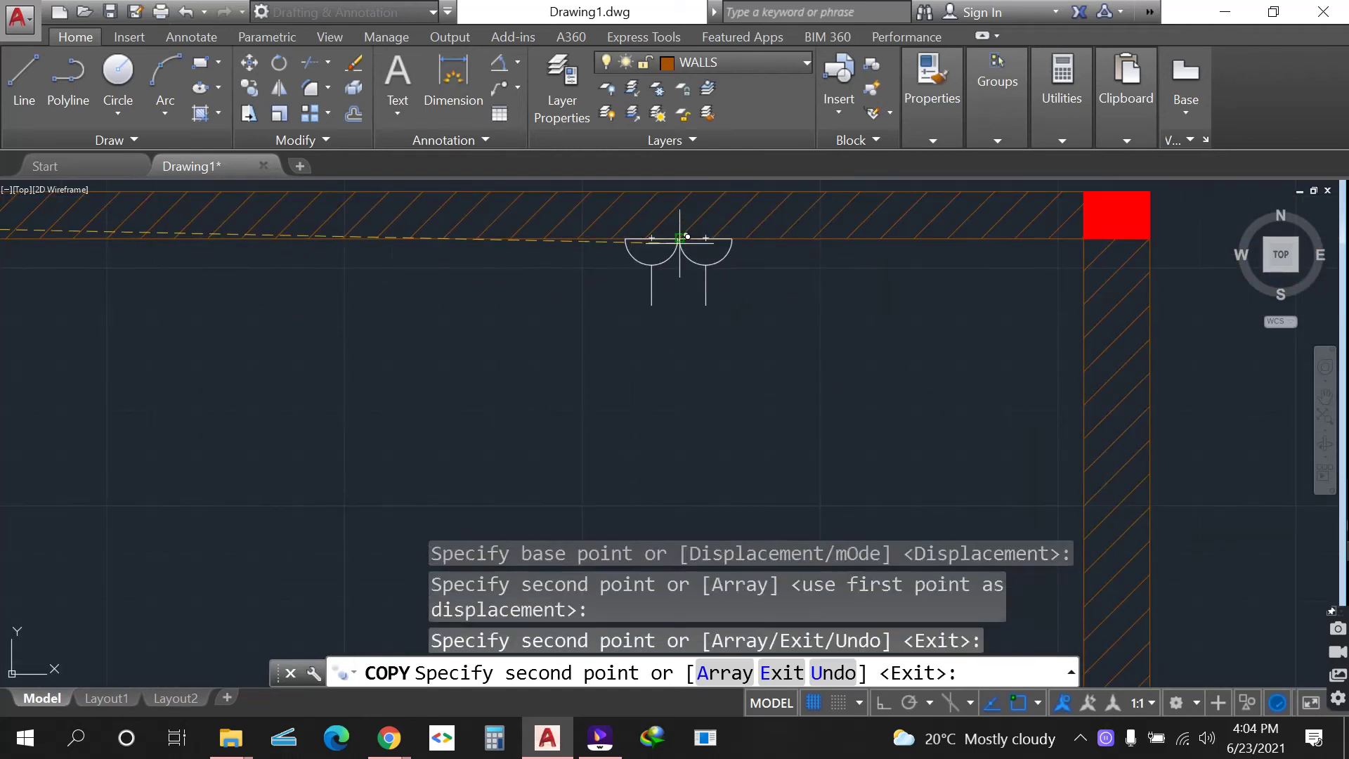
scroll(778, 322, "down", 5)
key("Return")
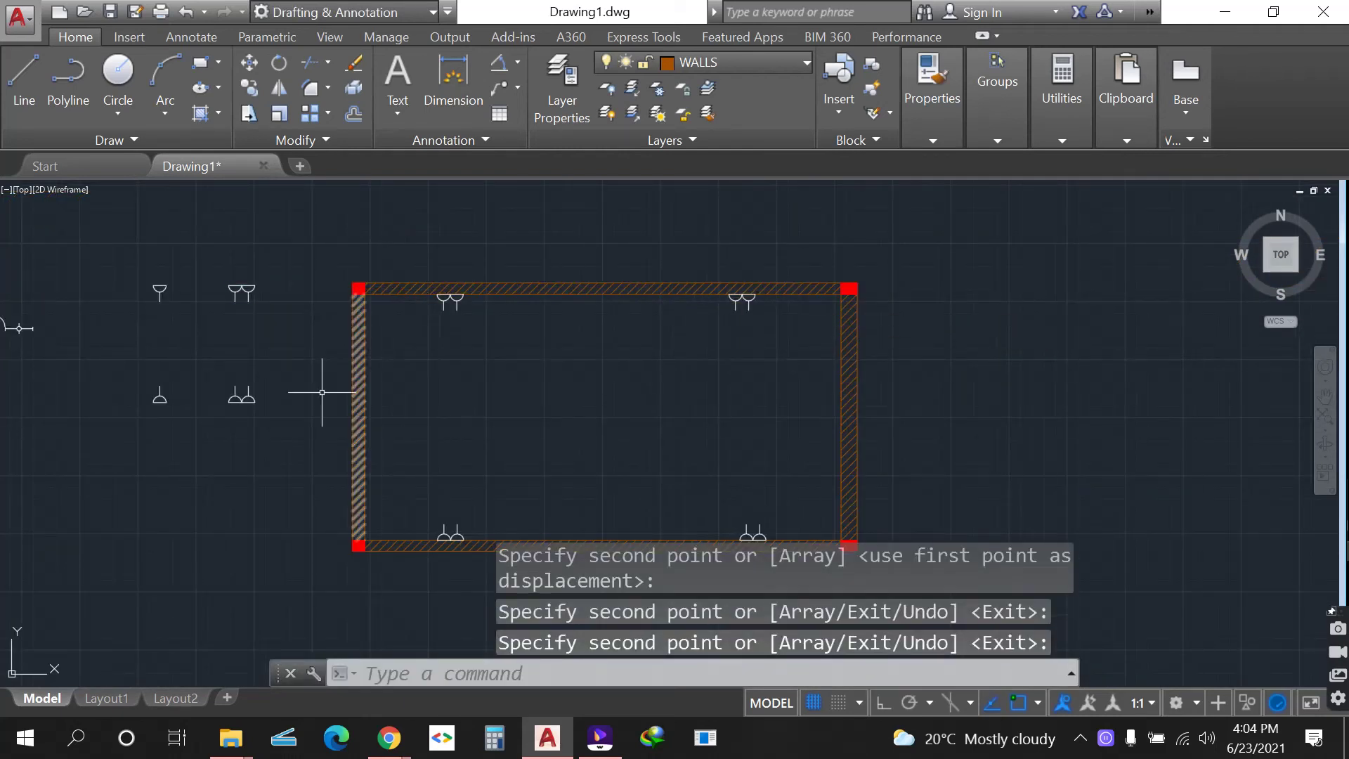
scroll(239, 425, "up", 2)
scroll(732, 431, "down", 4)
scroll(422, 365, "up", 4)
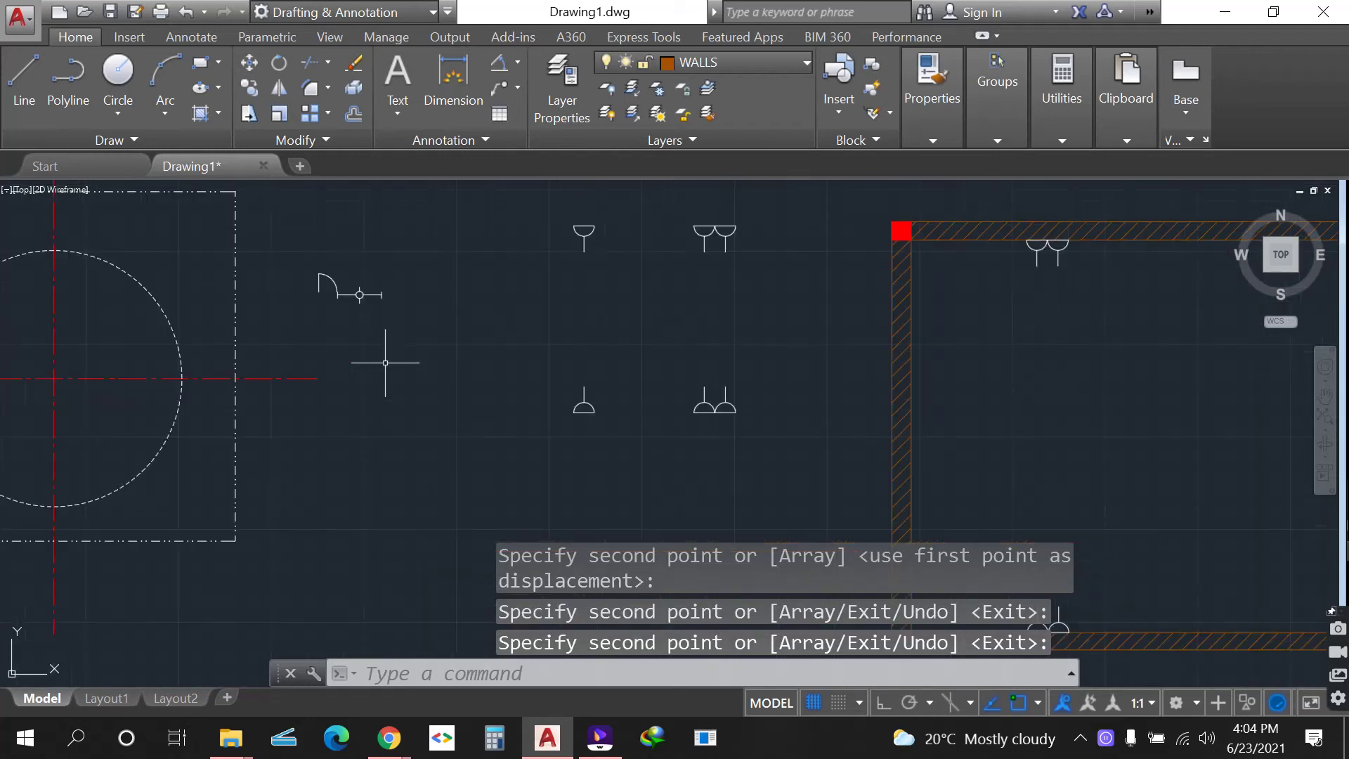
- Copy the circle-on-a-line fixture symbol into the room, one copy in each half
key("Return")
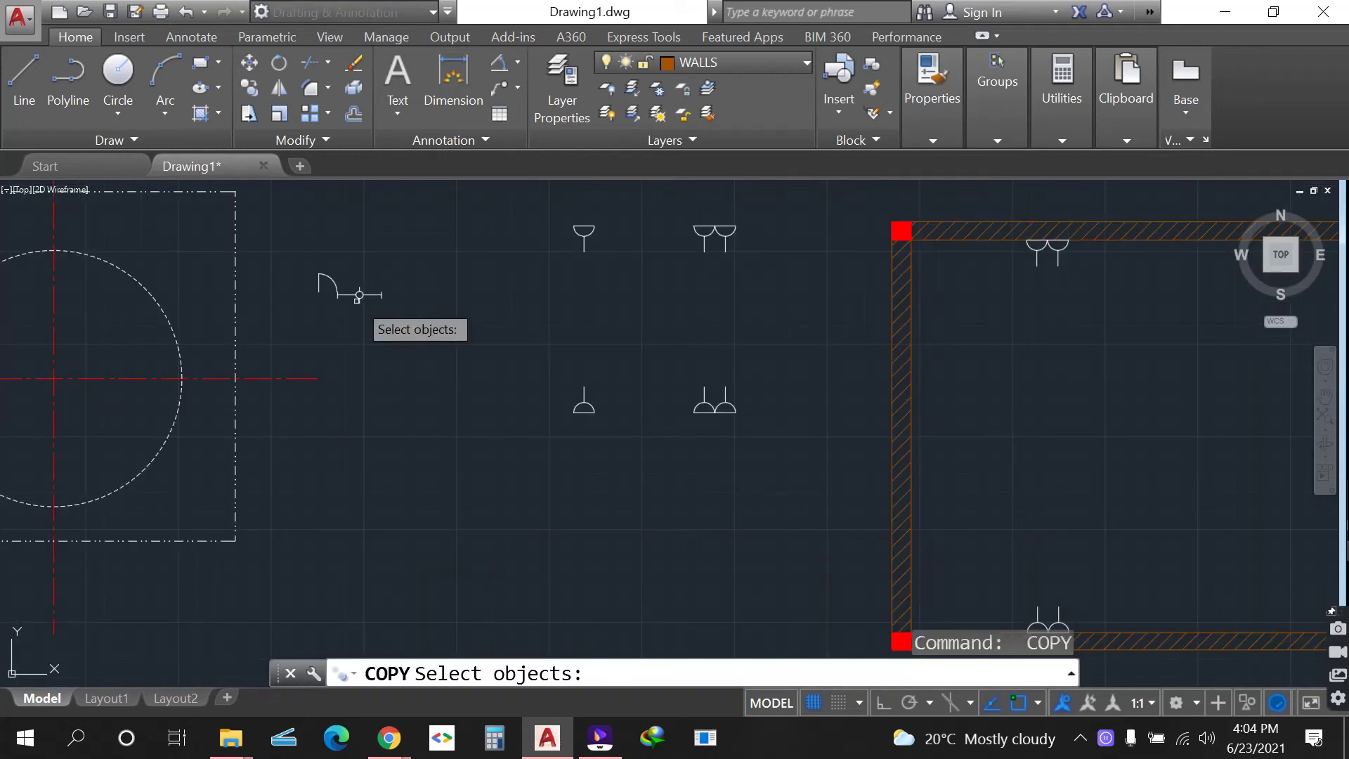
left_click(358, 295)
key("Return")
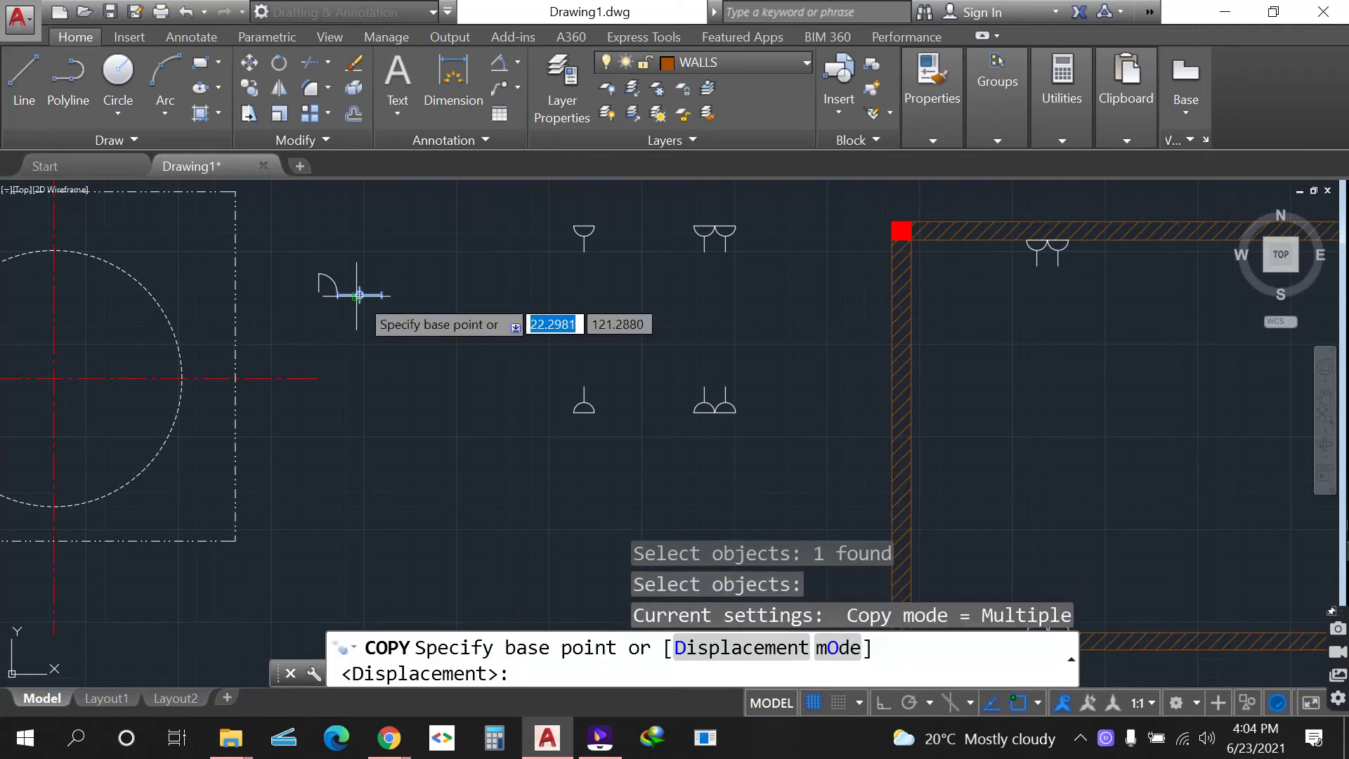
left_click(357, 295)
scroll(563, 385, "down", 3)
scroll(693, 386, "up", 4)
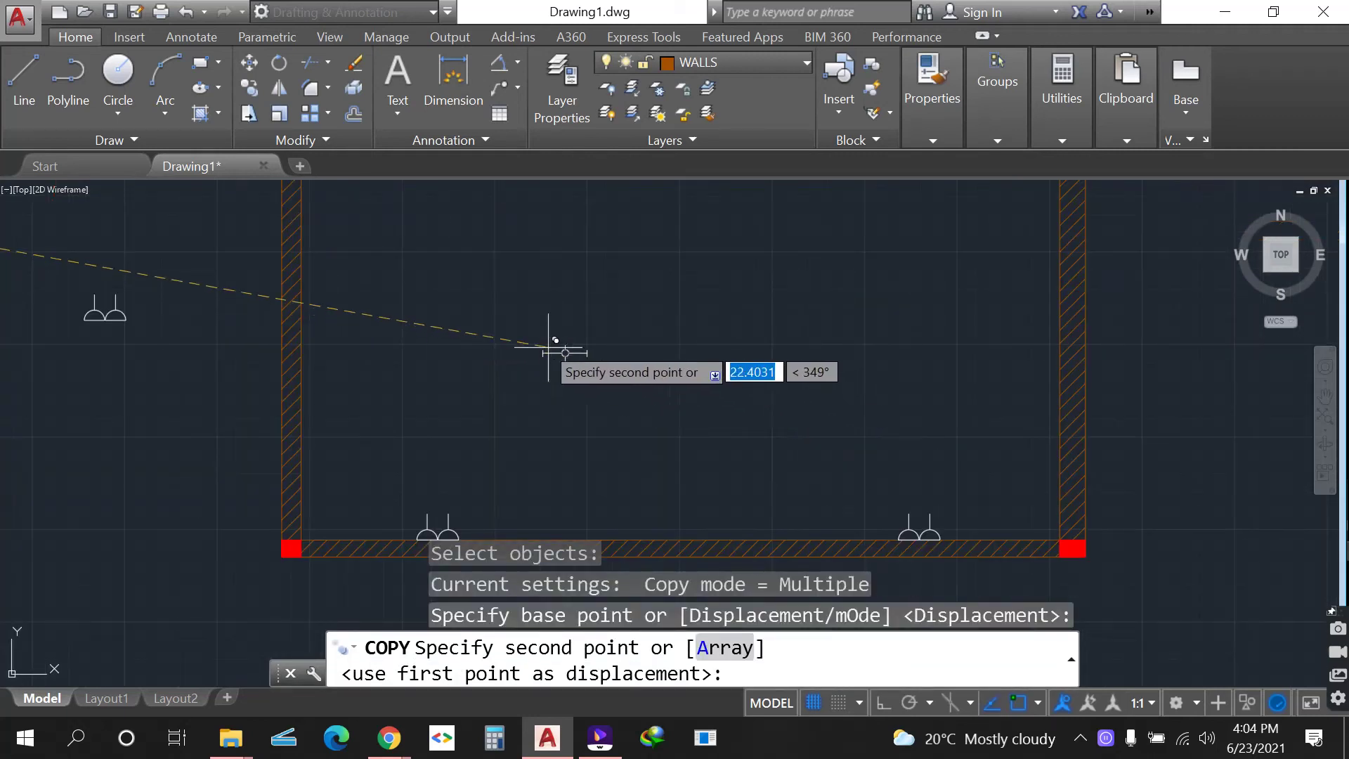
scroll(497, 338, "down", 4)
scroll(499, 346, "up", 2)
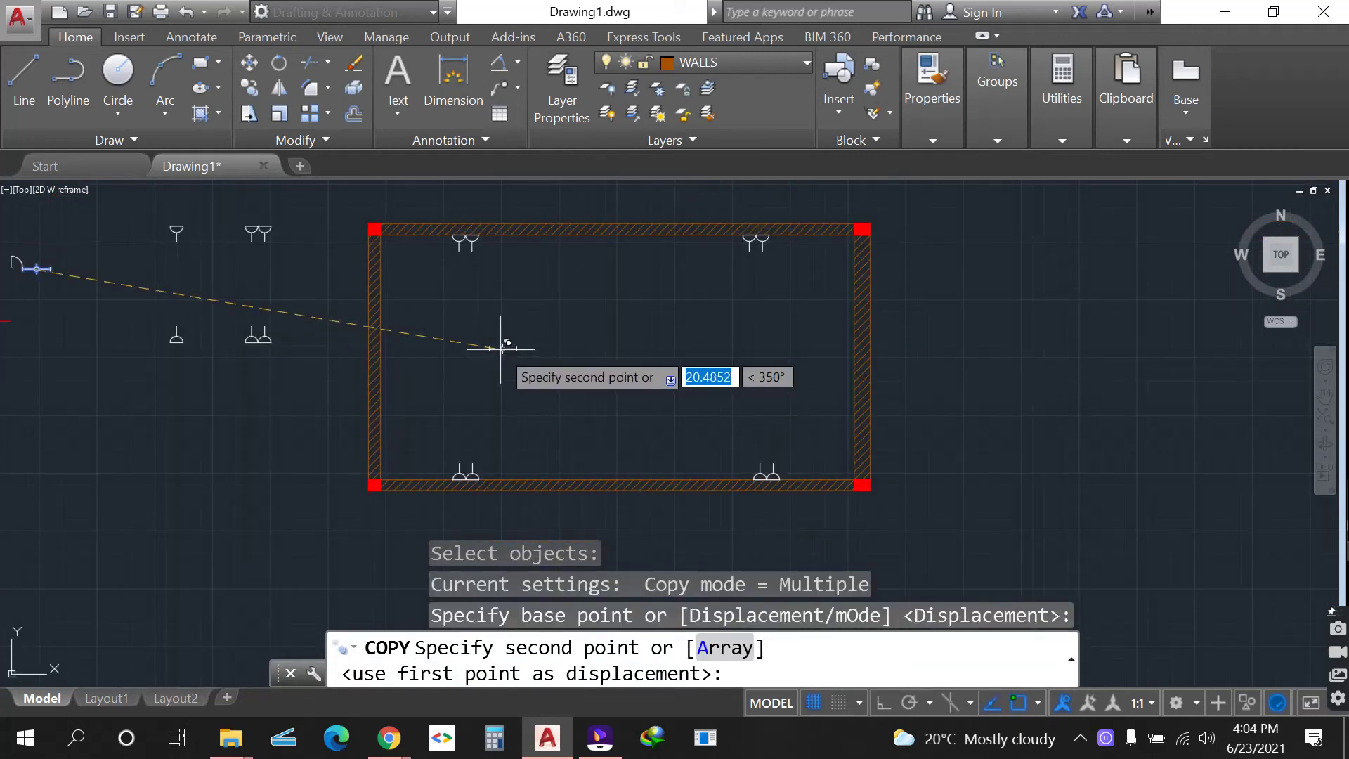
left_click(501, 348)
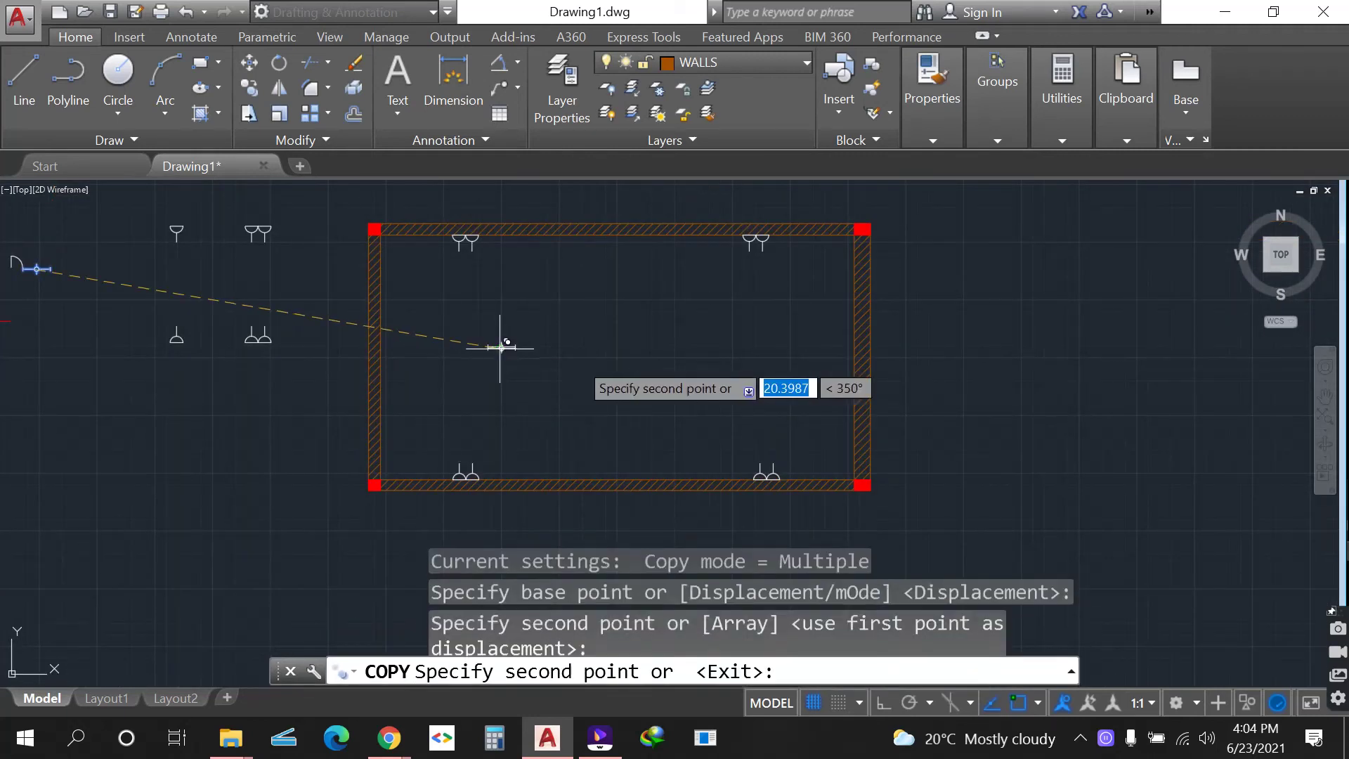
left_click(743, 345)
key("Return")
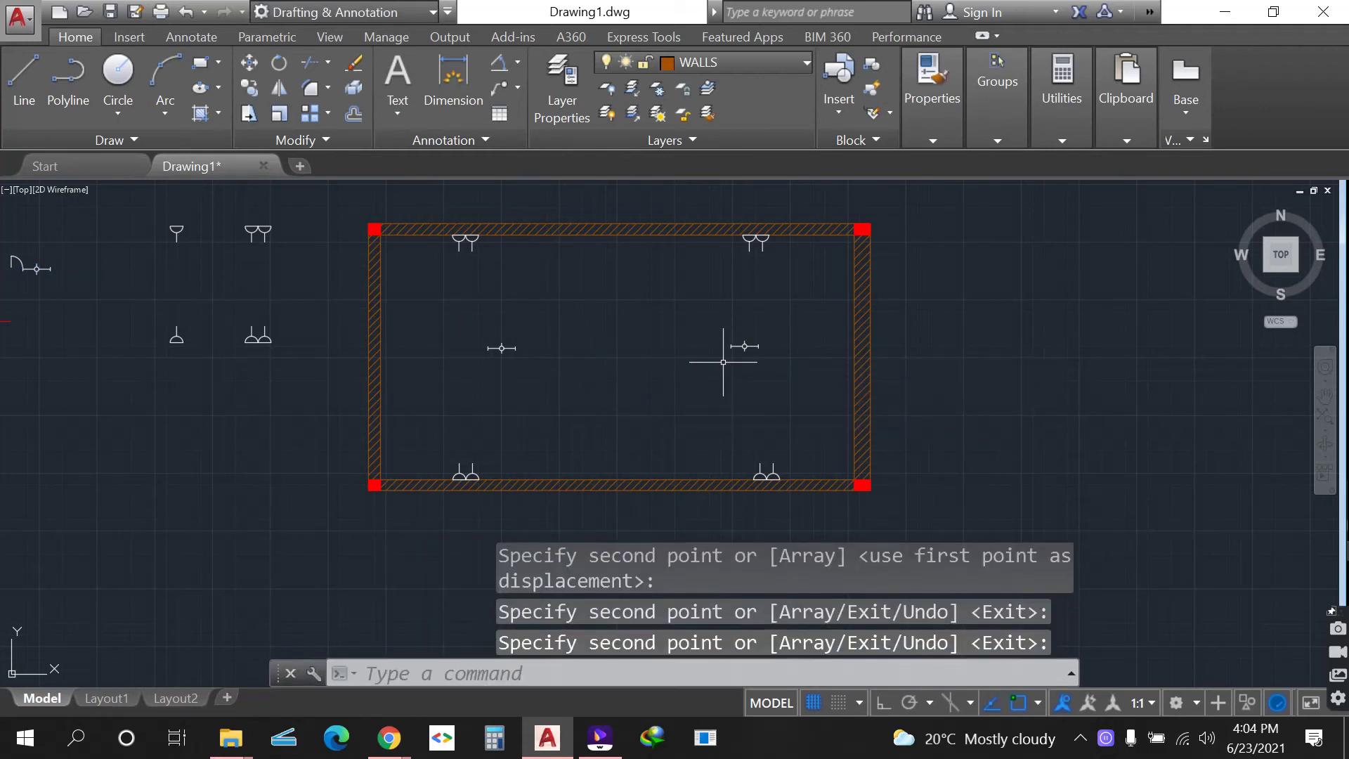
scroll(723, 361, "down", 2)
scroll(664, 355, "up", 2)
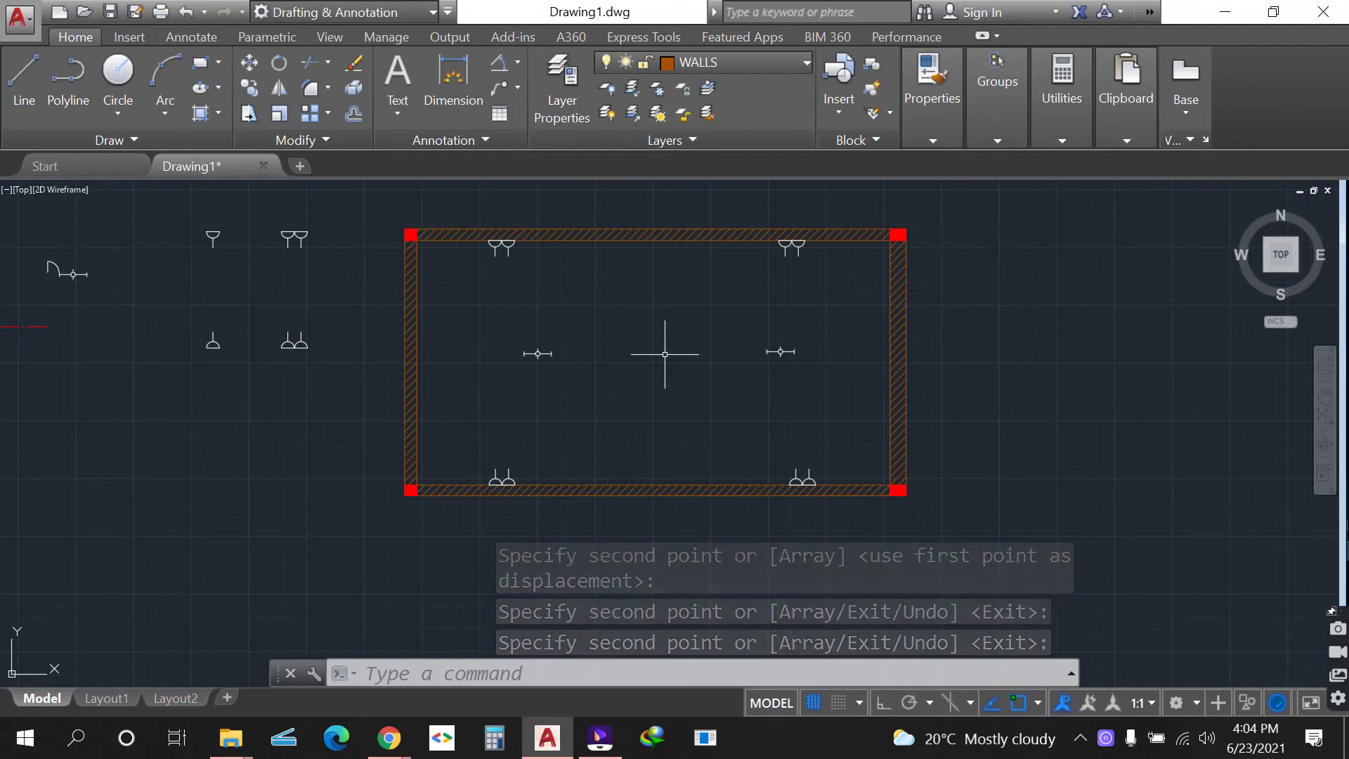
scroll(688, 305, "up", 2)
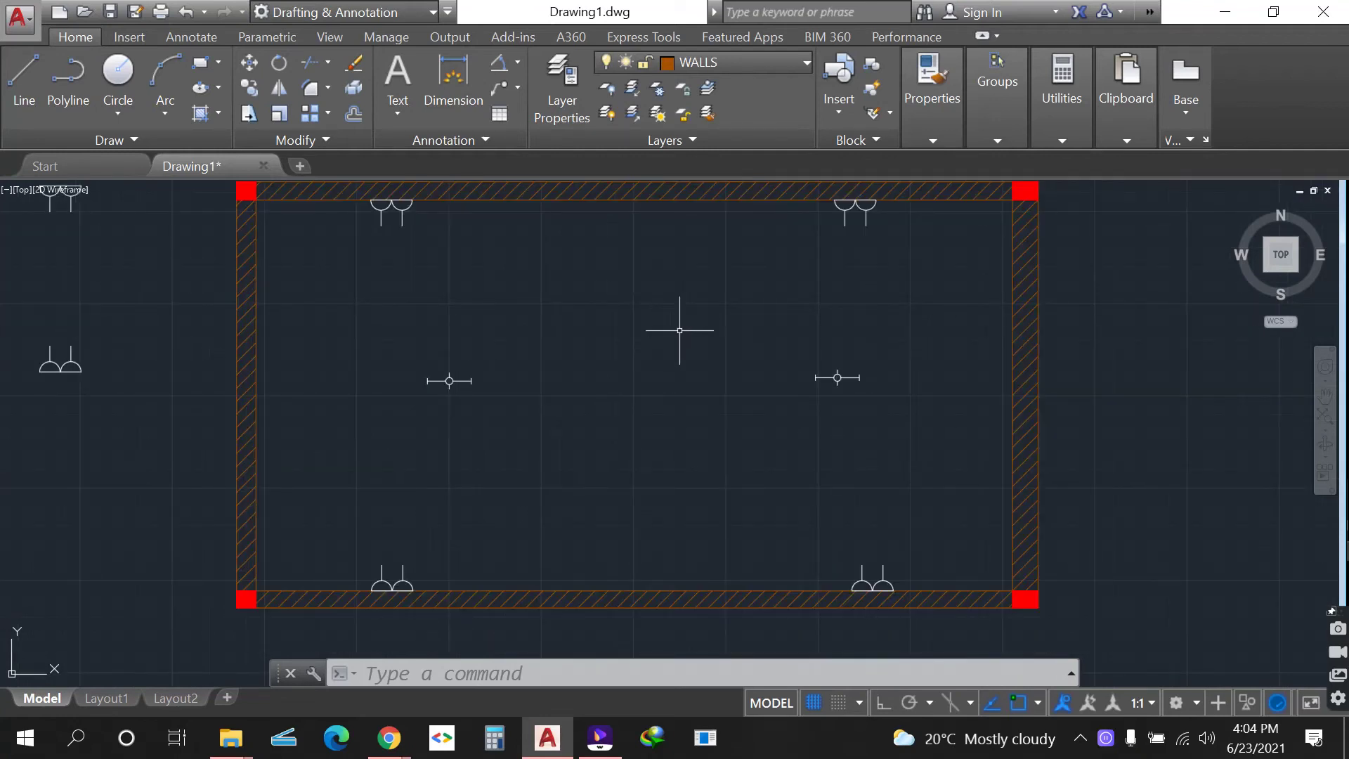
scroll(624, 410, "down", 2)
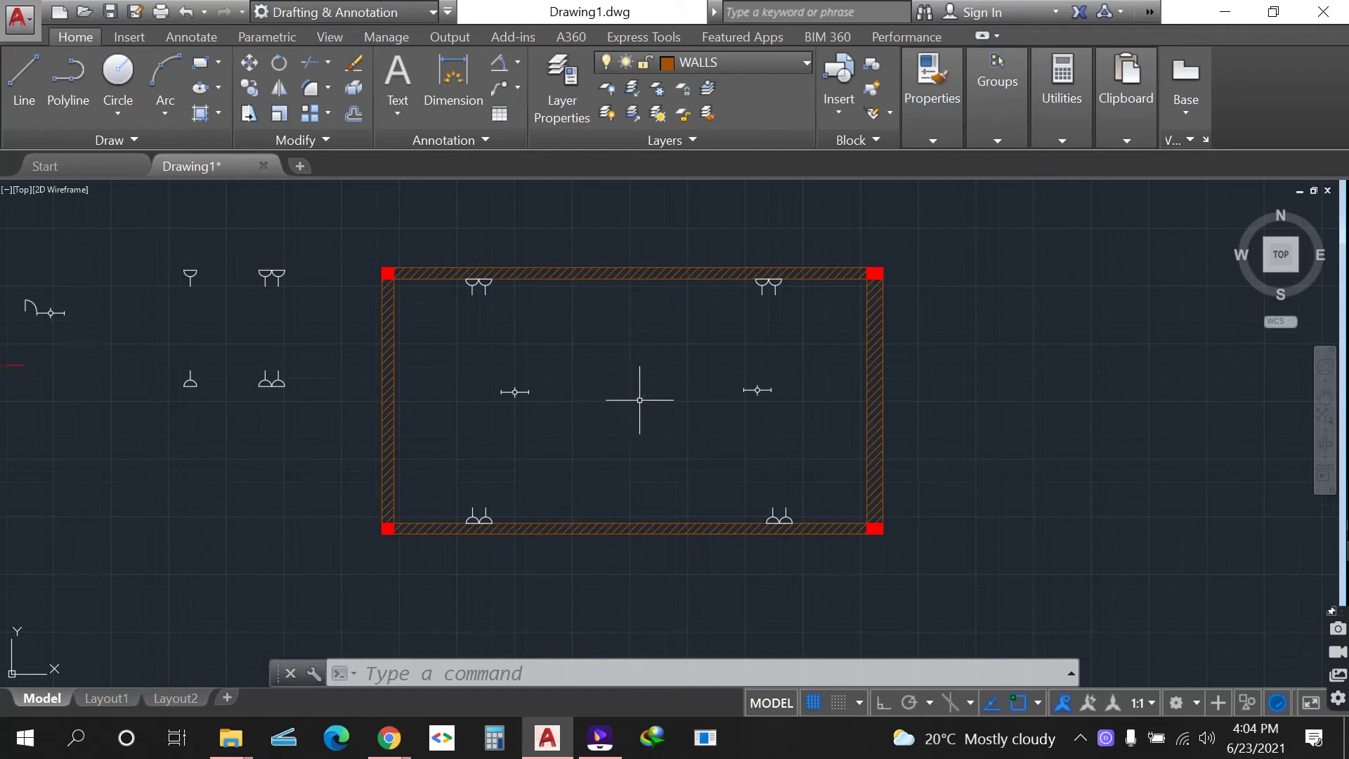
- Make layer 0 the current layer
left_click(776, 61)
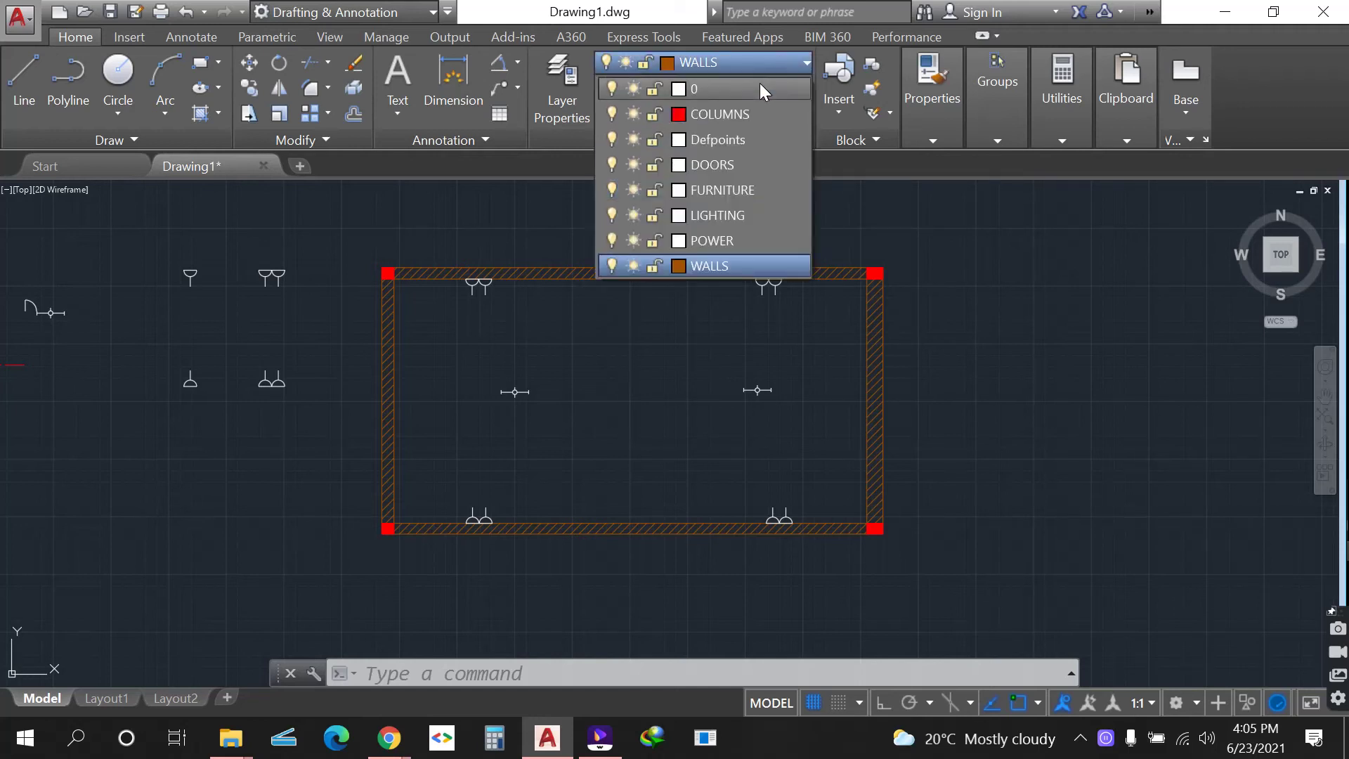
left_click(757, 86)
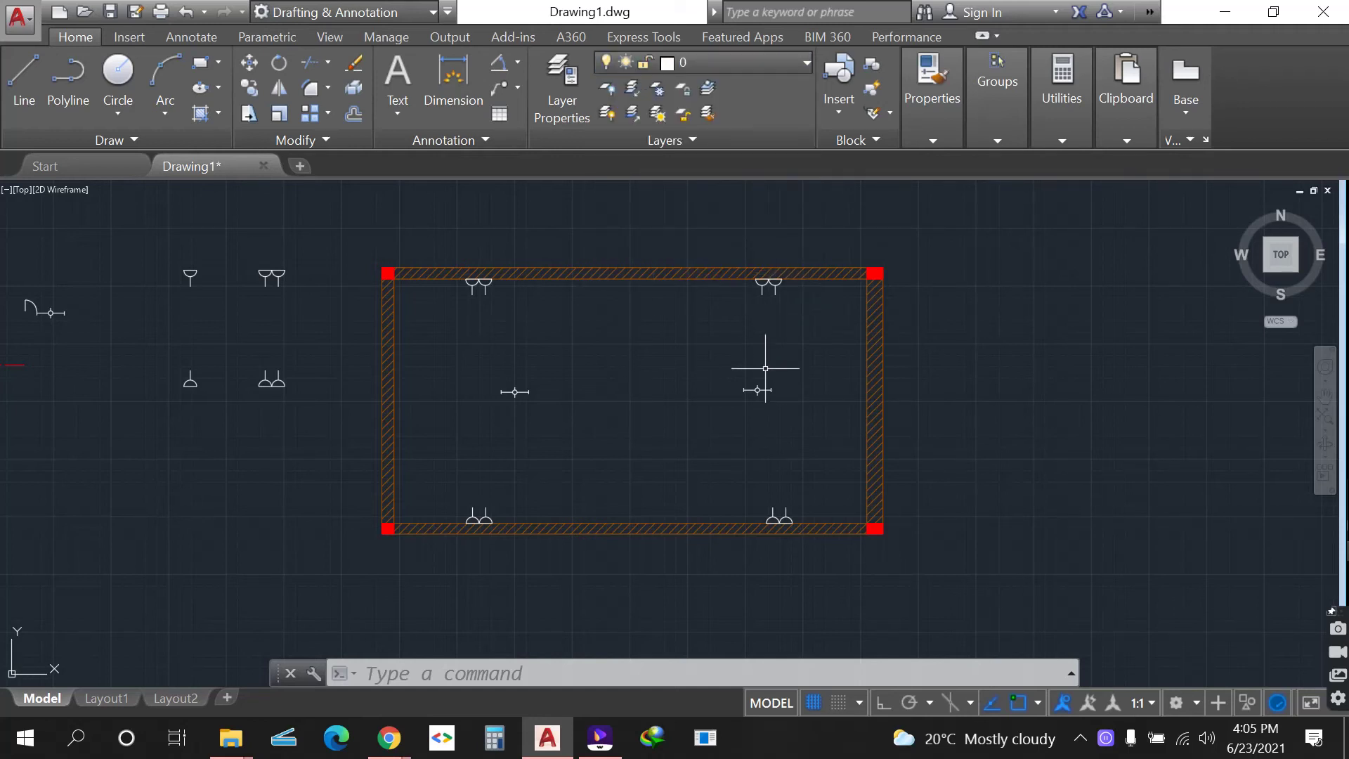
scroll(765, 369, "up", 2)
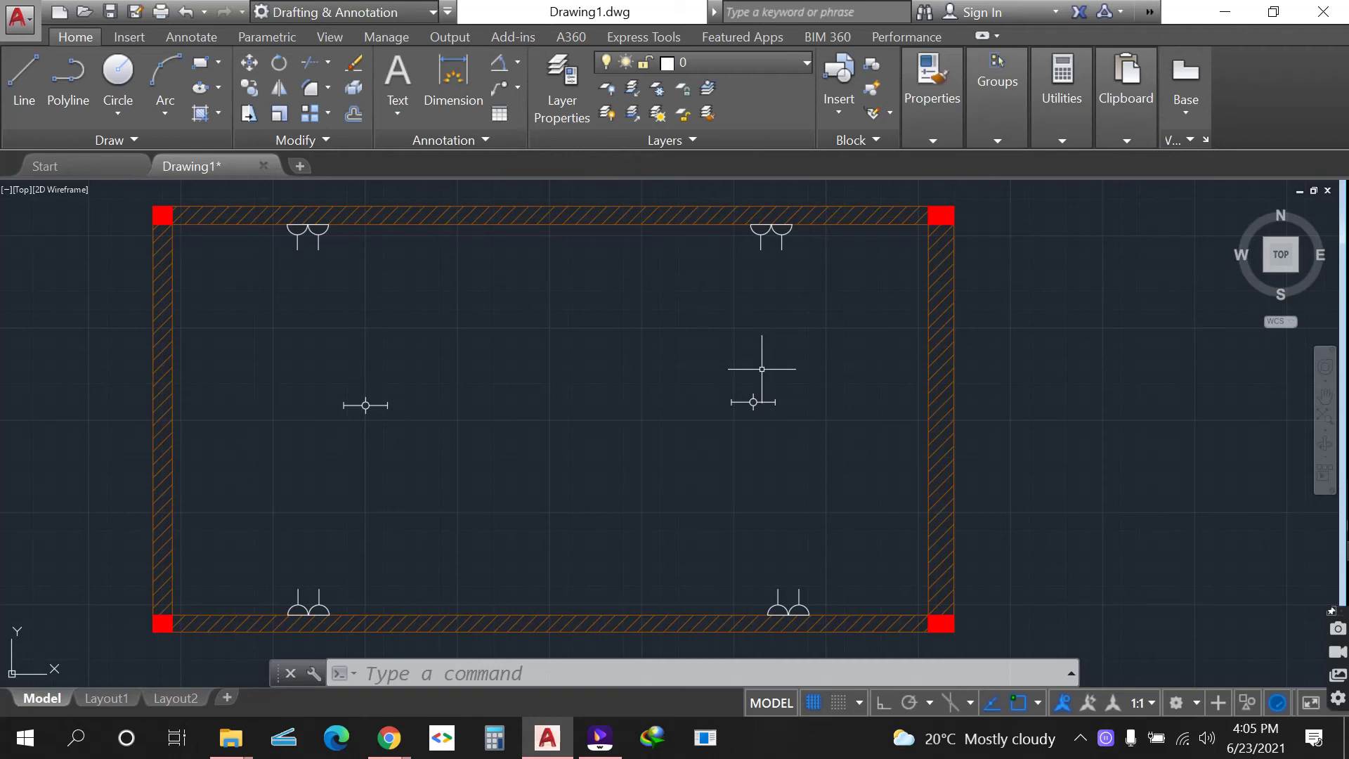
- Turn off the POWER and LIGHTING layers to hide the fixture symbols
left_click(778, 63)
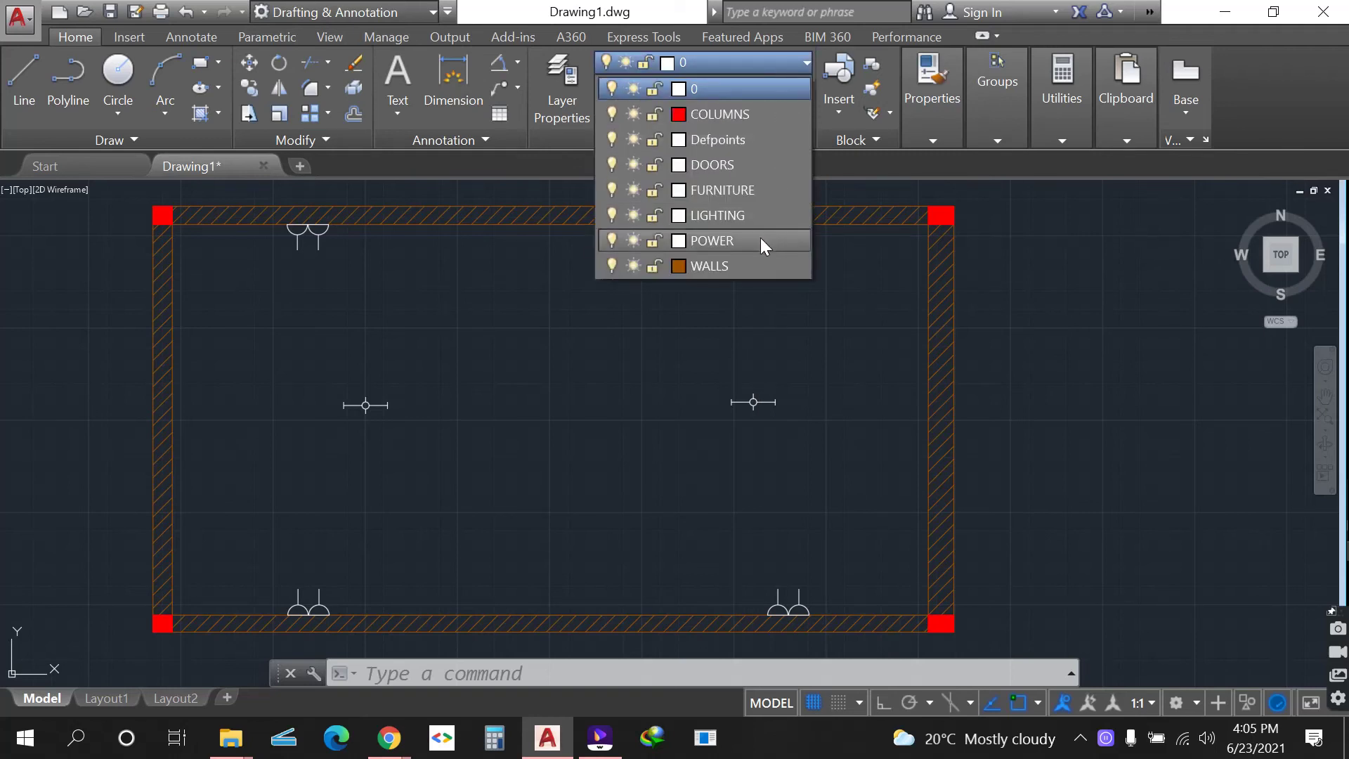
left_click(611, 242)
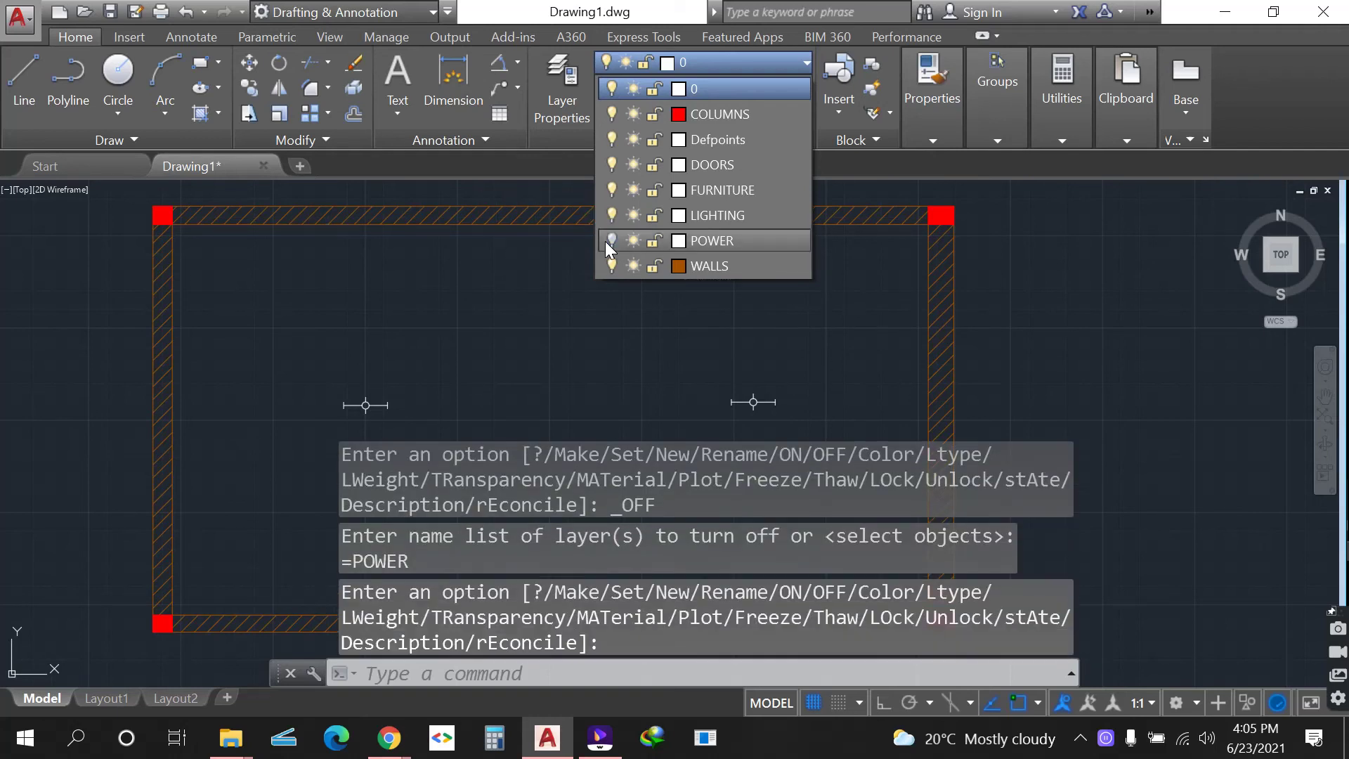
left_click(612, 215)
scroll(608, 305, "down", 4)
scroll(613, 316, "up", 5)
scroll(614, 351, "down", 2)
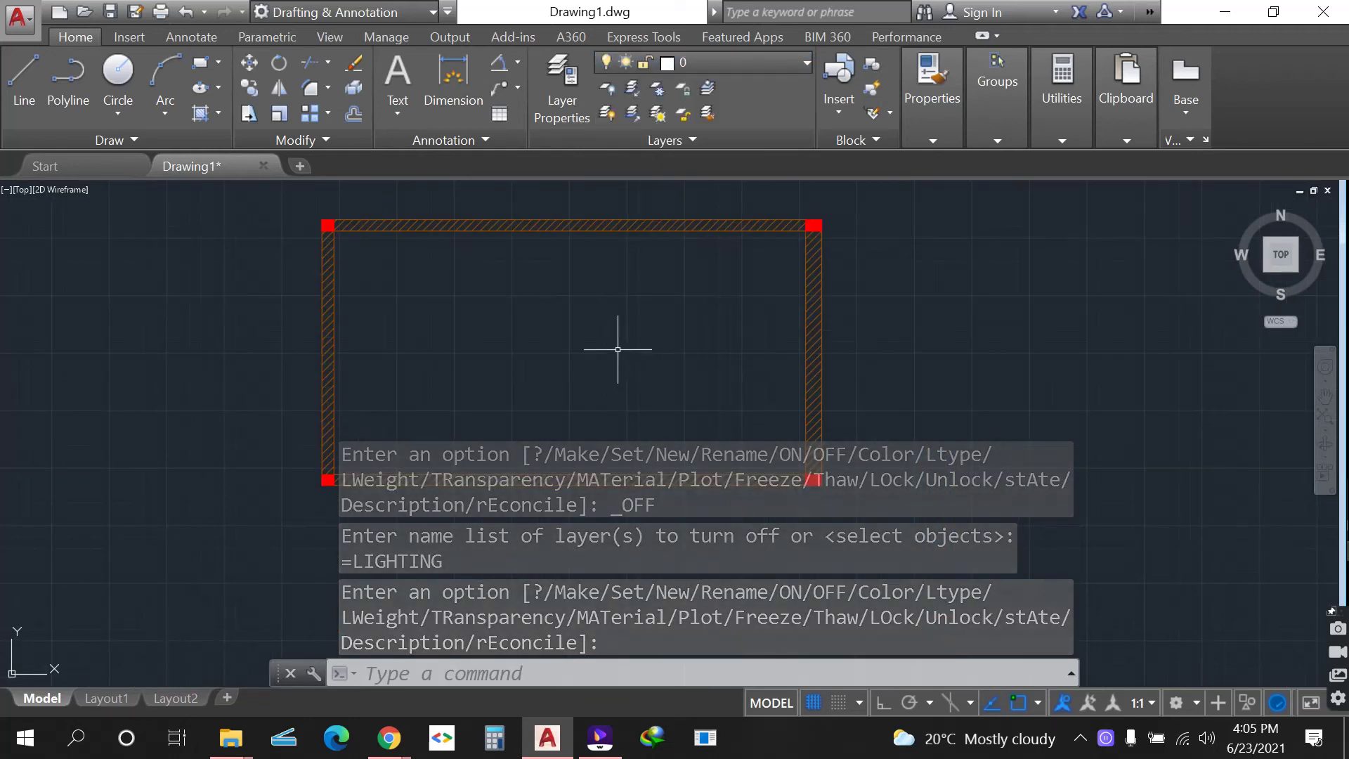
scroll(624, 292, "up", 2)
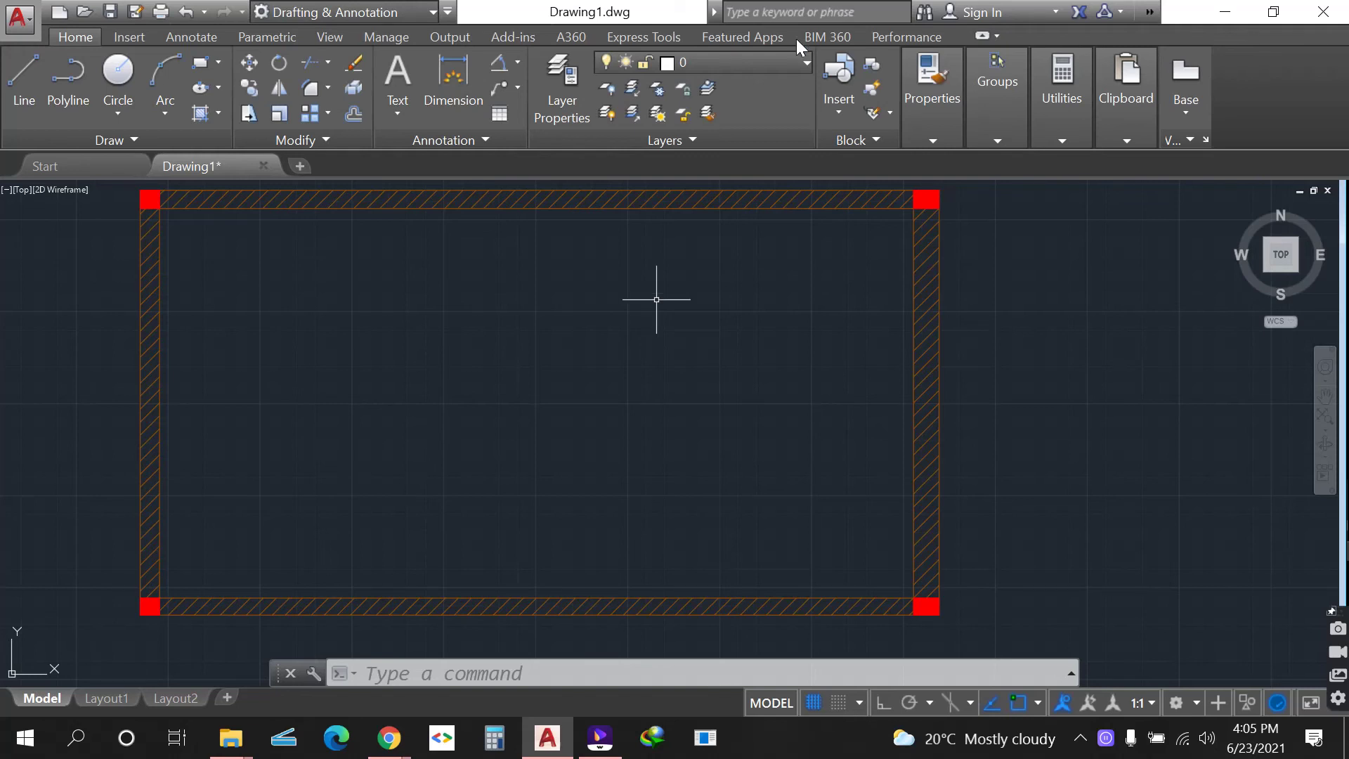
- Turn the LIGHTING and POWER layers back on, with LIGHTING as the current layer
left_click(773, 61)
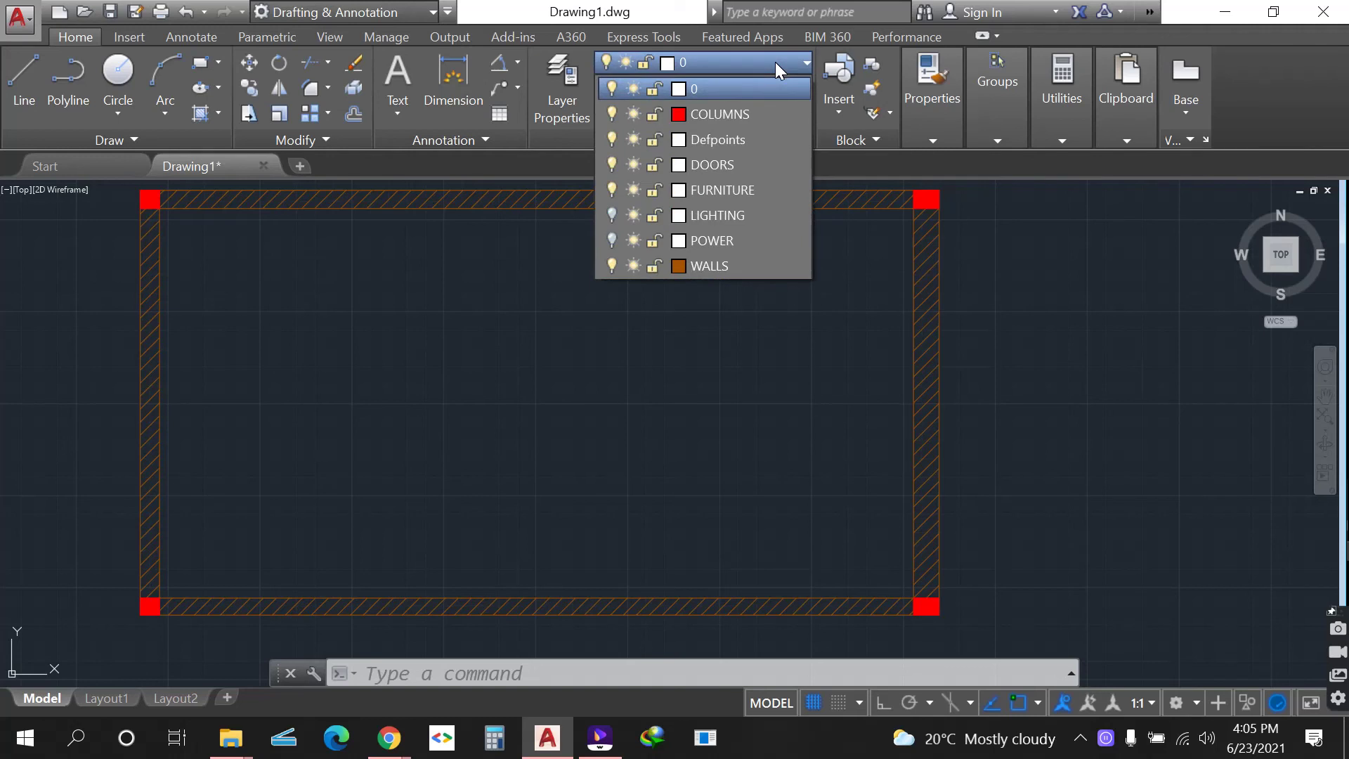
left_click(605, 215)
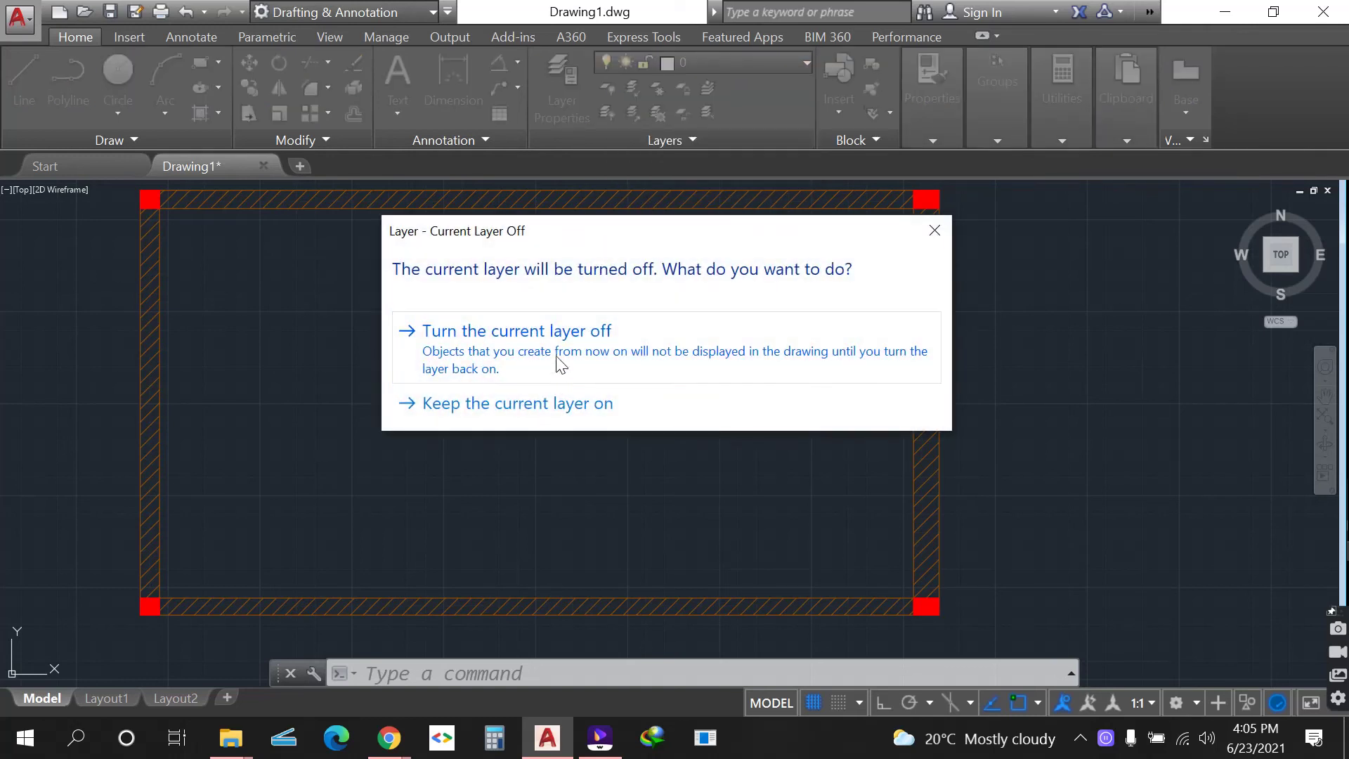
left_click(575, 404)
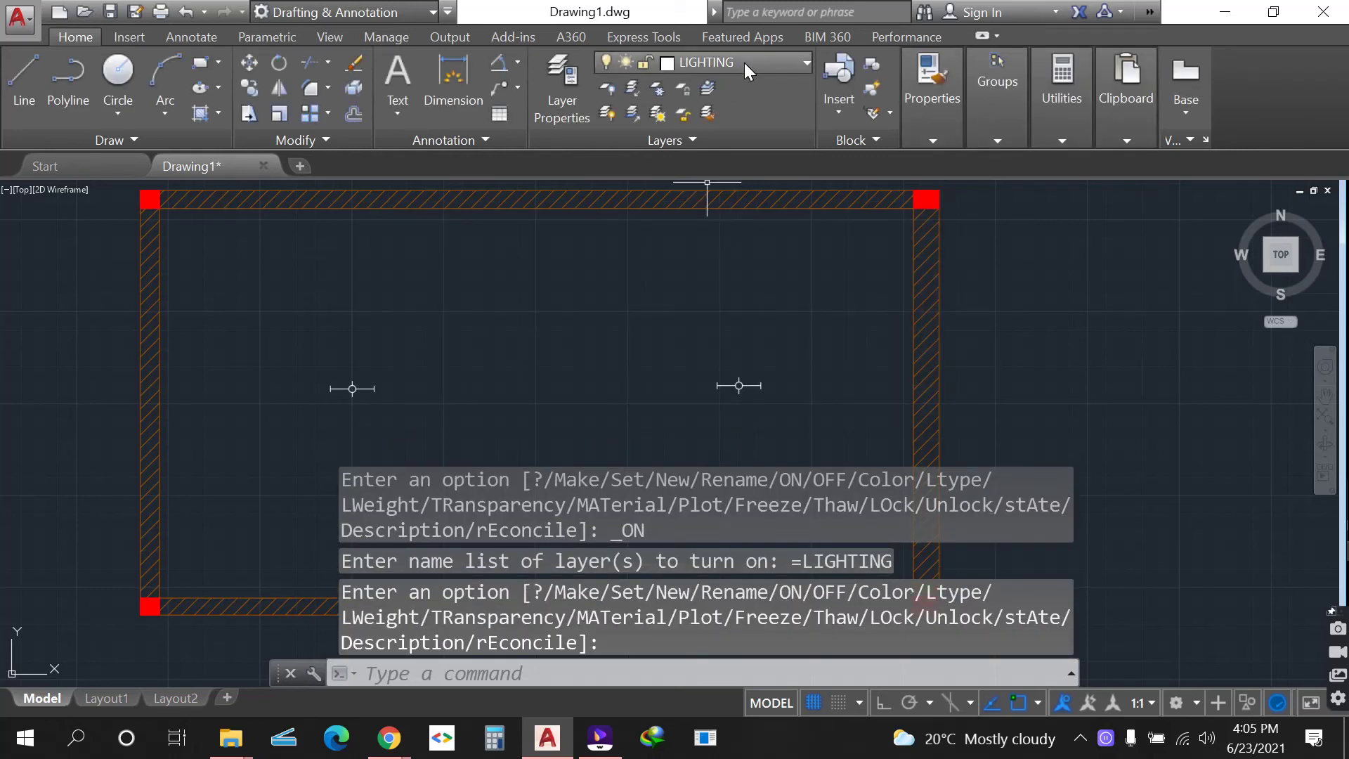
left_click(744, 62)
left_click(608, 241)
left_click(556, 312)
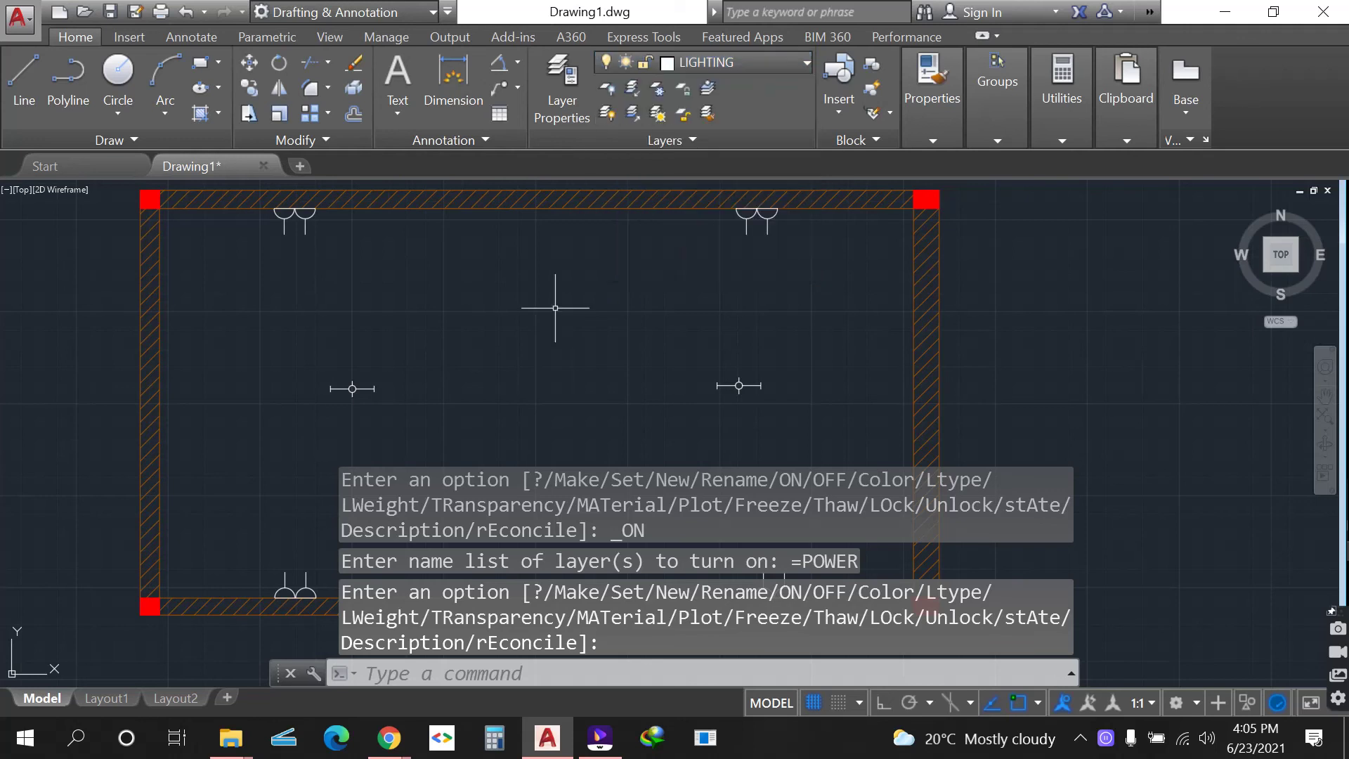
scroll(605, 356, "down", 2)
scroll(522, 358, "up", 2)
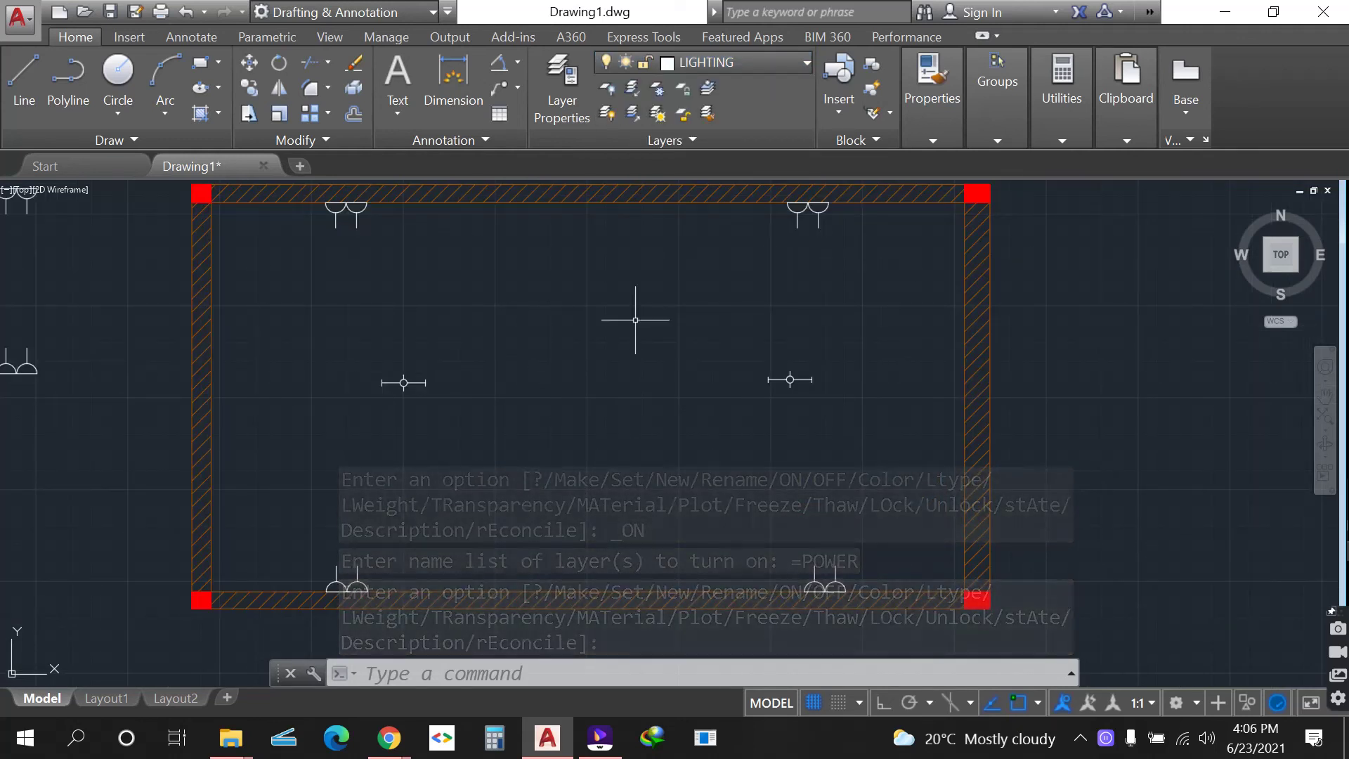
- Toggle the COLUMNS layer off and back on so the red columns stay displayed
left_click(759, 60)
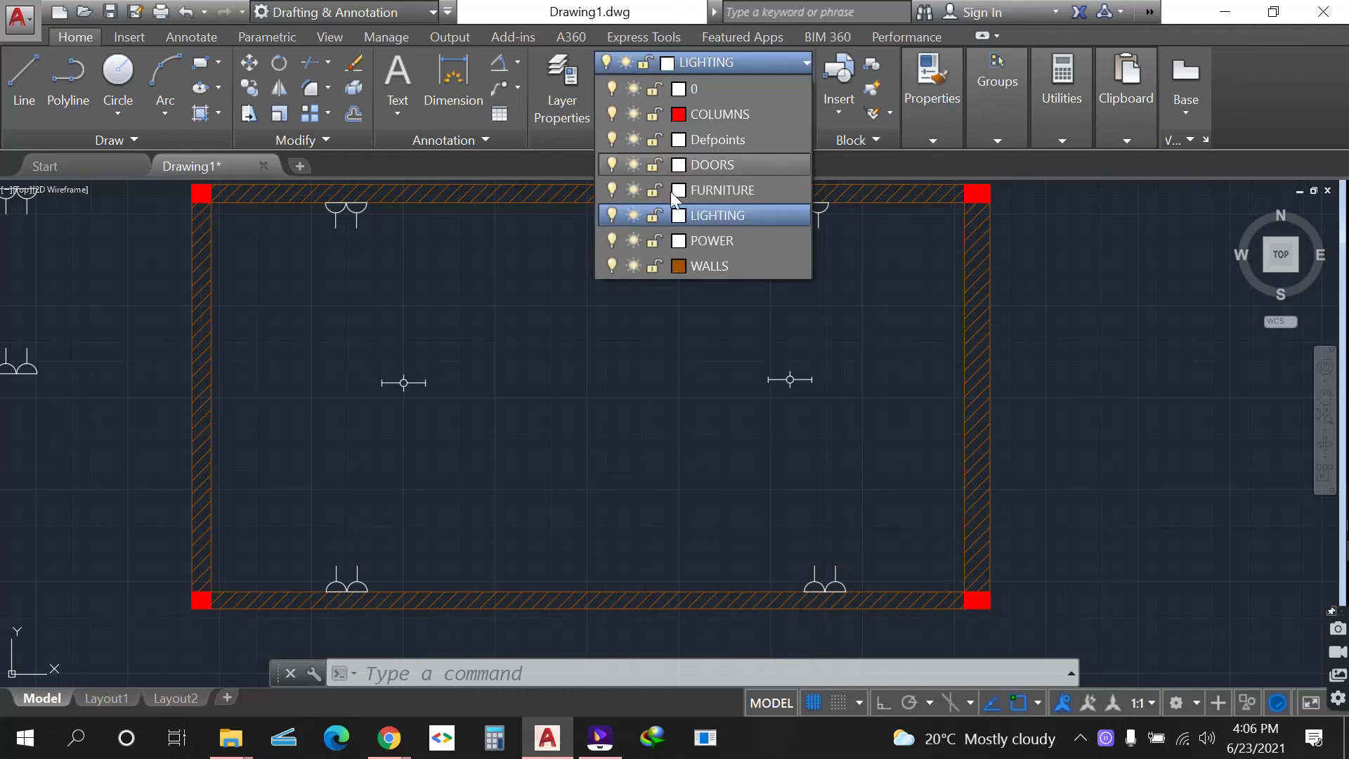
left_click(613, 116)
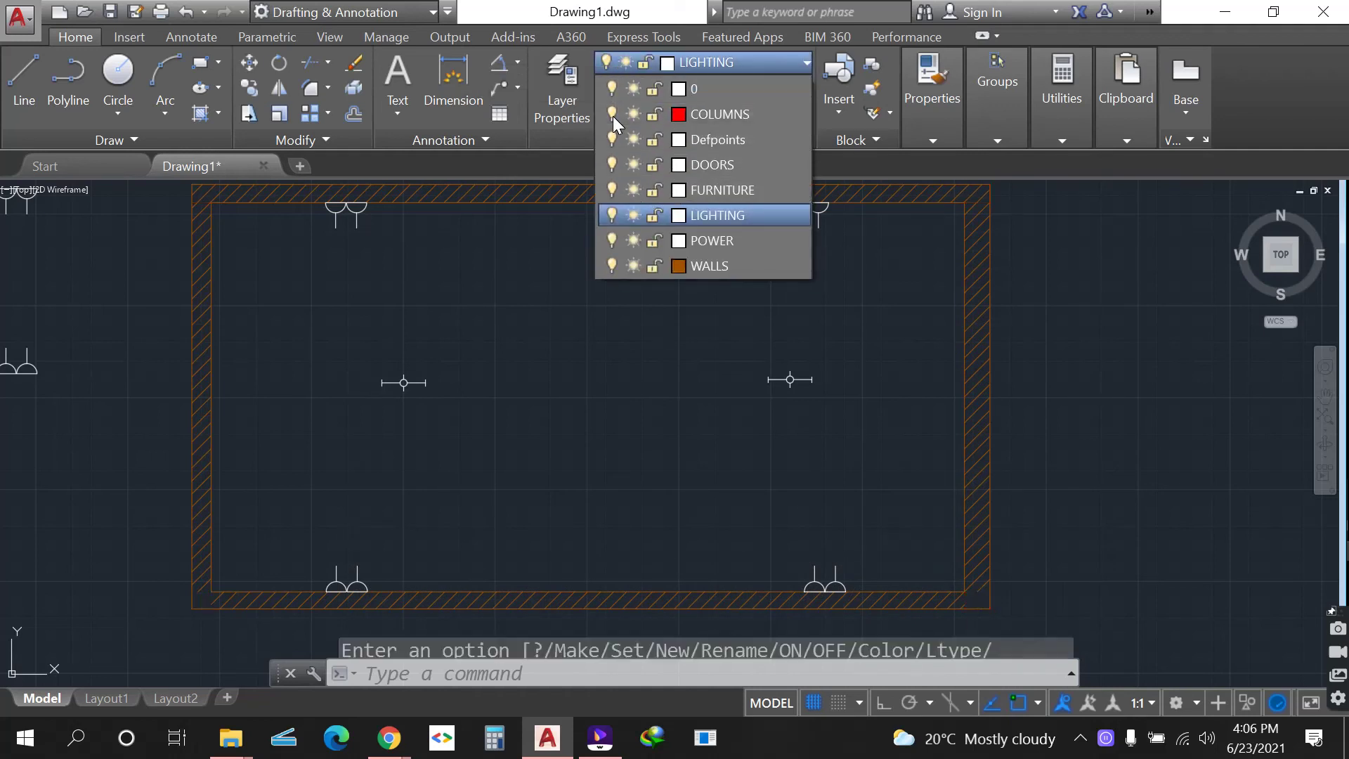
left_click(569, 337)
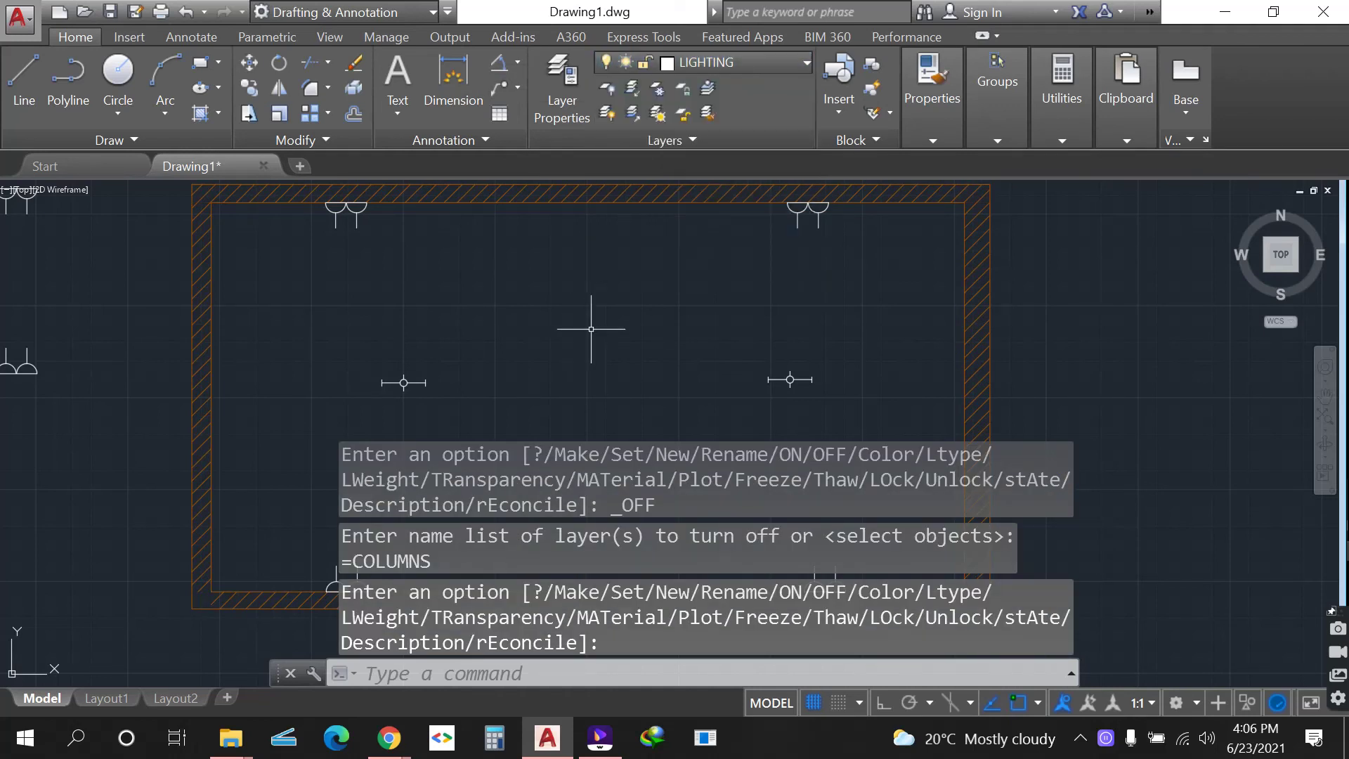
scroll(592, 329, "down", 2)
scroll(543, 279, "up", 2)
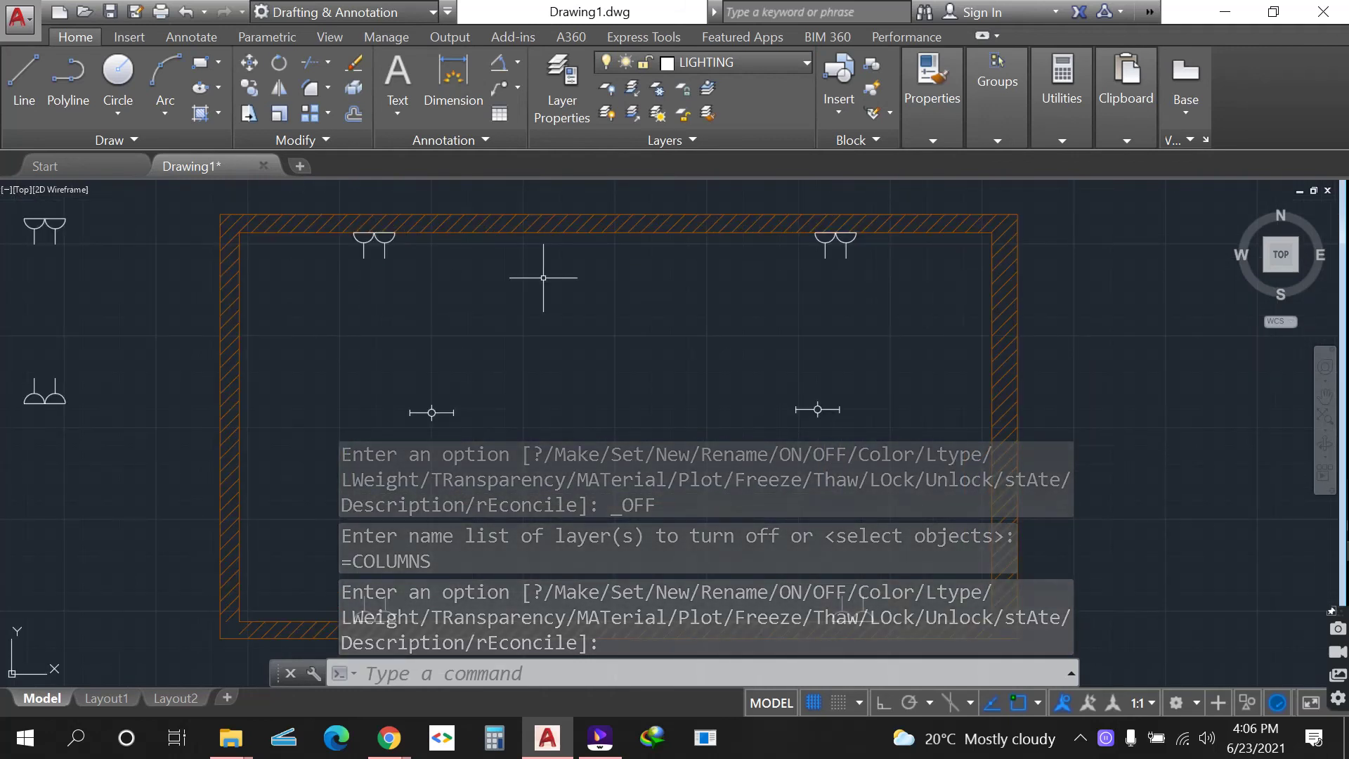
left_click(775, 62)
left_click(610, 113)
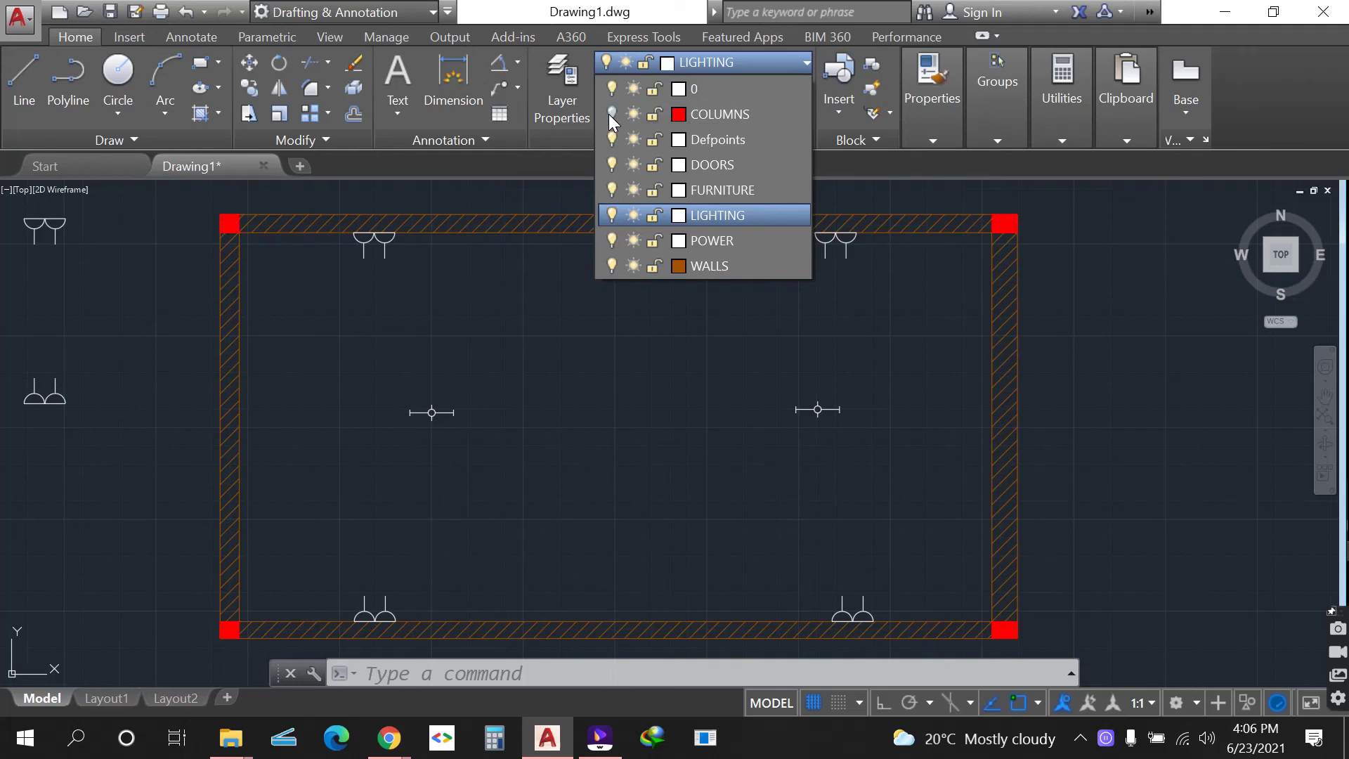
left_click(537, 343)
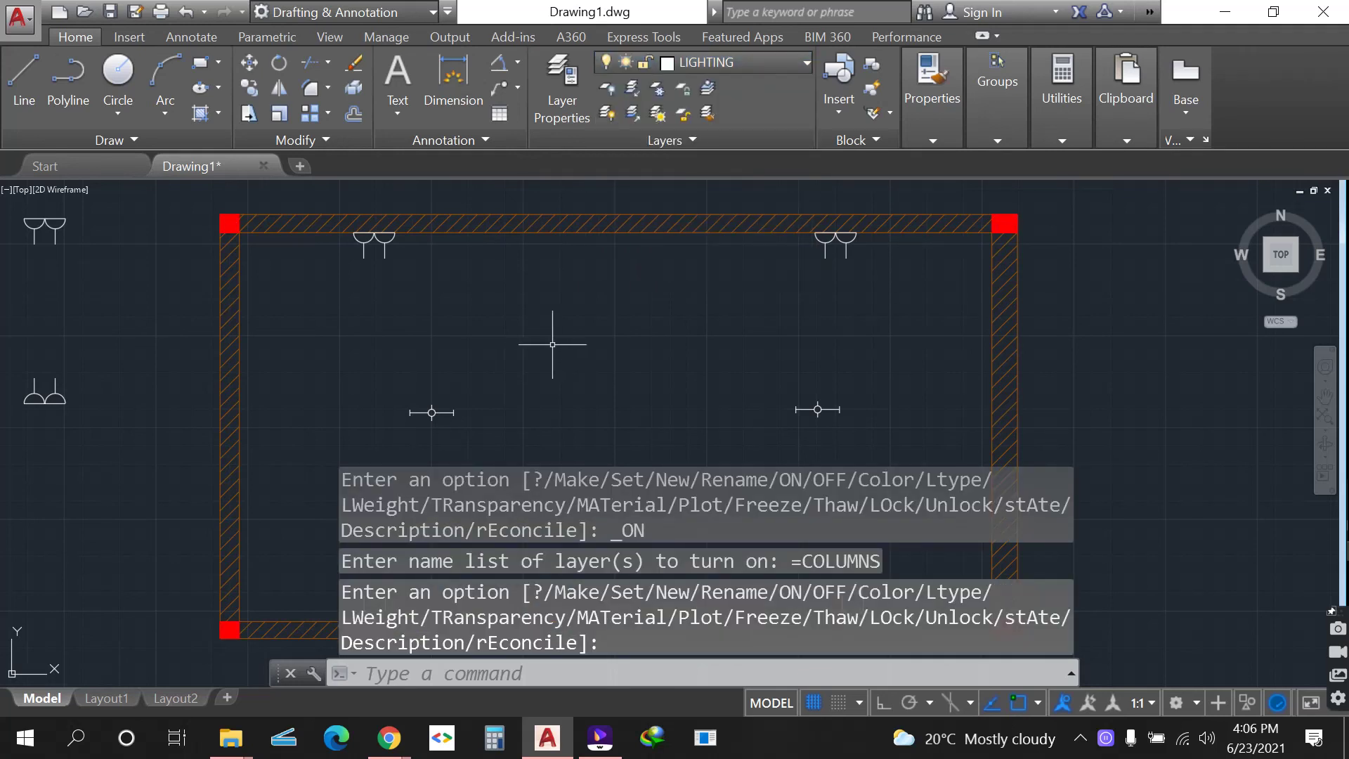